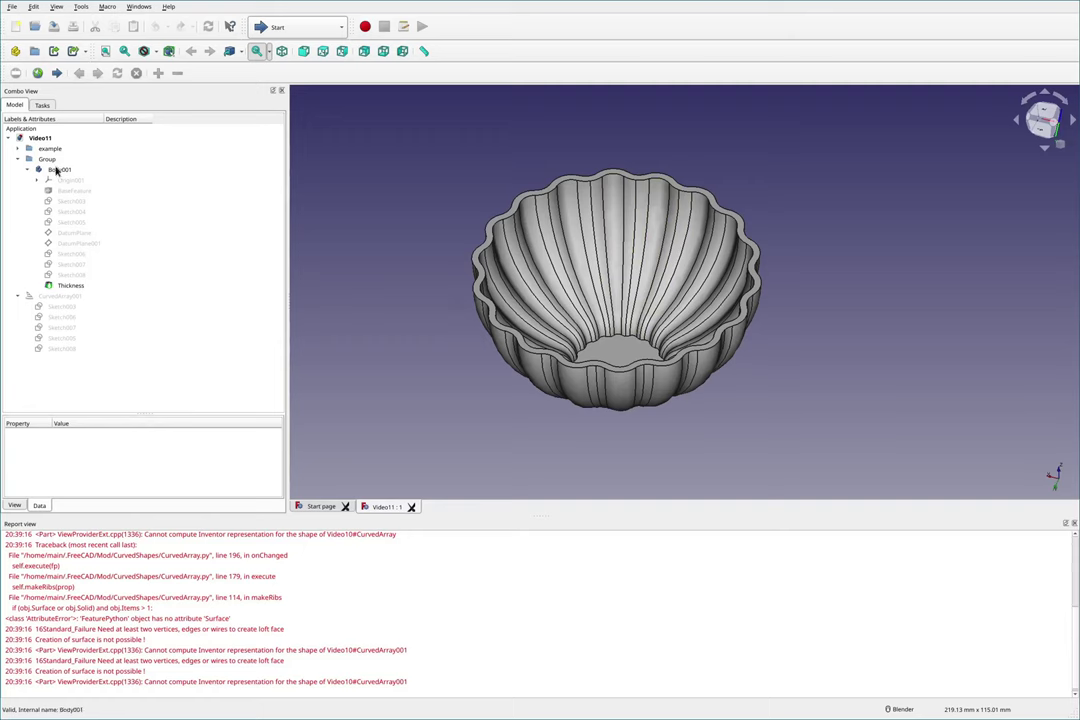
Step: Switch to the Part Design workbench and create a new body
left_click(292, 27)
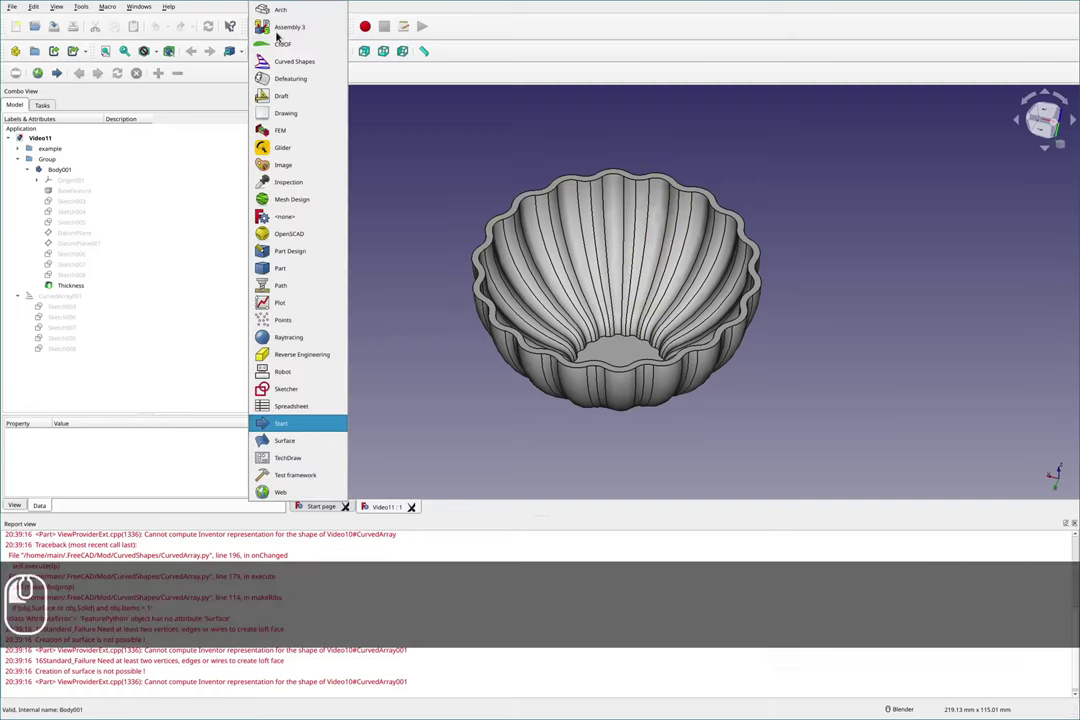
left_click(297, 253)
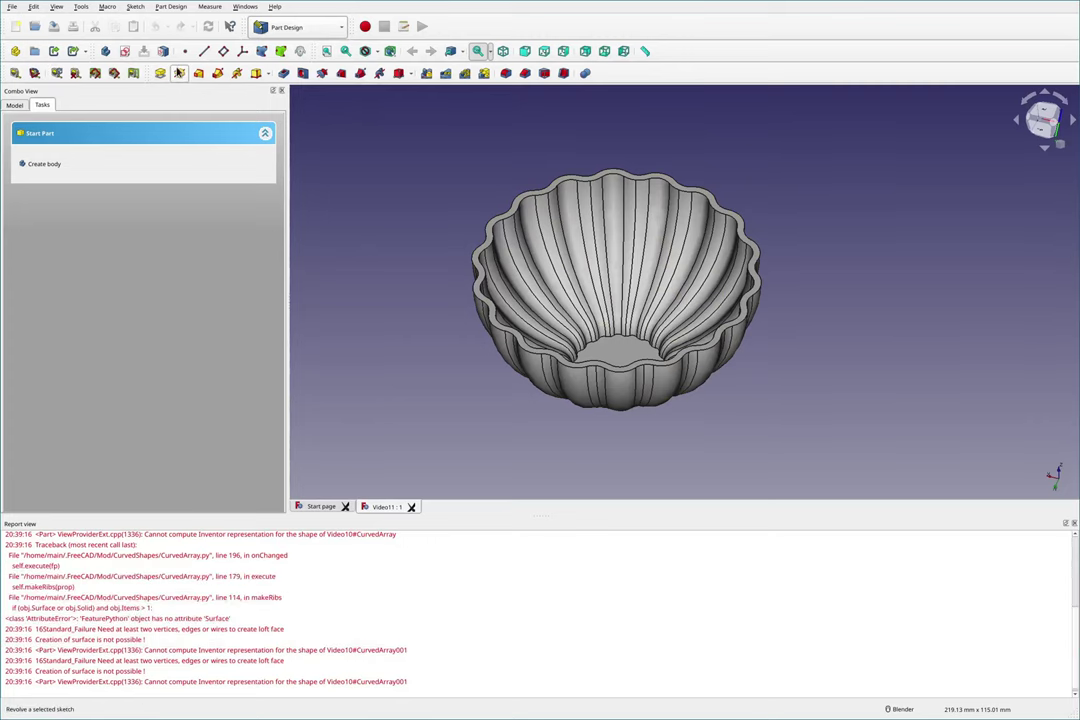
left_click(44, 163)
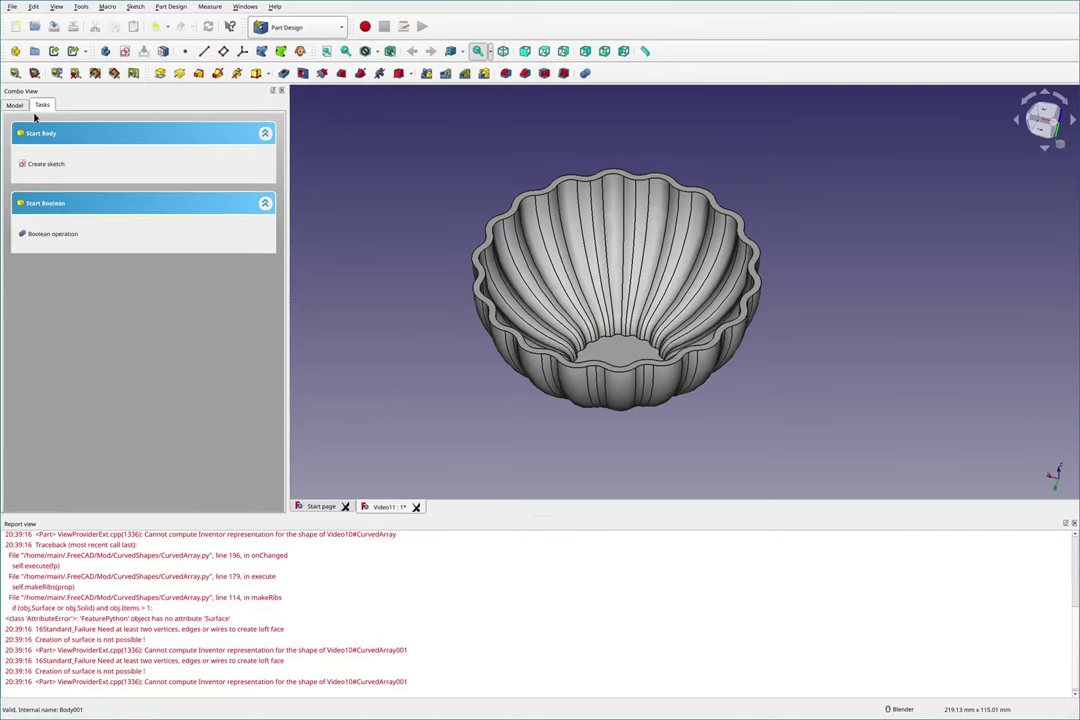
Step: Start a new sketch on the XZ plane of the new body
middle_click_drag(480, 210, 560, 200)
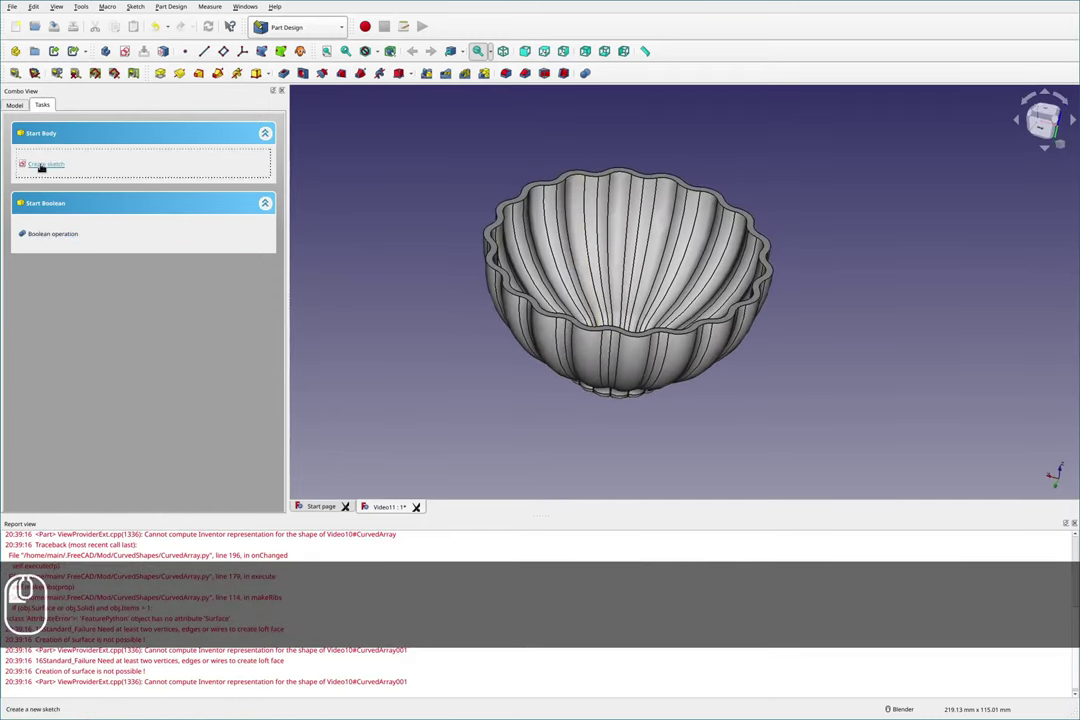
left_click(44, 164)
middle_click_drag(733, 299, 740, 370)
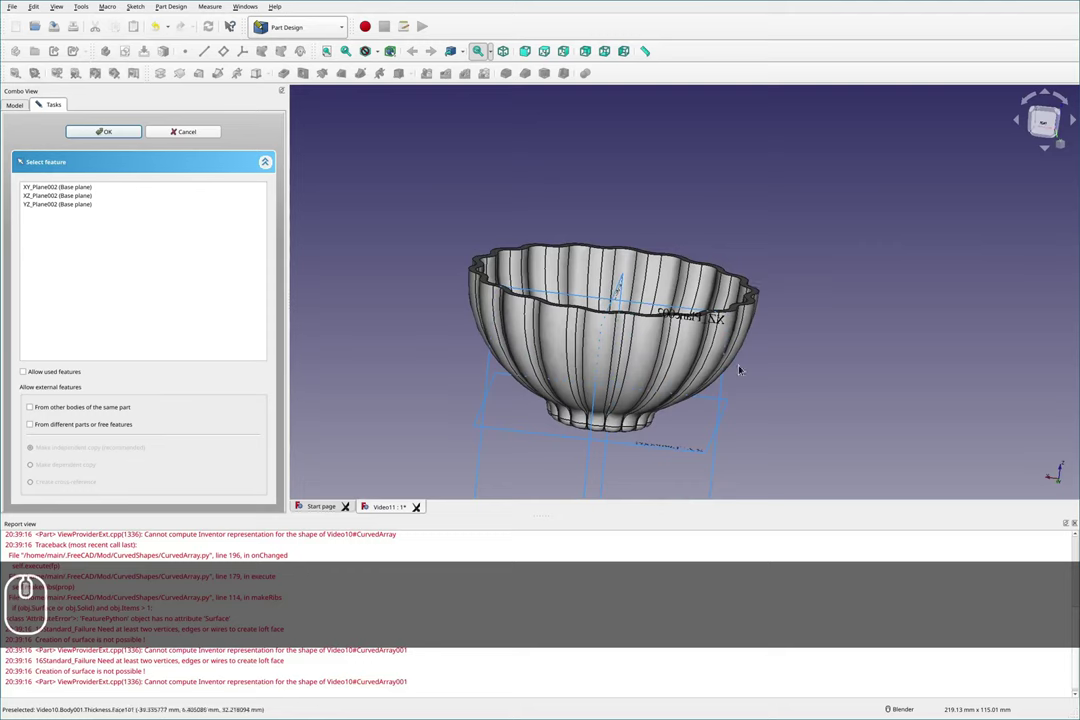
left_click(720, 395)
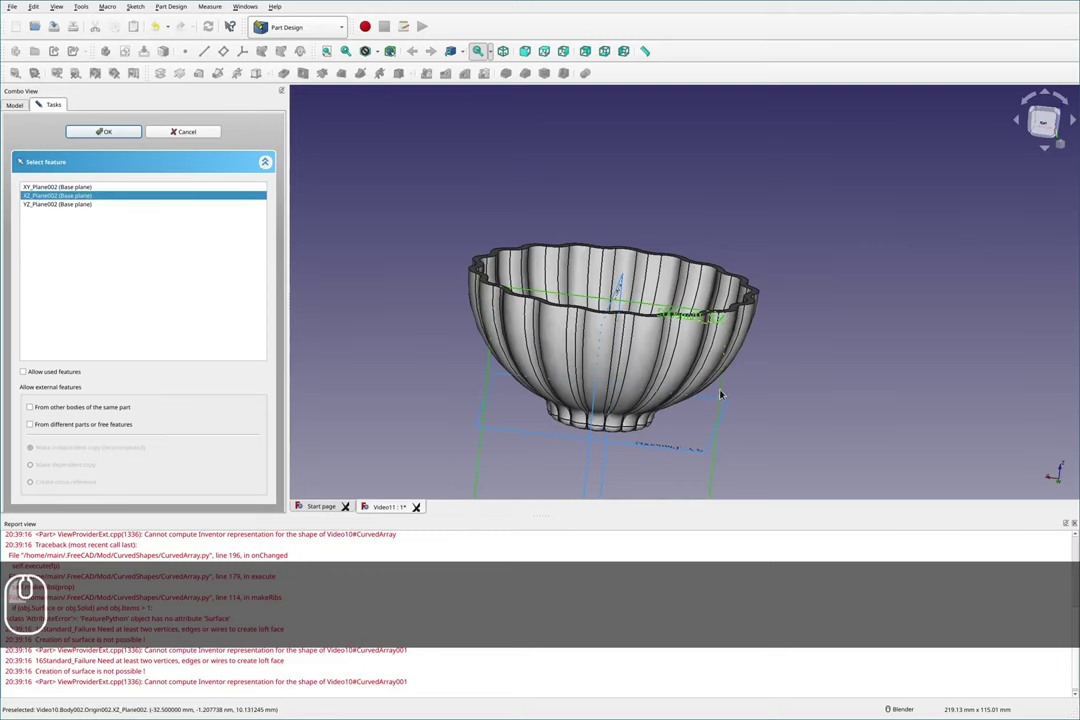
left_click(104, 131)
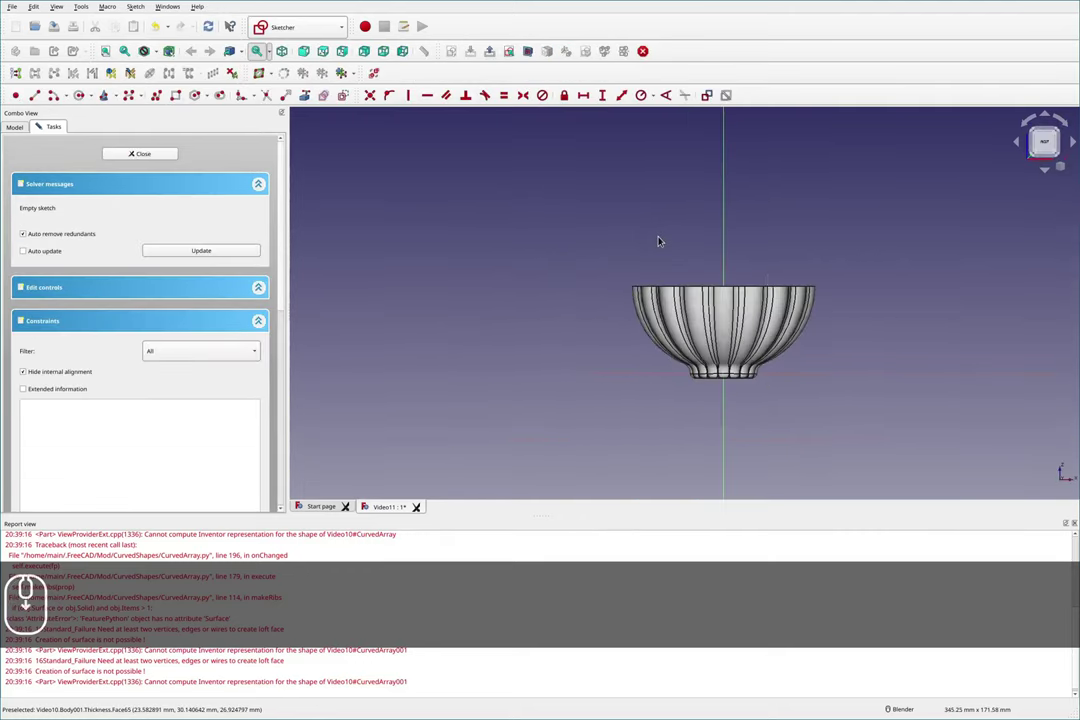
middle_click_drag(659, 241, 758, 291)
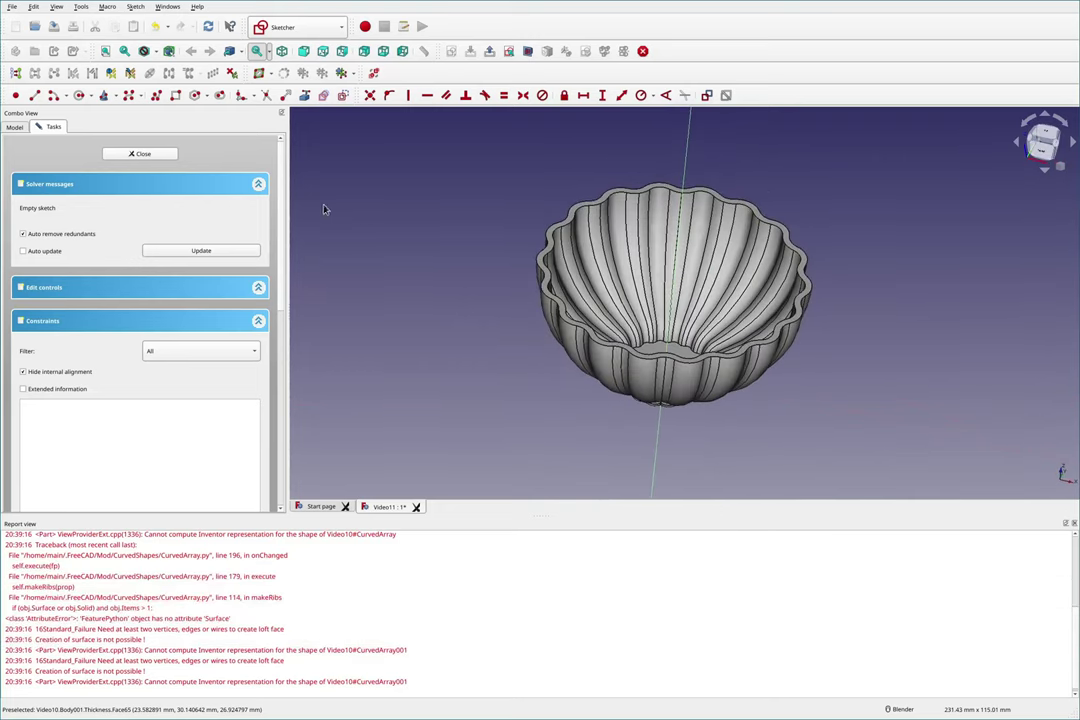
key("F2")
mouse_move(530, 237)
left_mouse_down()
mouse_move(478, 227)
mouse_move(448, 305)
mouse_move(570, 393)
left_mouse_up()
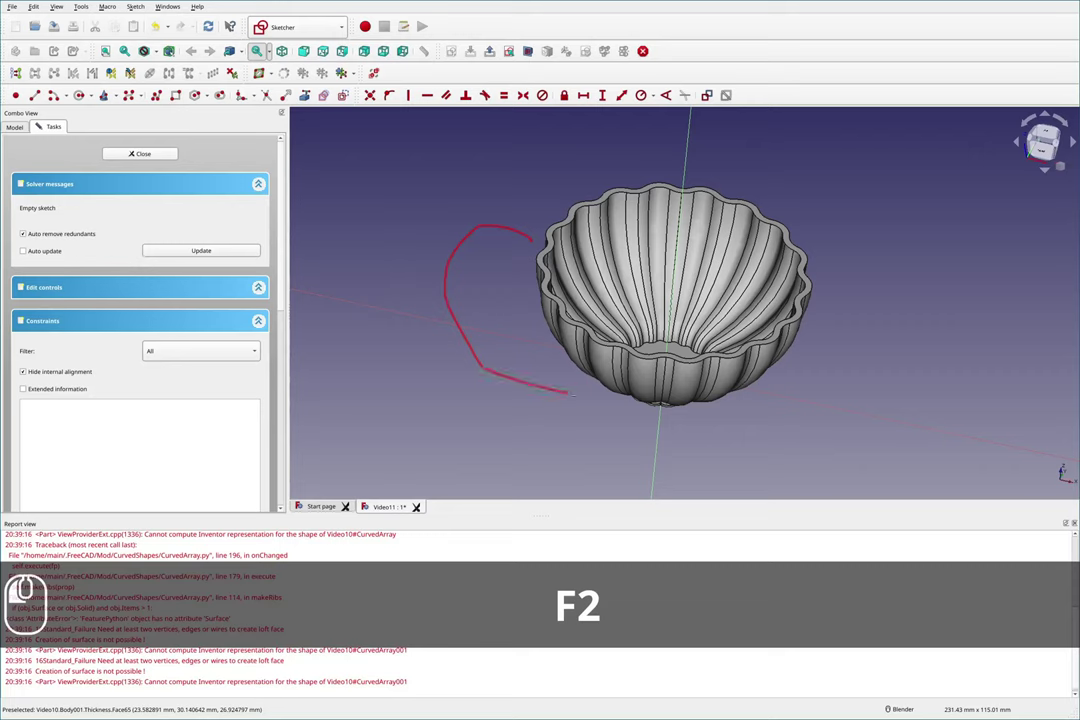
key("shift+F2")
key("F2")
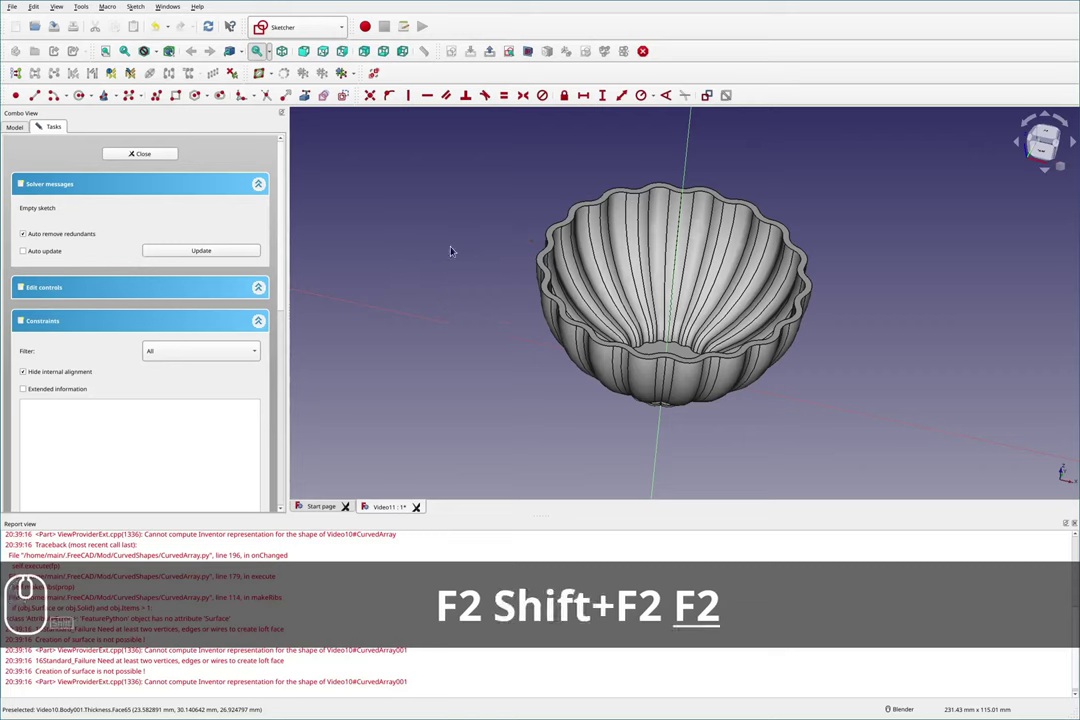
Step: Show Sketch006 and Sketch007 of the bowl's body
left_click(20, 128)
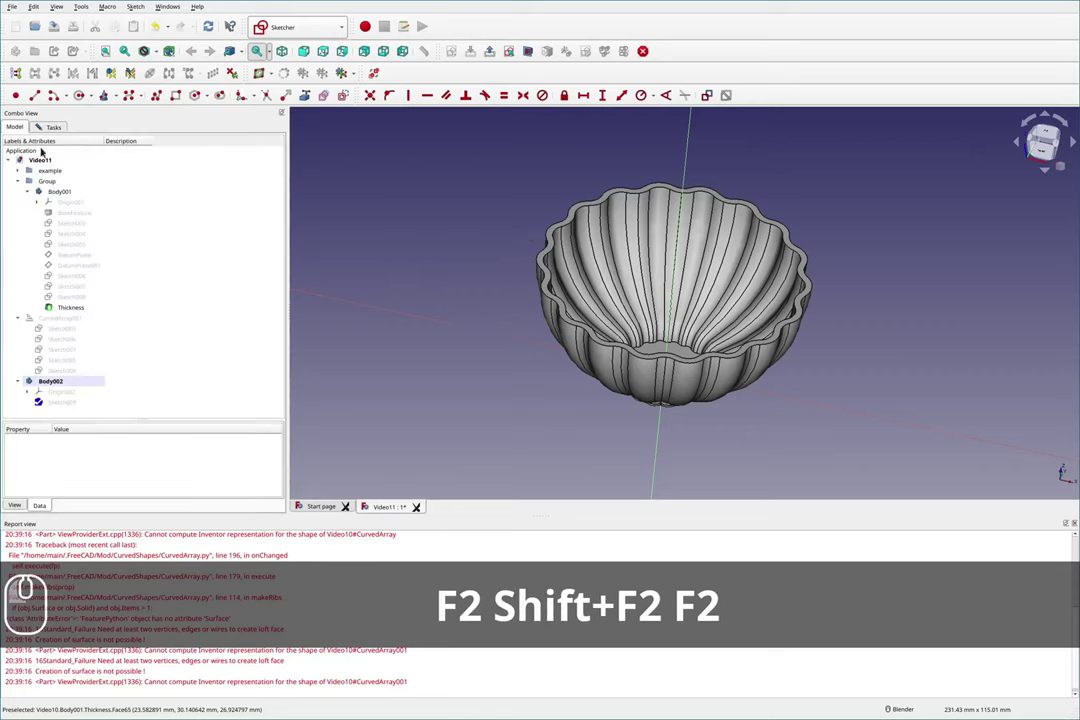
left_click(70, 276)
key("space")
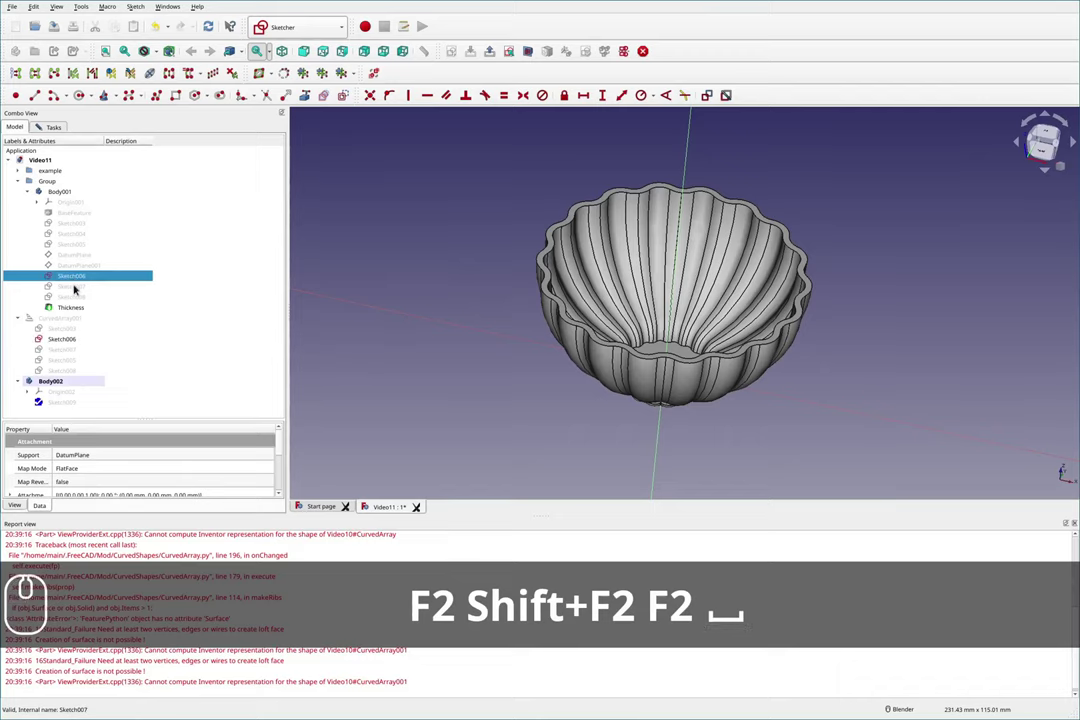
left_click(74, 287)
key("space")
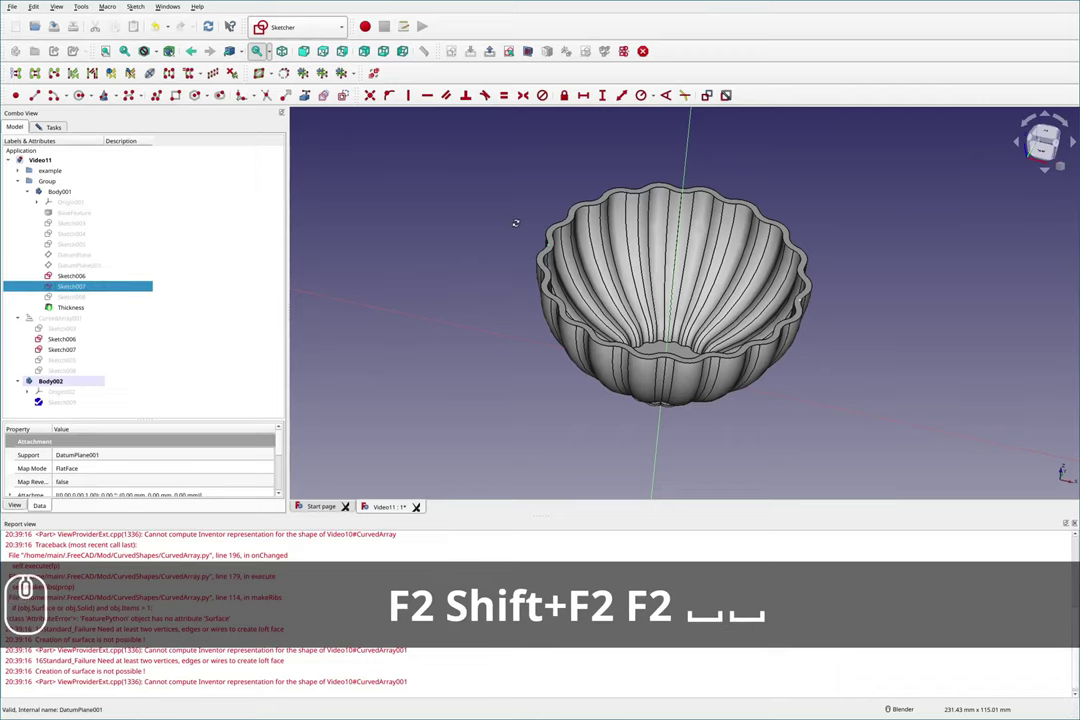
middle_click_drag(514, 224, 335, 257)
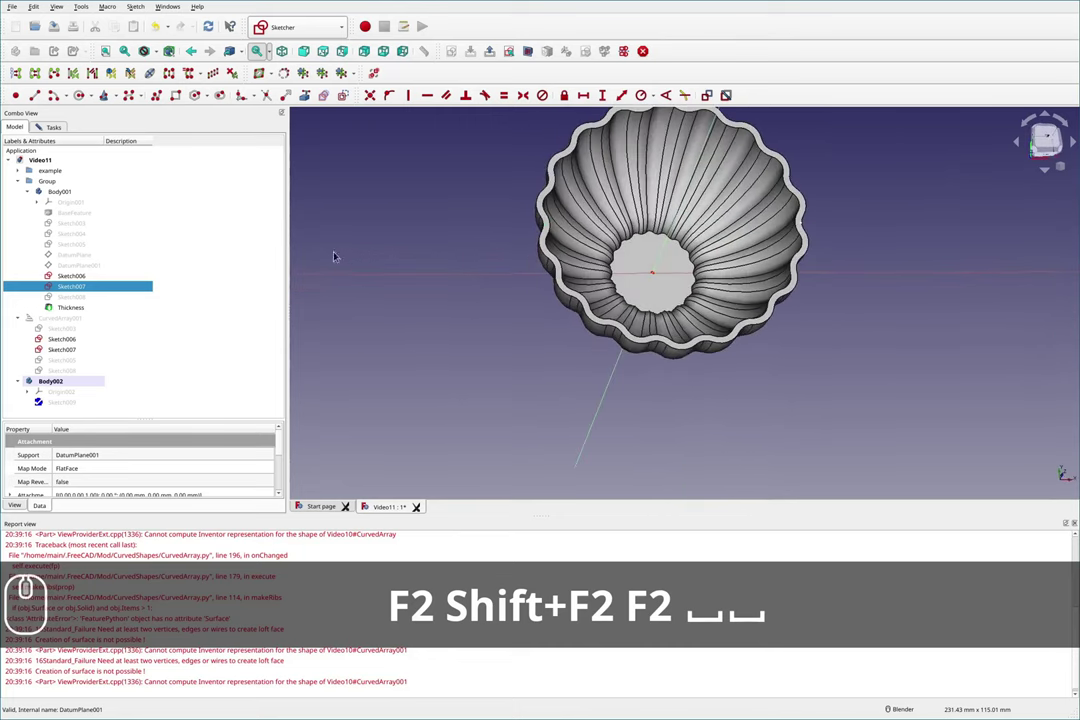
Step: Hide the Thickness feature and Sketch006, leaving Sketch007 selected
left_click(58, 309)
key("space")
left_click(78, 287)
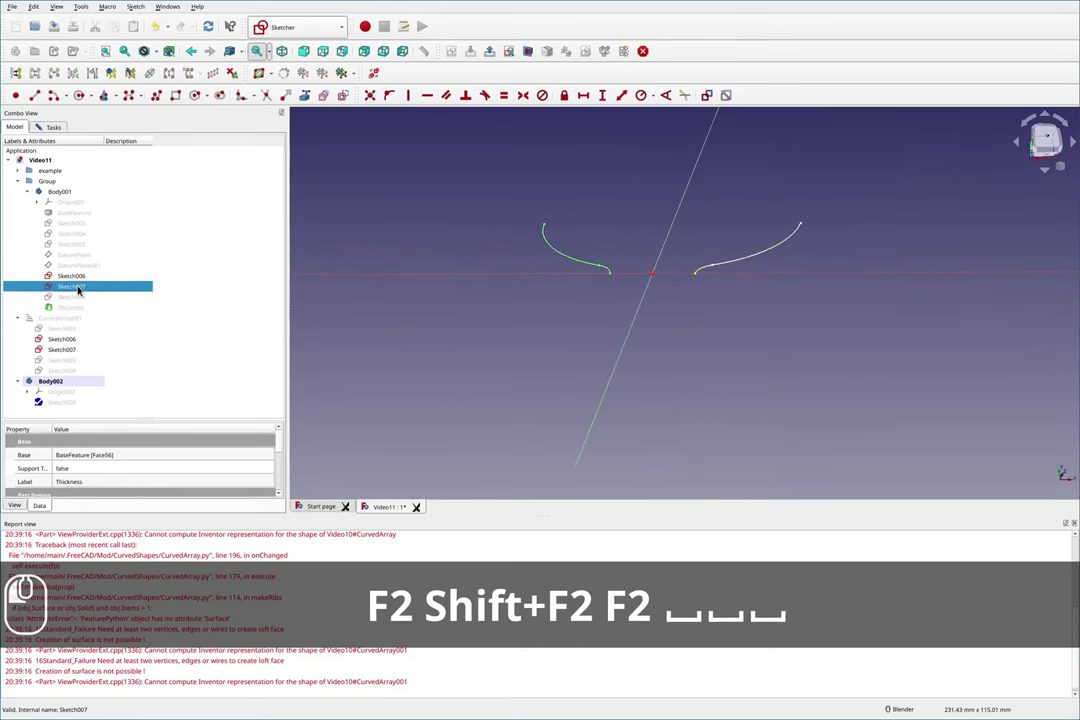
left_click(74, 276)
key("space")
left_click(85, 288)
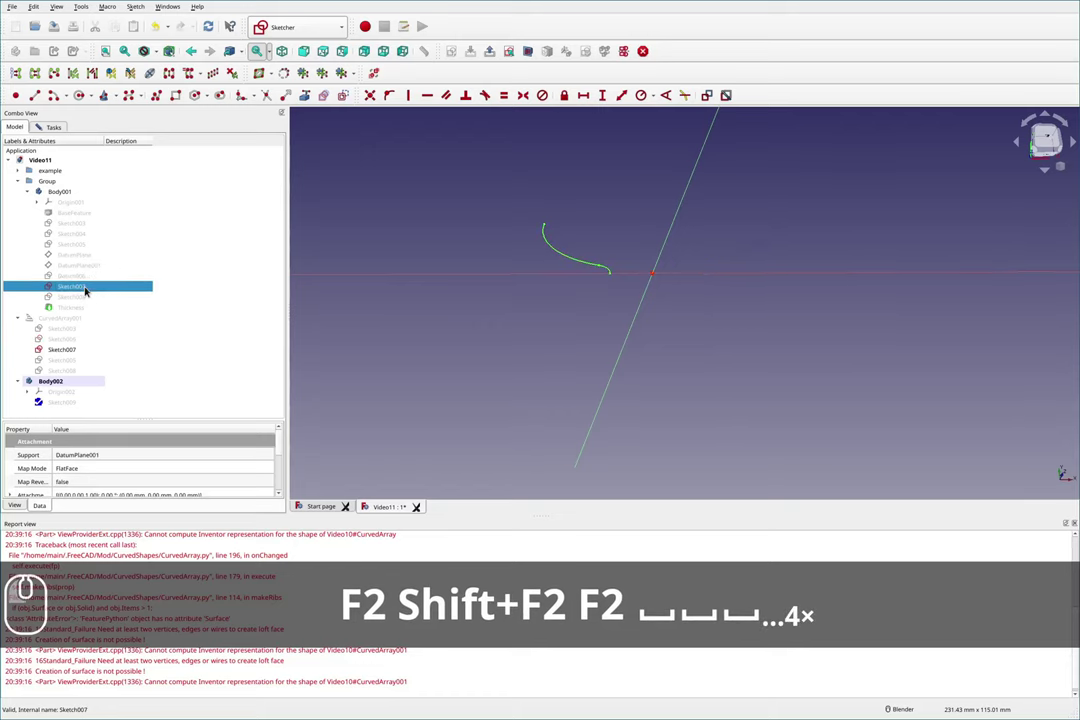
Step: Return to the Part Design workbench and close the empty sketch
left_click(272, 29)
left_click(304, 249)
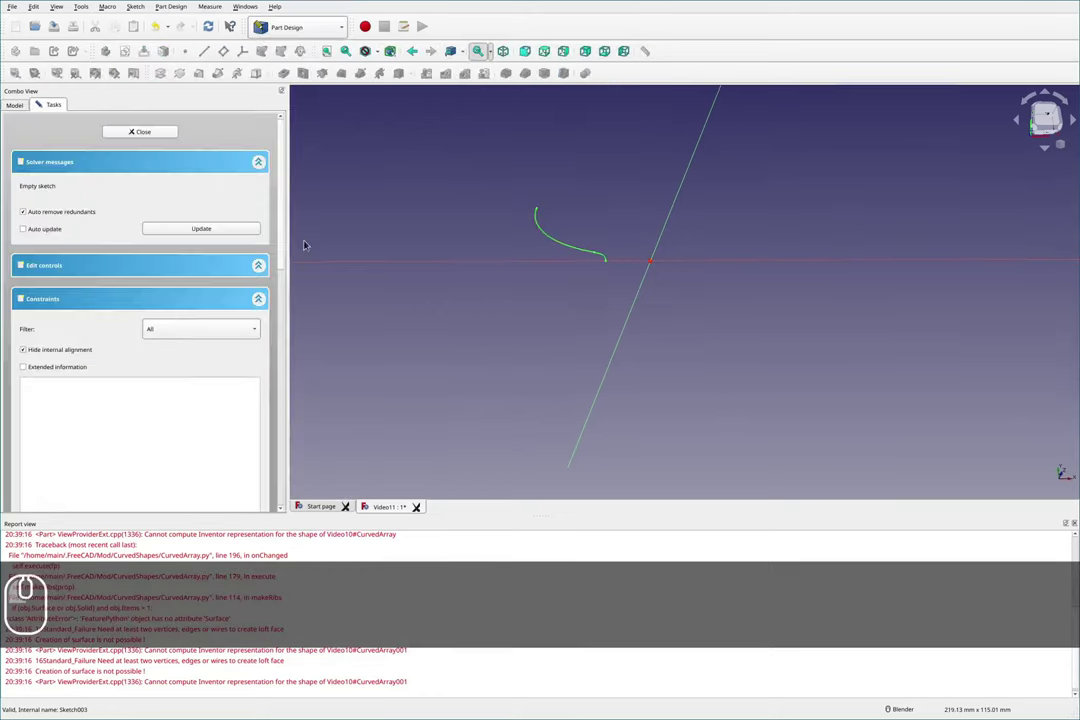
left_click(17, 104)
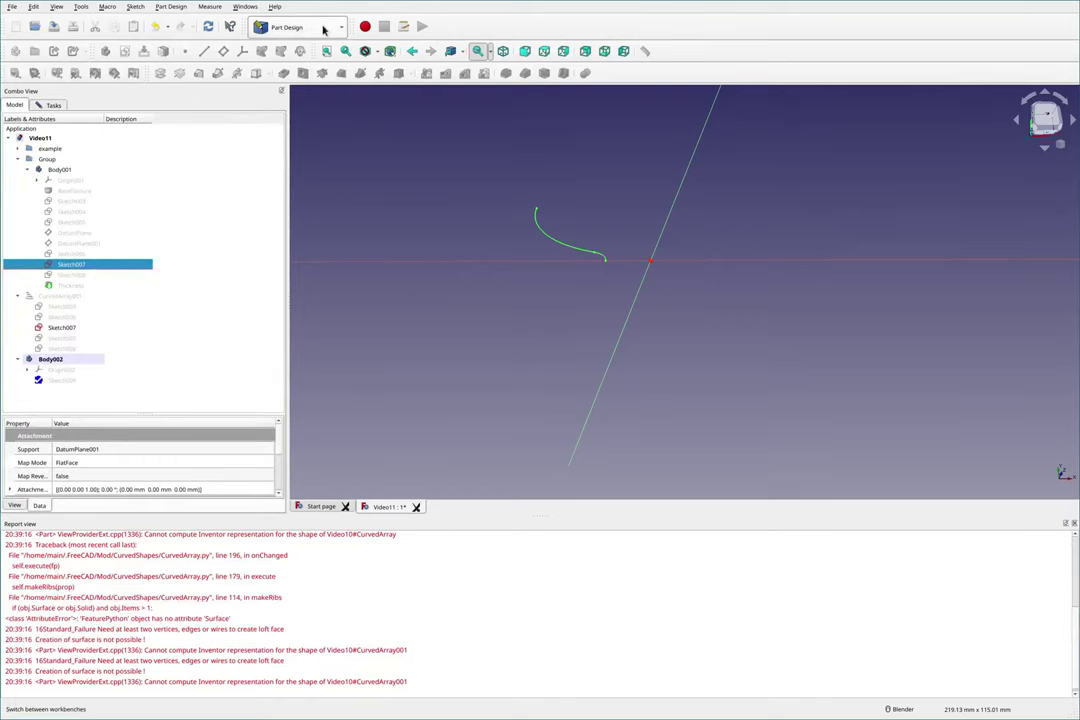
left_click(323, 29)
left_click(56, 108)
left_click(50, 104)
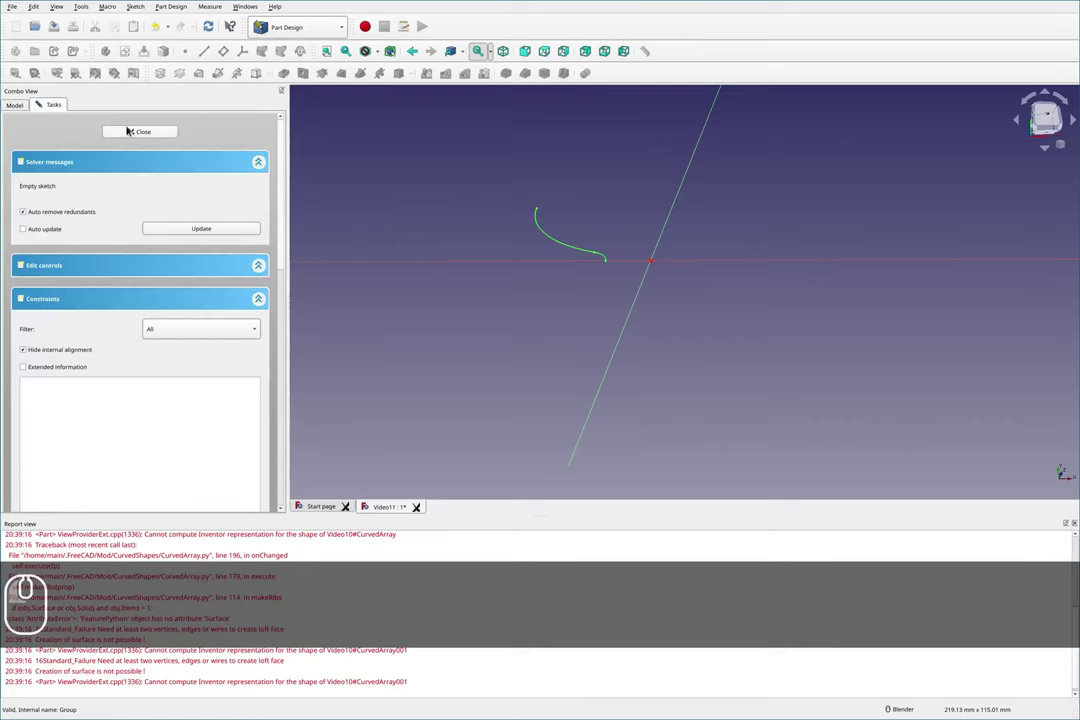
left_click(132, 133)
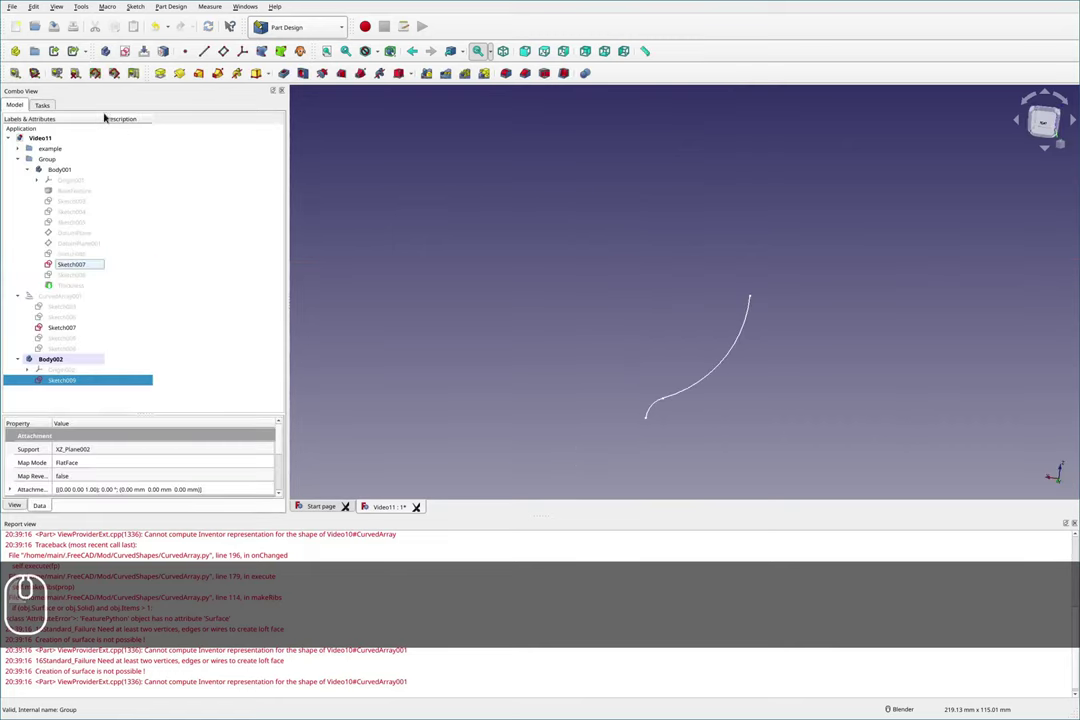
Step: Create a shape binder of Sketch007 inside Body002
left_click(72, 264)
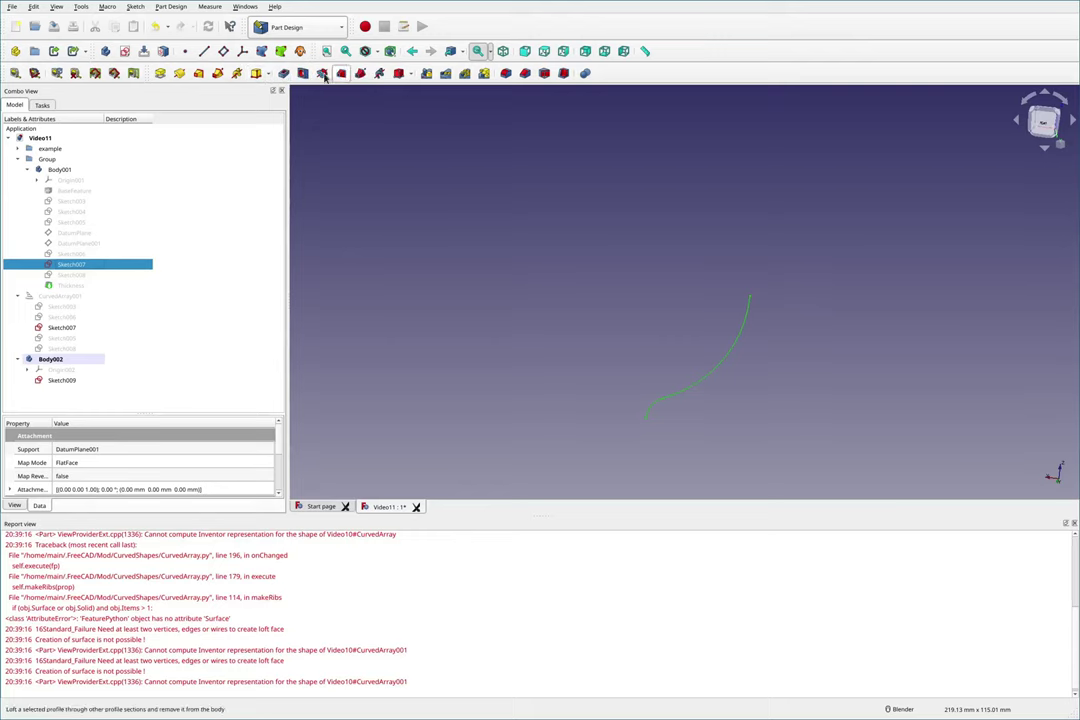
left_click(238, 48)
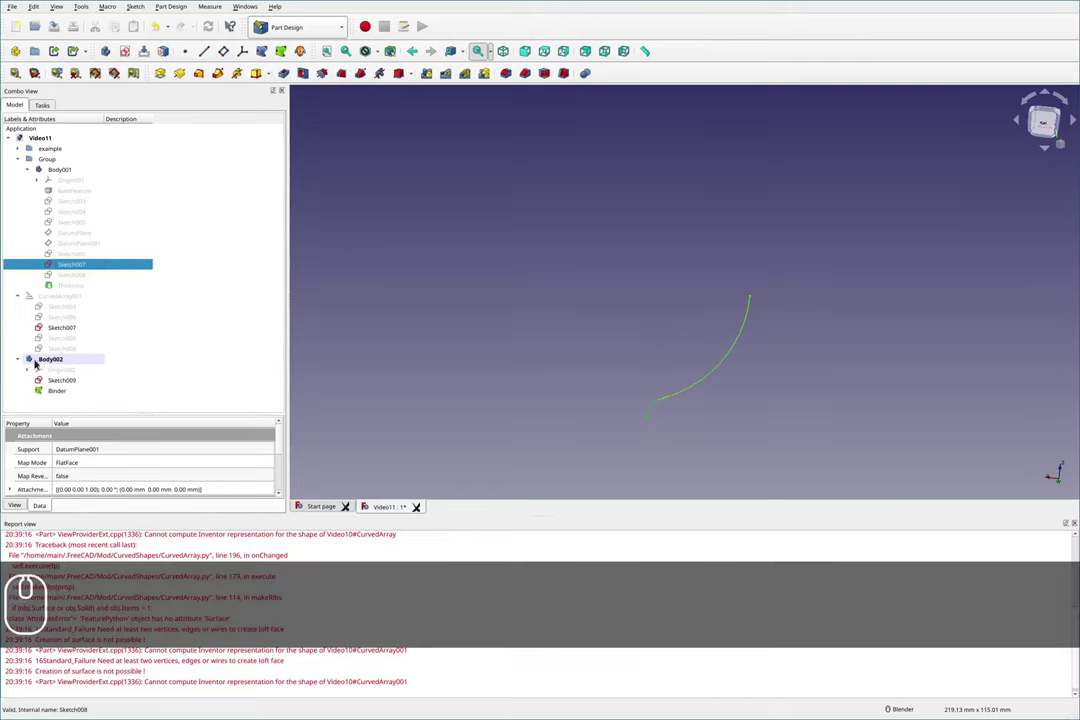
left_click(61, 383)
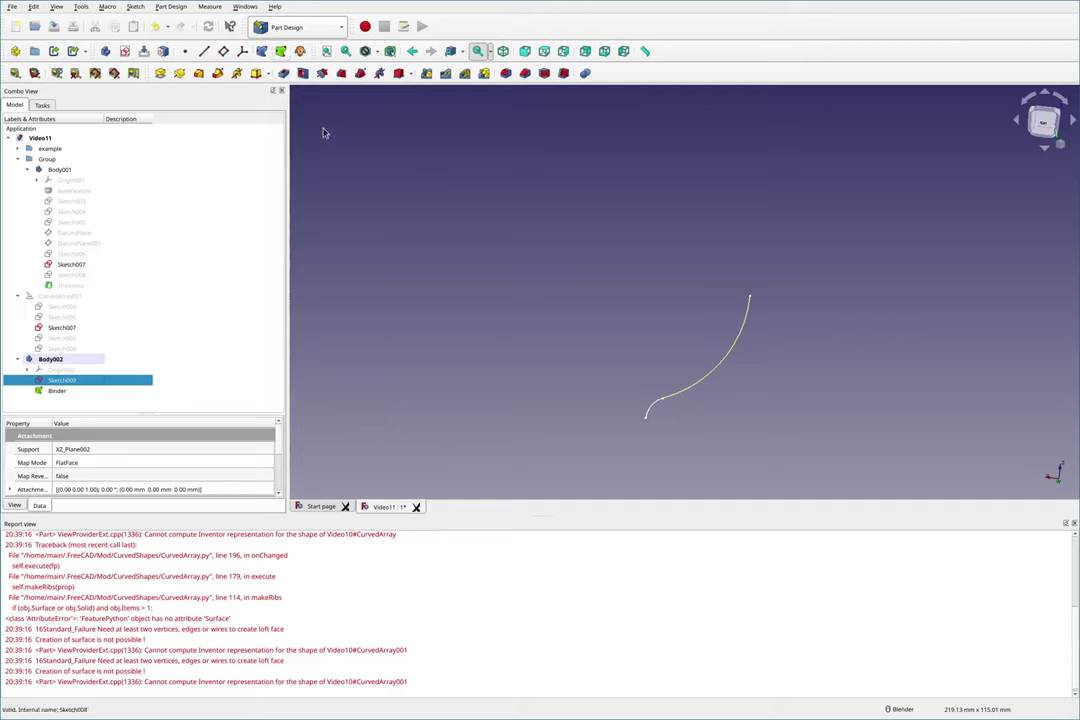
key("F2")
left_click(281, 51)
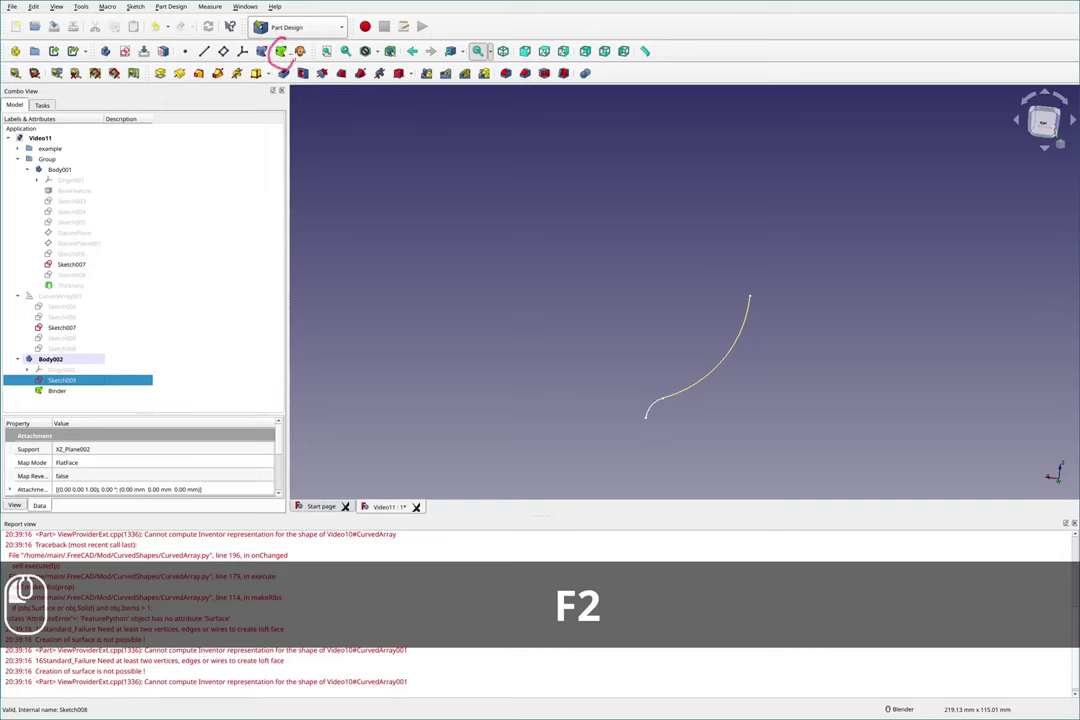
key("shift+F2")
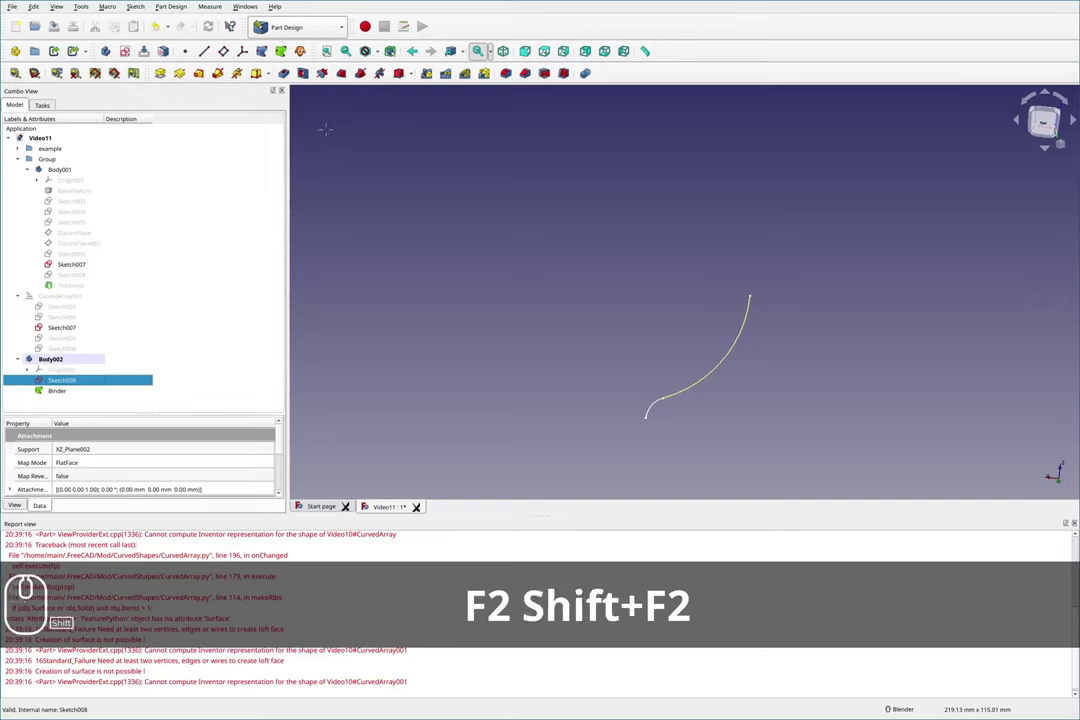
key("F2")
scroll(530, 280, "down", 2)
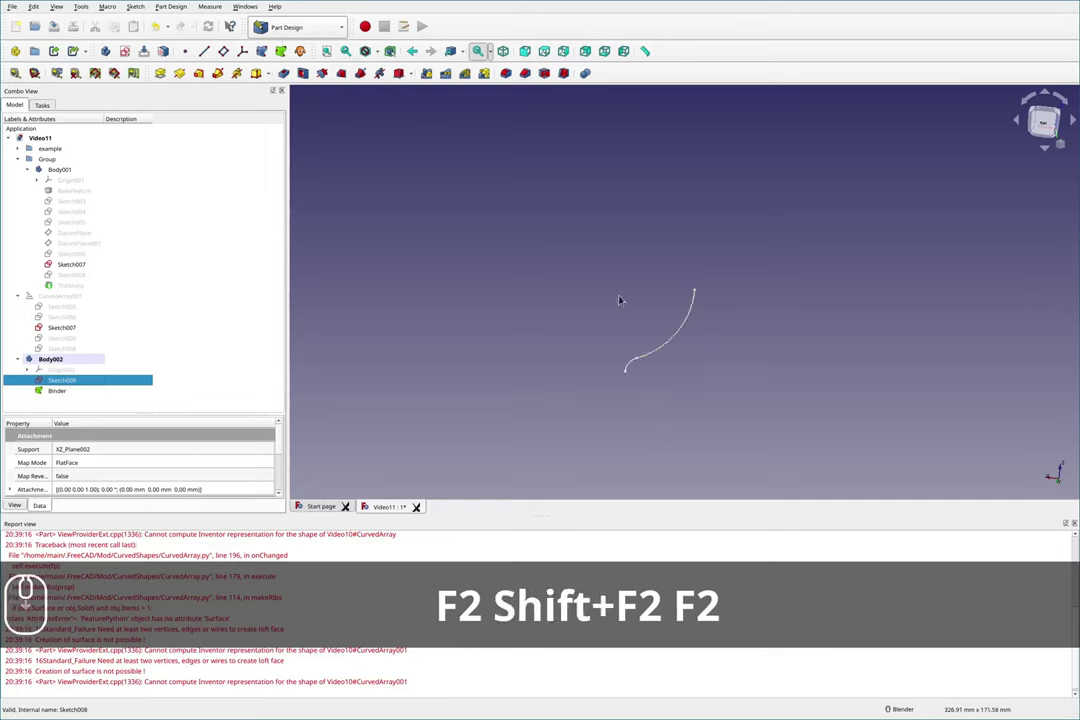
scroll(526, 273, "up", 4)
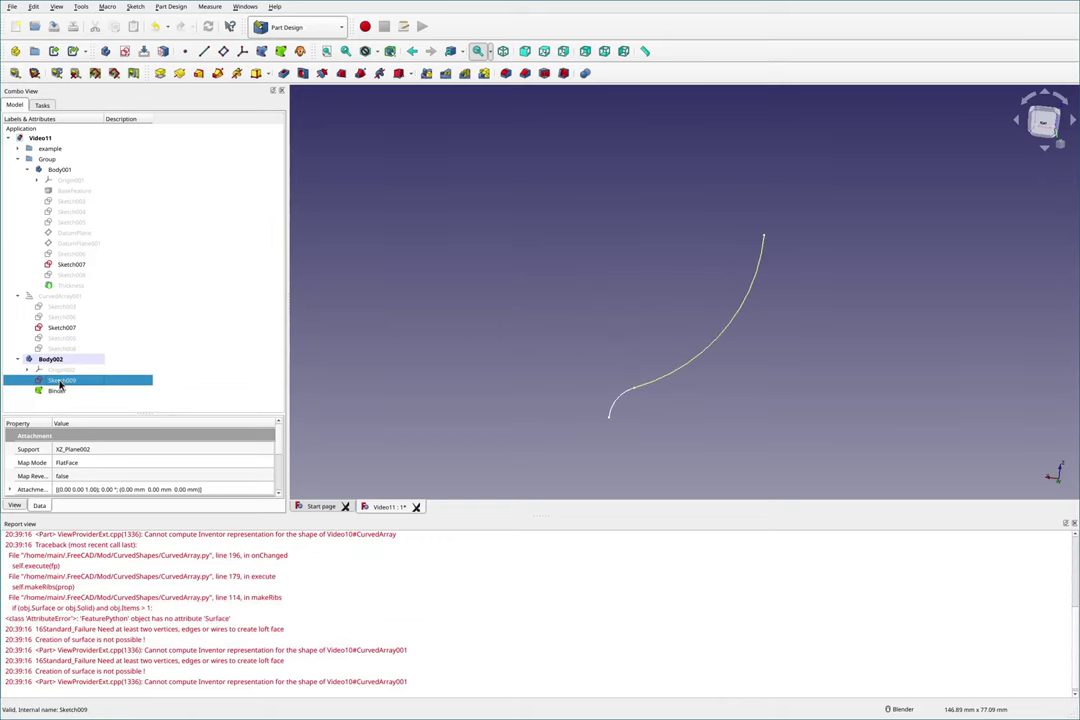
Step: Try to link the profile curve of Sketch007 as external geometry in Sketch009, and close the sketch again
double_click(60, 382)
scroll(684, 286, "down", 2)
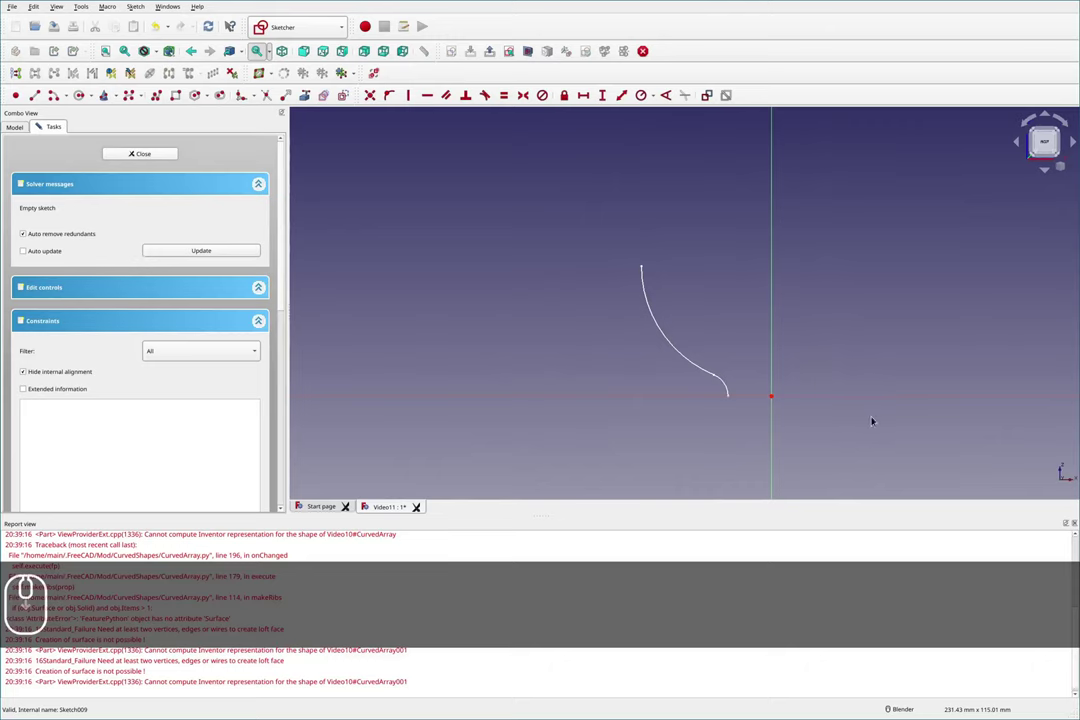
scroll(873, 422, "up", 2)
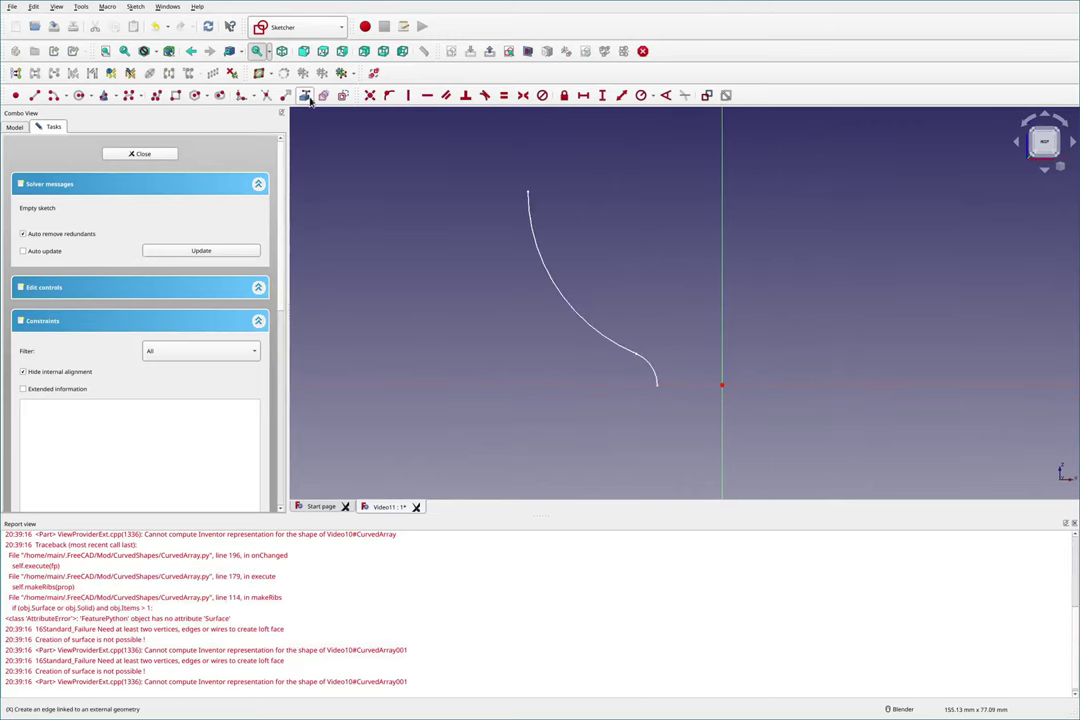
left_click(304, 95)
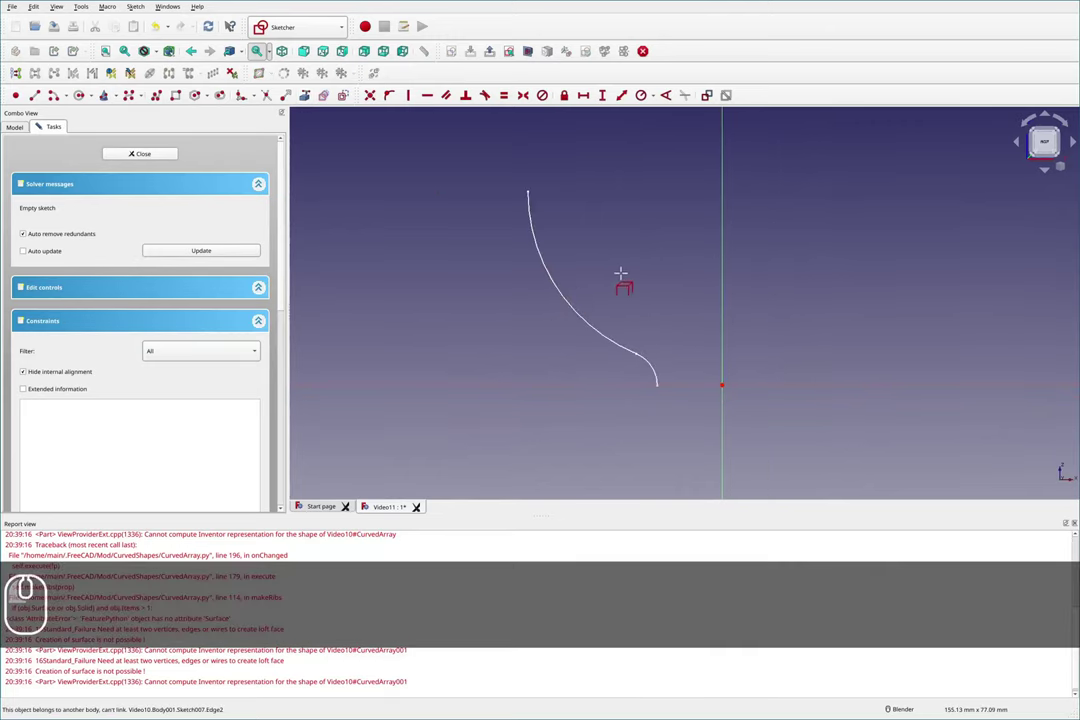
middle_click_drag(571, 253, 626, 274)
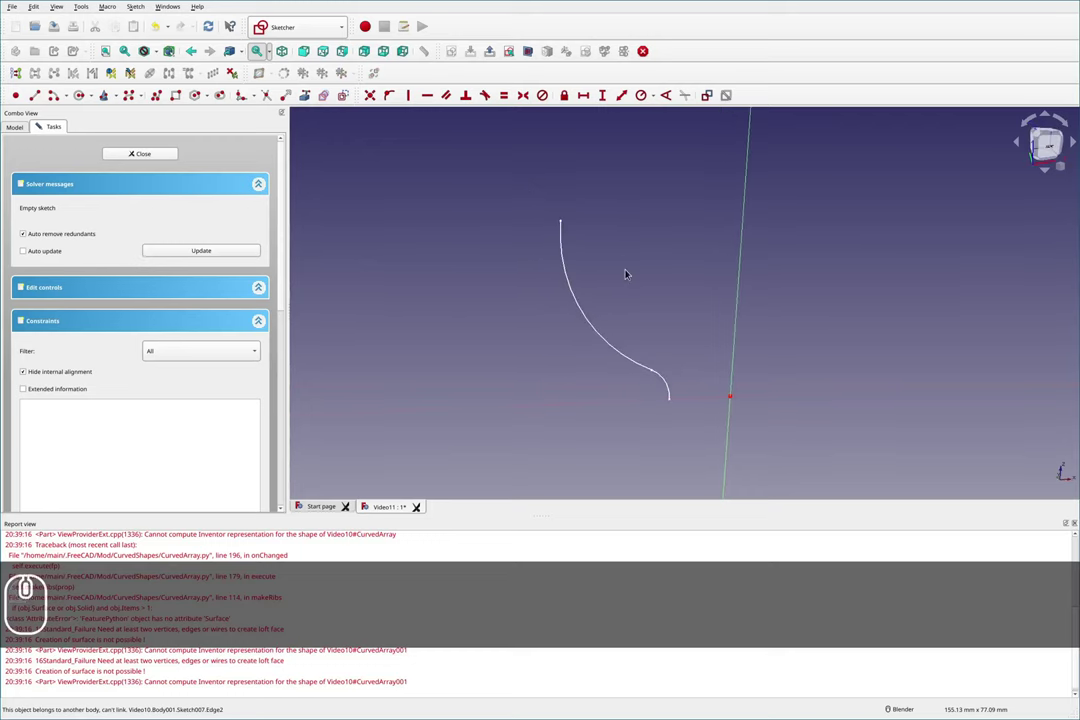
left_click(141, 154)
Step: Hide Sketch007 and link the binder's long upper arc as external geometry in Sketch009
left_click(108, 264)
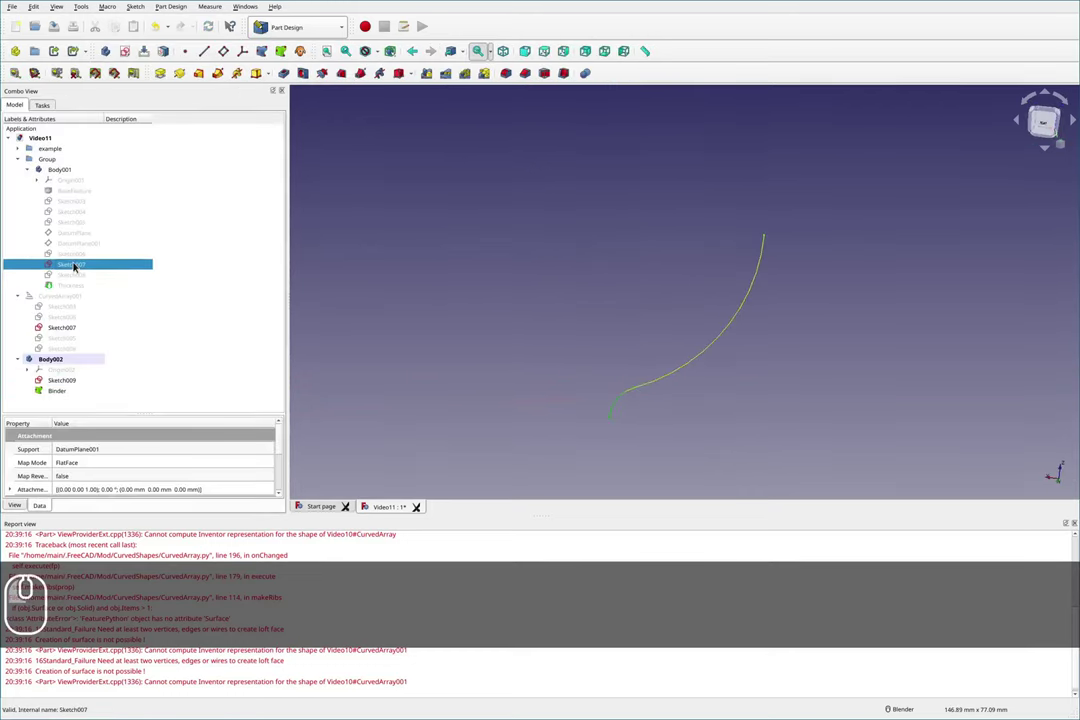
double_click(62, 381)
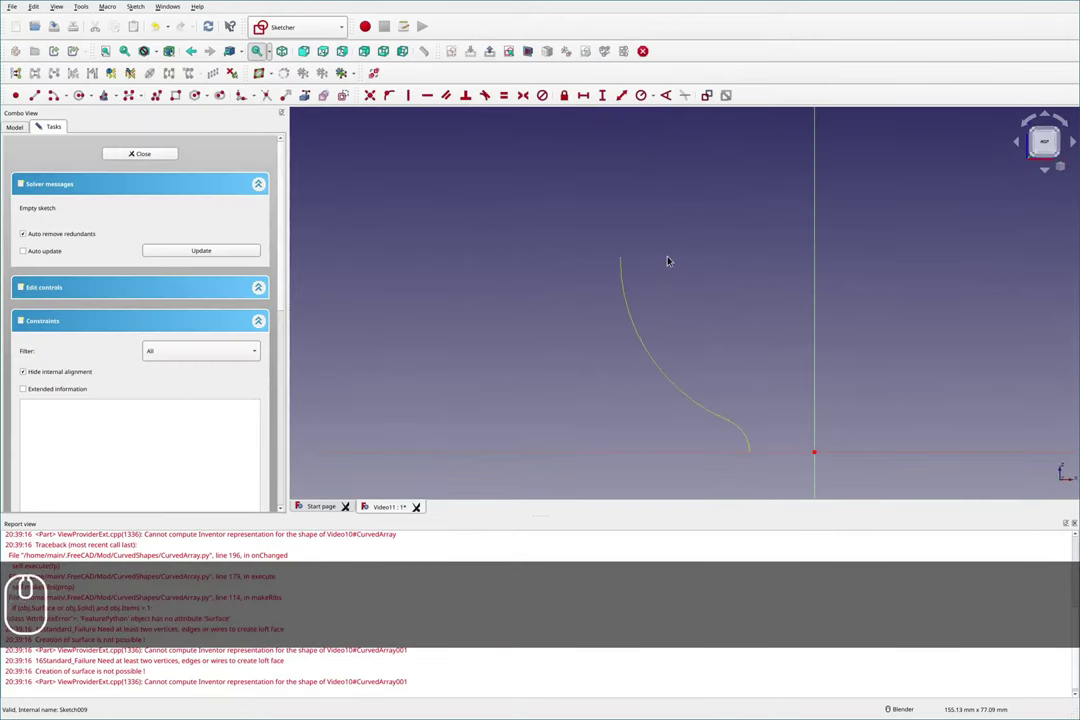
left_click(259, 78)
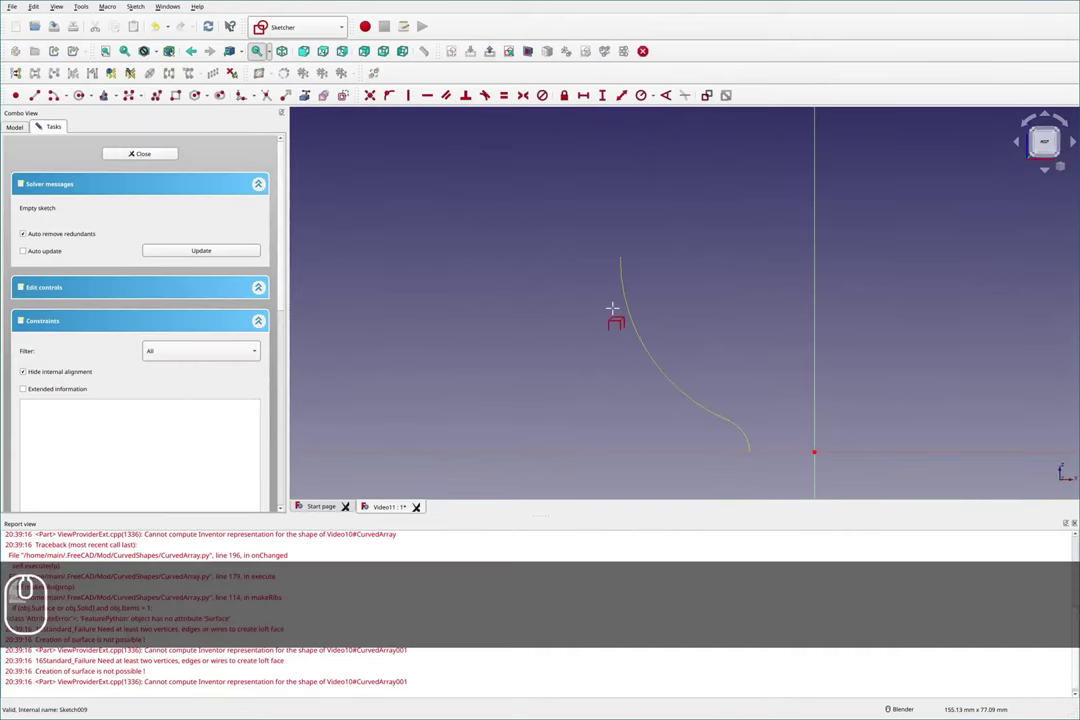
left_click(635, 335)
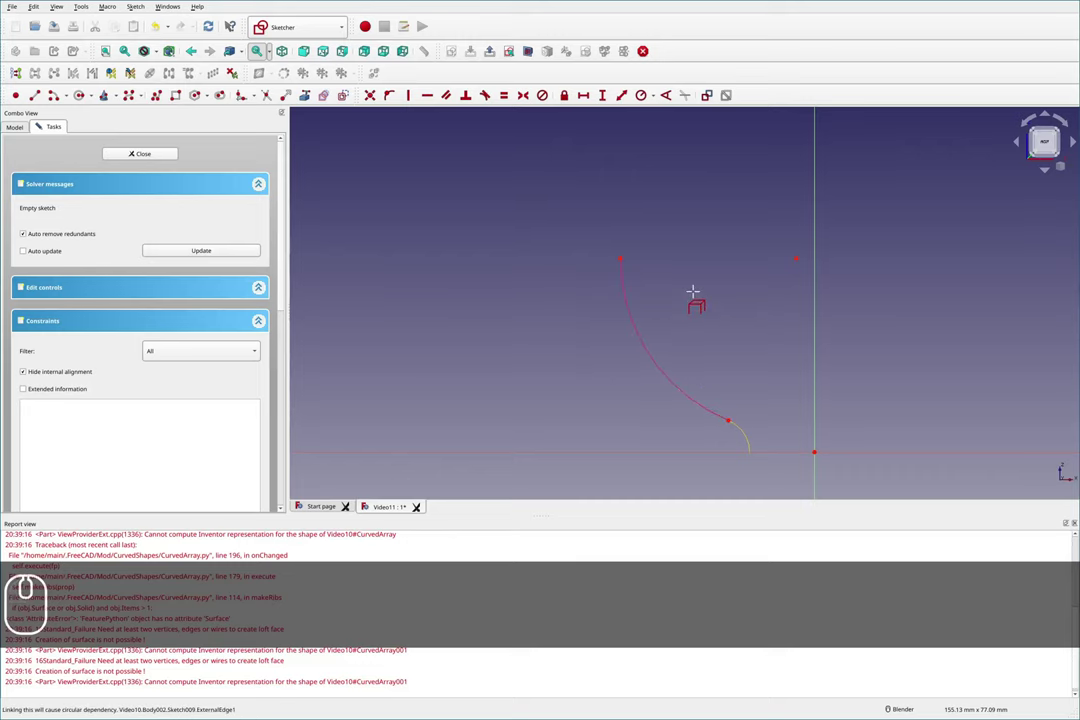
Step: Close the sketch, create a shape binder of Body001's Thickness solid in Body002, and hide the original solid
key("Escape")
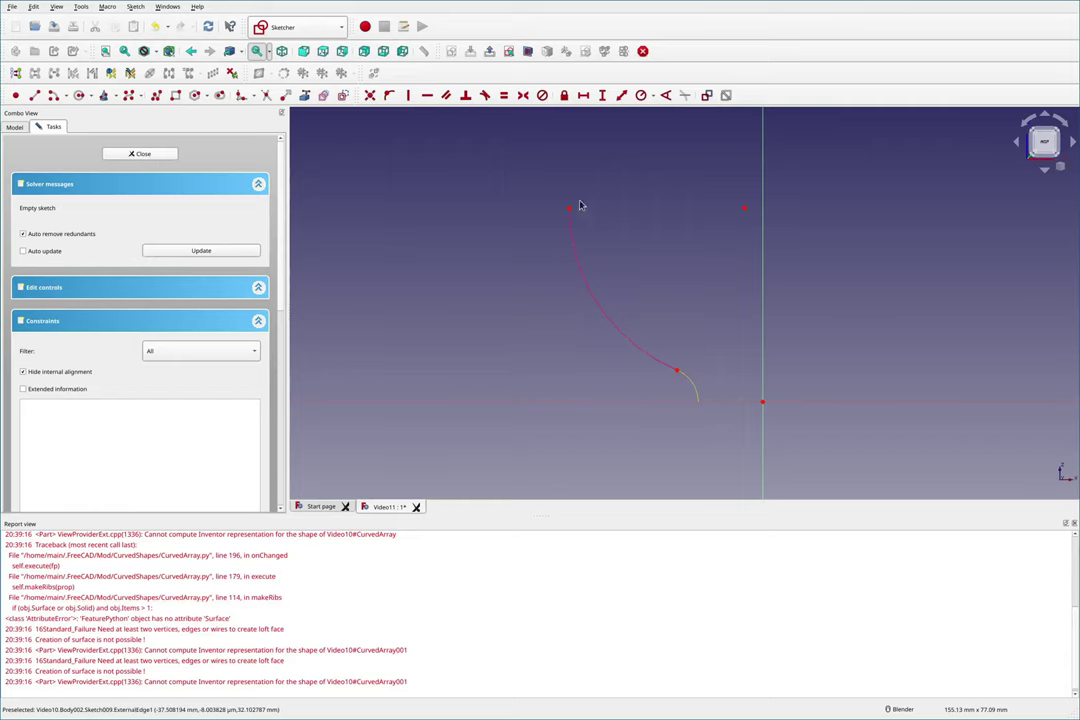
left_click(141, 153)
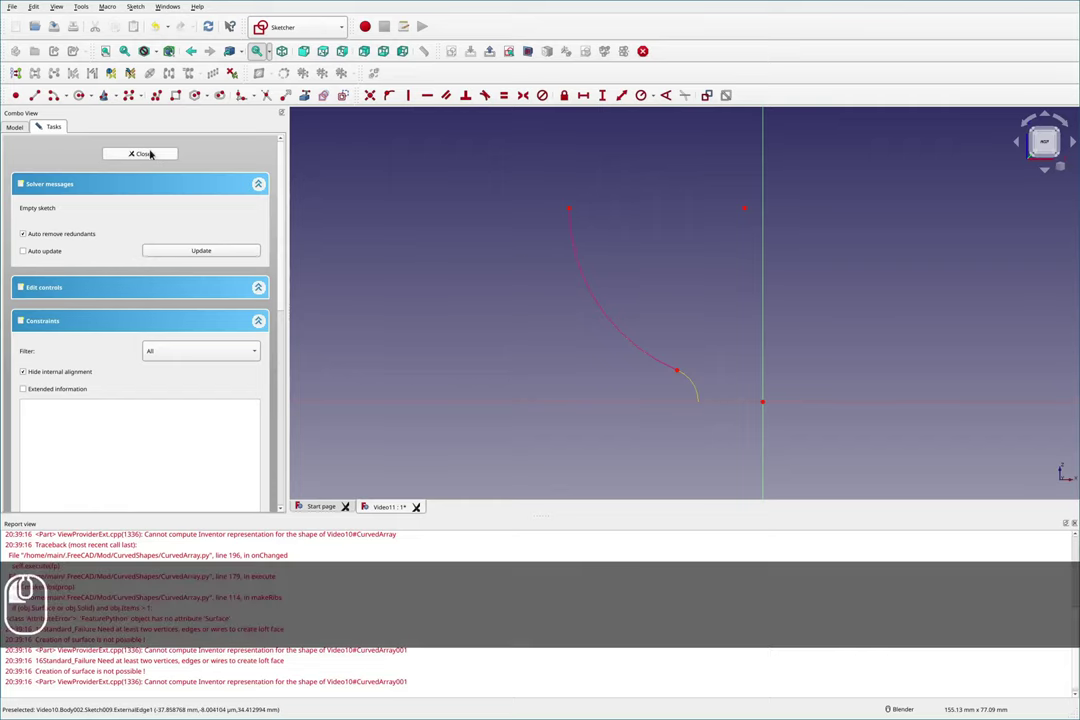
left_click(78, 285)
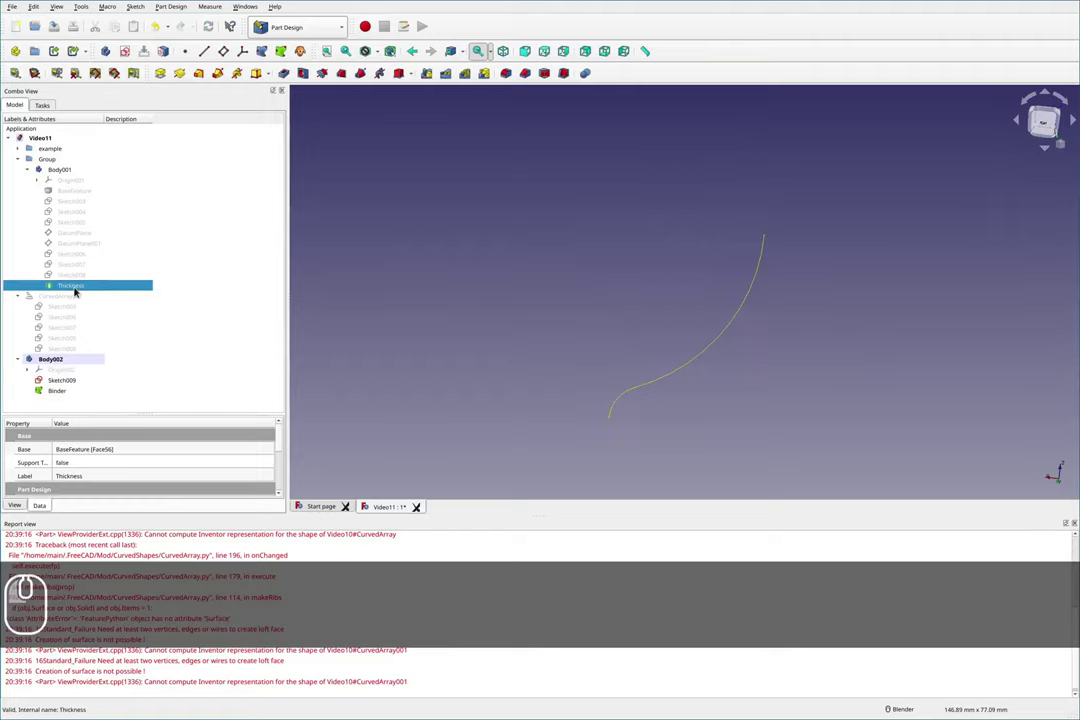
key("space")
left_click(668, 157)
middle_click_drag(668, 157, 610, 186)
left_click(62, 288)
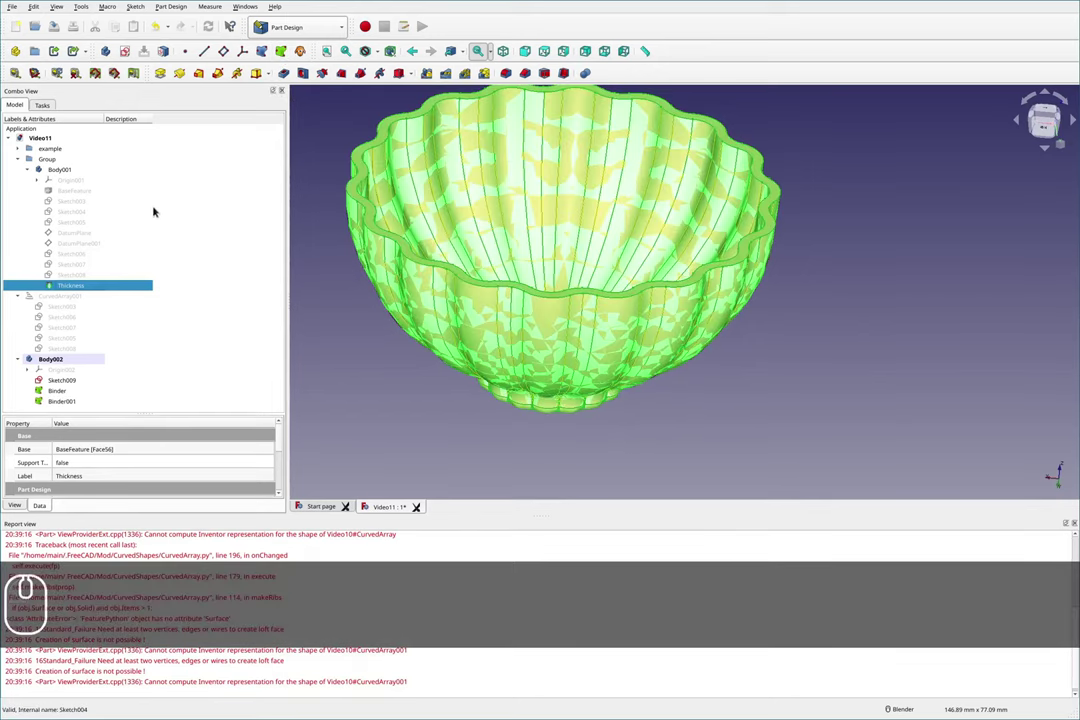
key("space")
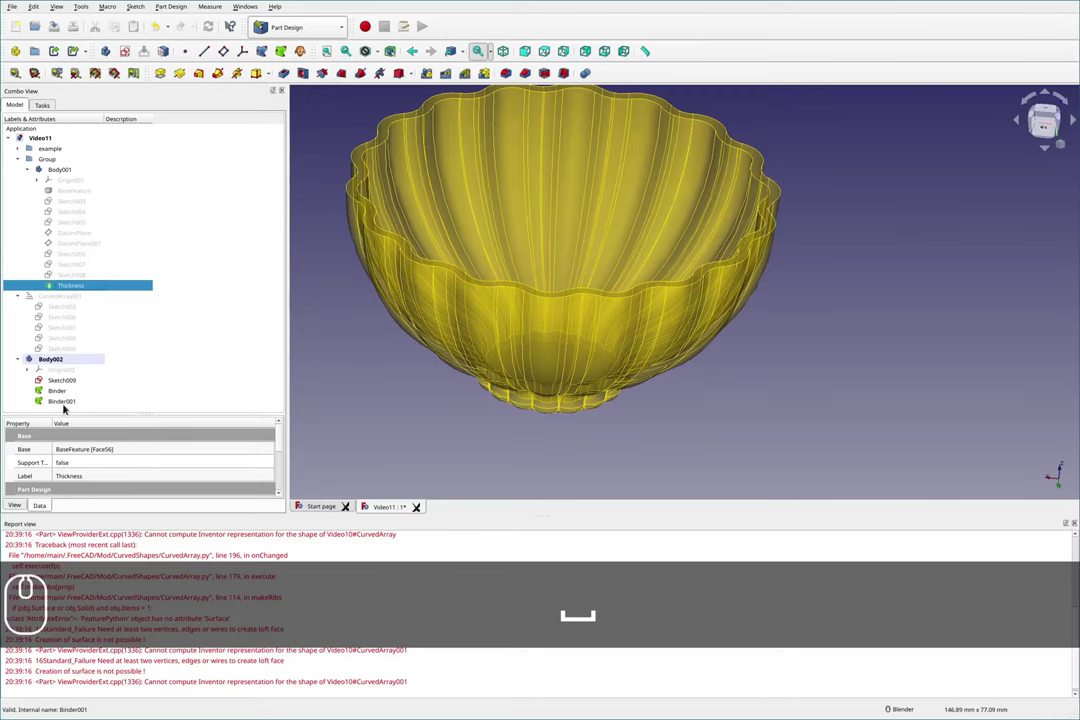
Step: Open Sketch009 and try to link a side edge of the bowl's shape binder as external geometry
left_click(63, 401)
double_click(62, 380)
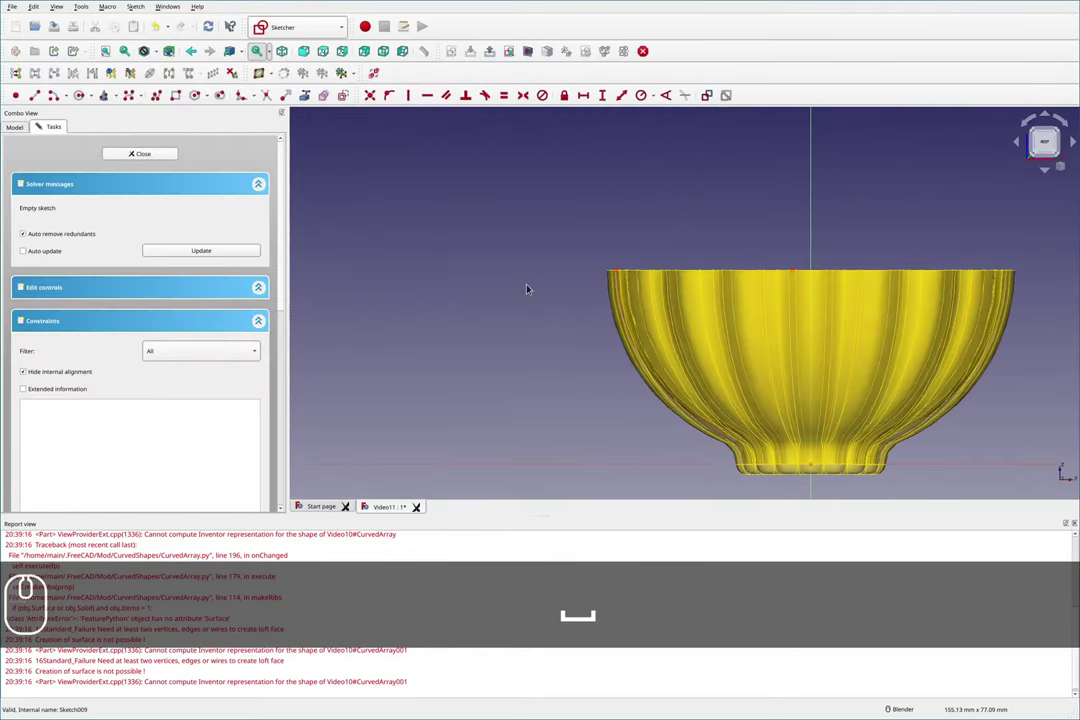
scroll(598, 248, "down", 2)
scroll(709, 284, "up", 2)
middle_click_drag(709, 284, 522, 175)
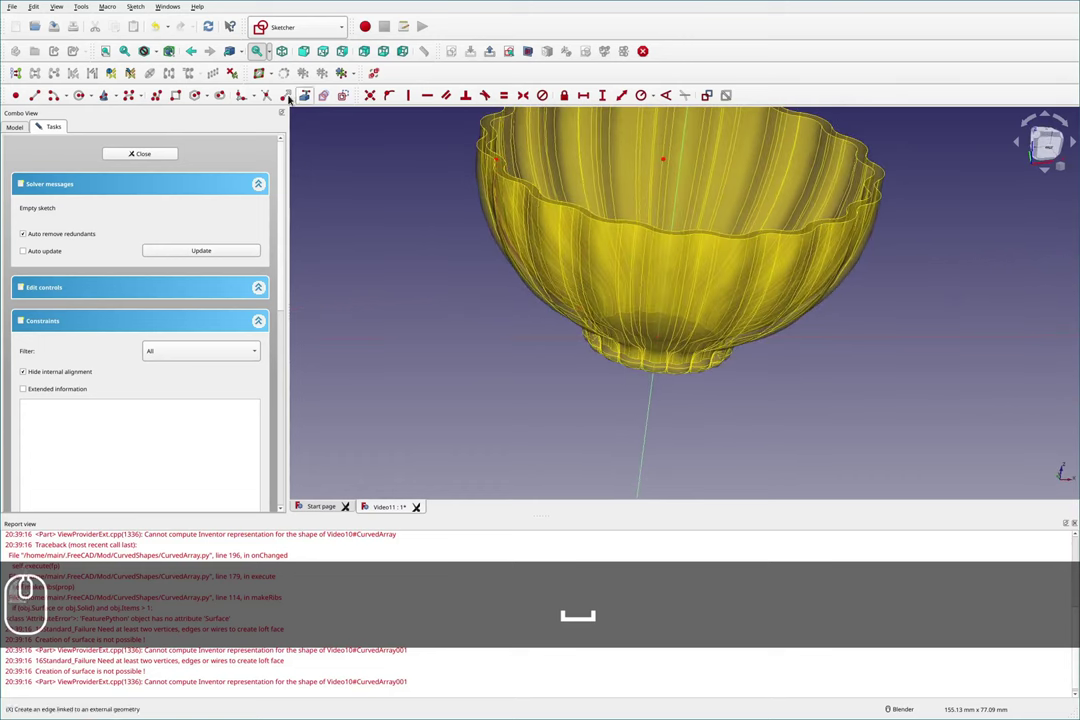
left_click(243, 95)
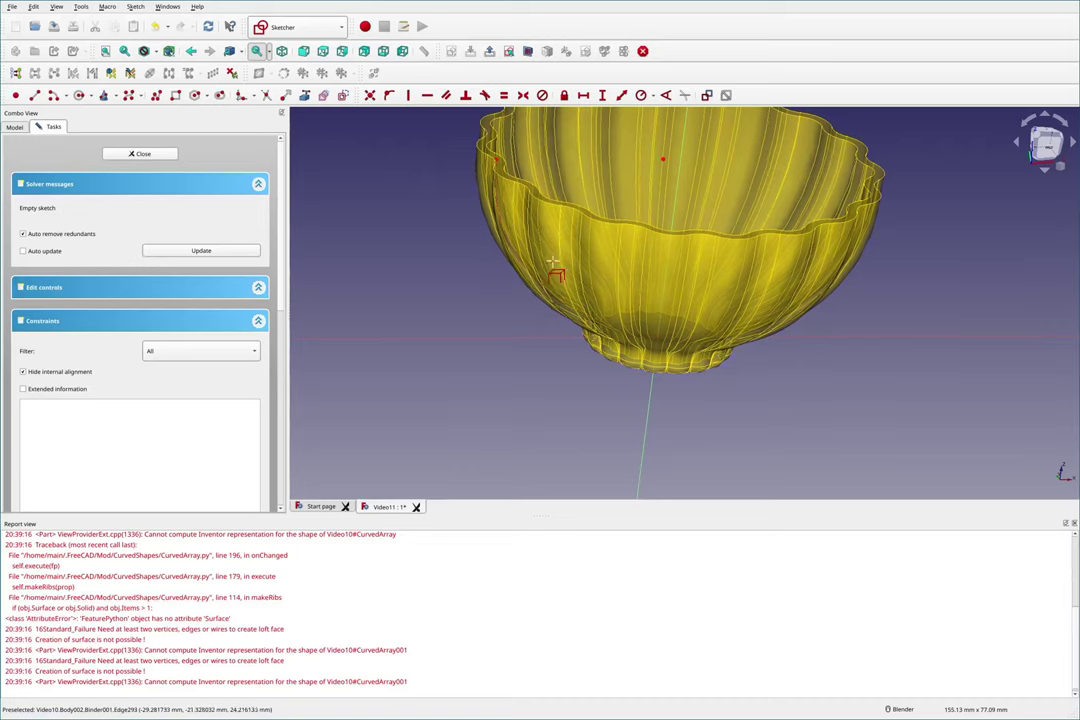
left_click(512, 222)
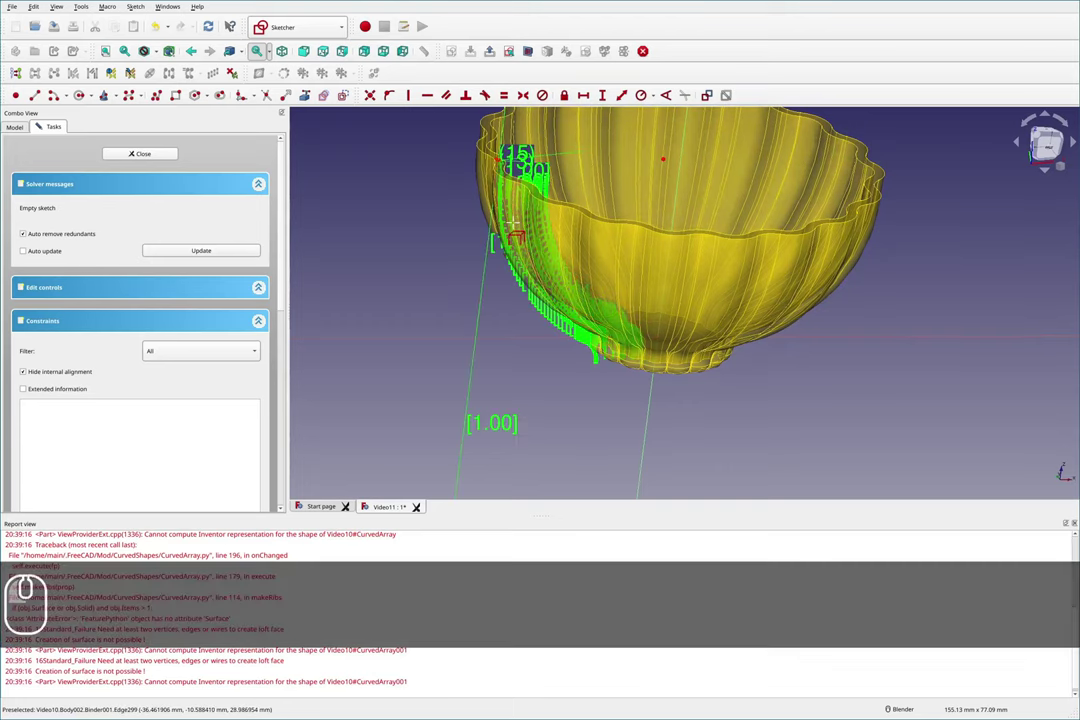
scroll(540, 244, "down", 2)
scroll(543, 242, "down", 2)
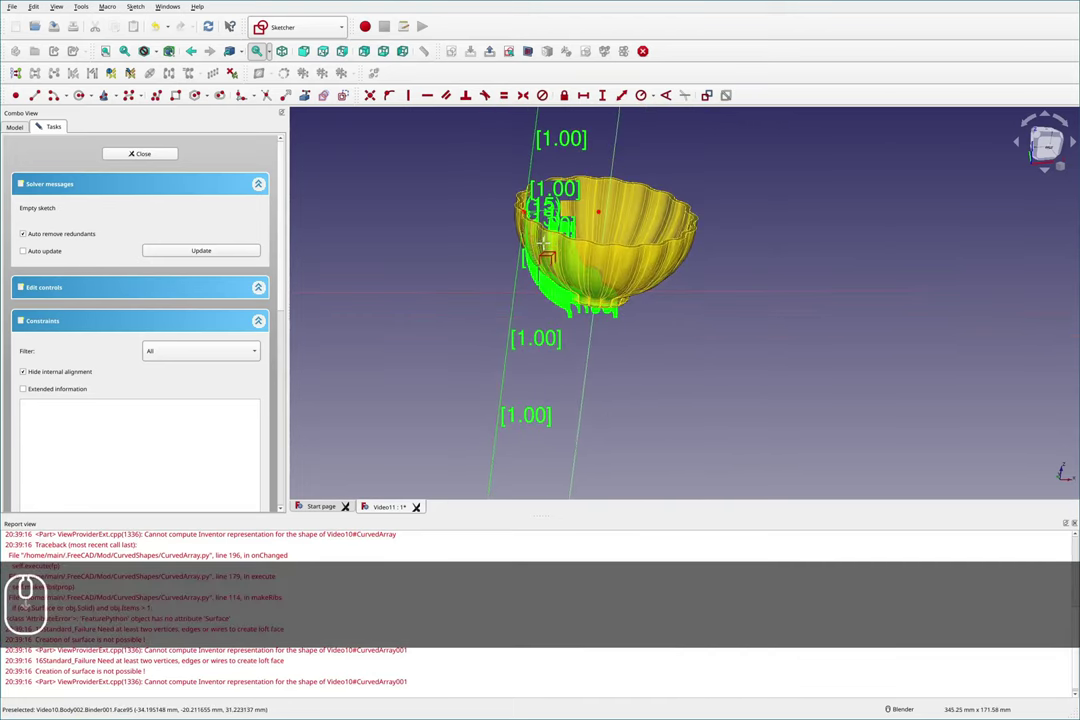
key("Escape")
Step: Examine the external geometry projected from the bowl binder's side edge in Sketch009
scroll(548, 241, "down", 3)
scroll(548, 241, "down", 1)
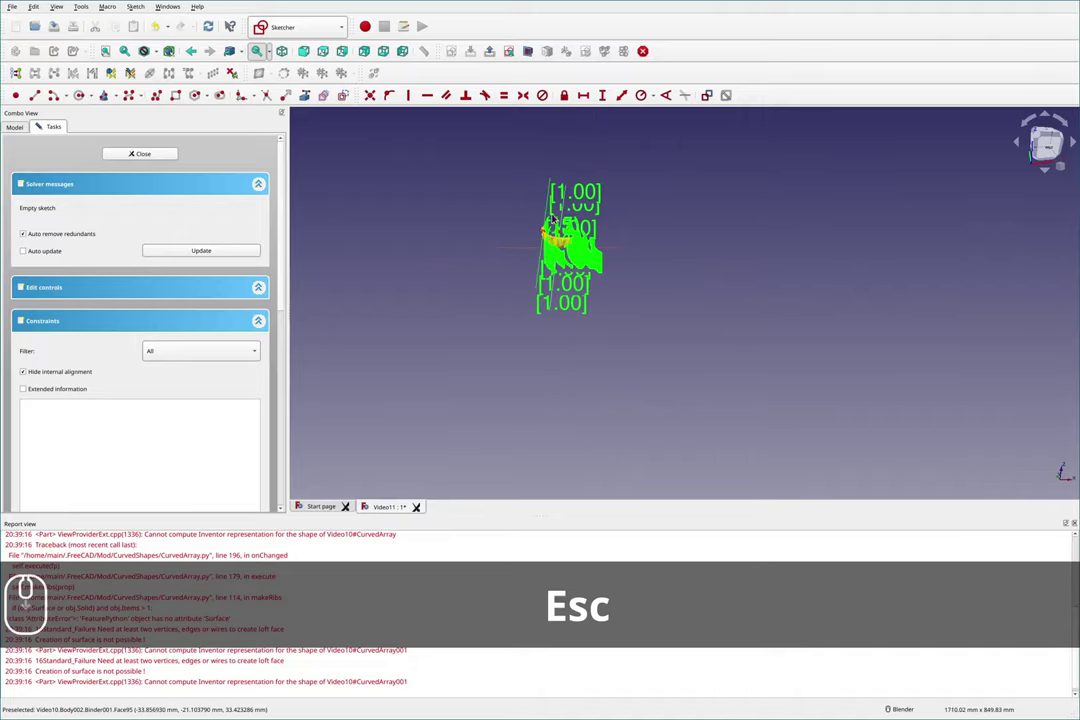
scroll(545, 260, "up", 8)
scroll(542, 343, "up", 8)
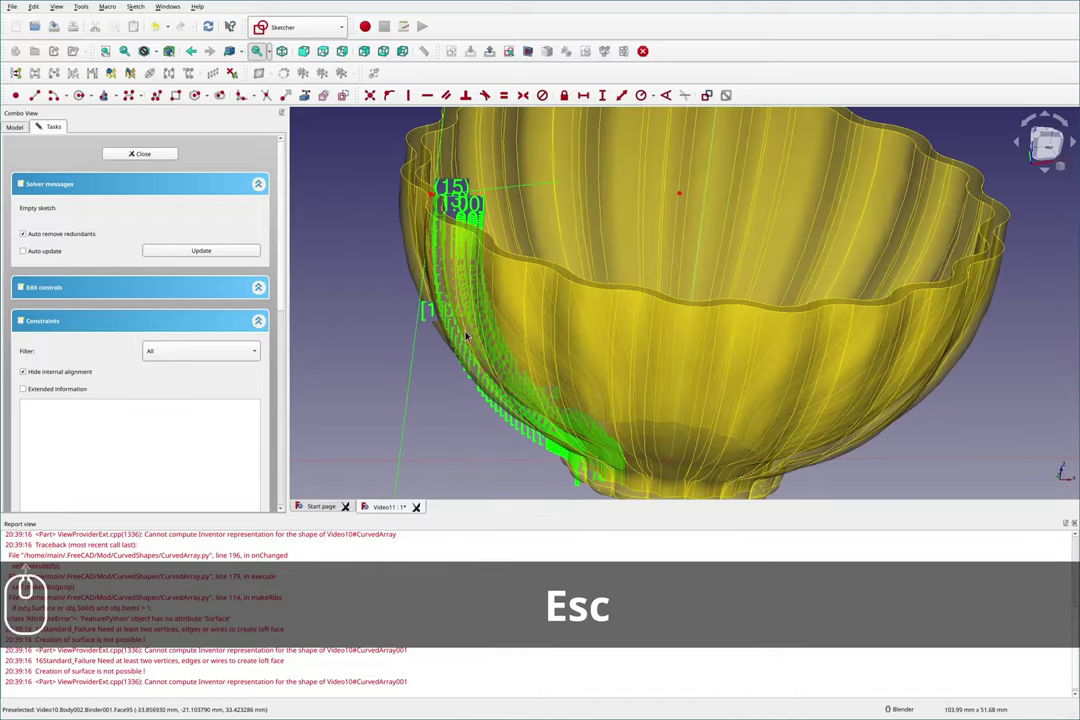
middle_click_drag(475, 251, 445, 257)
scroll(459, 256, "down", 6)
scroll(346, 200, "up", 2)
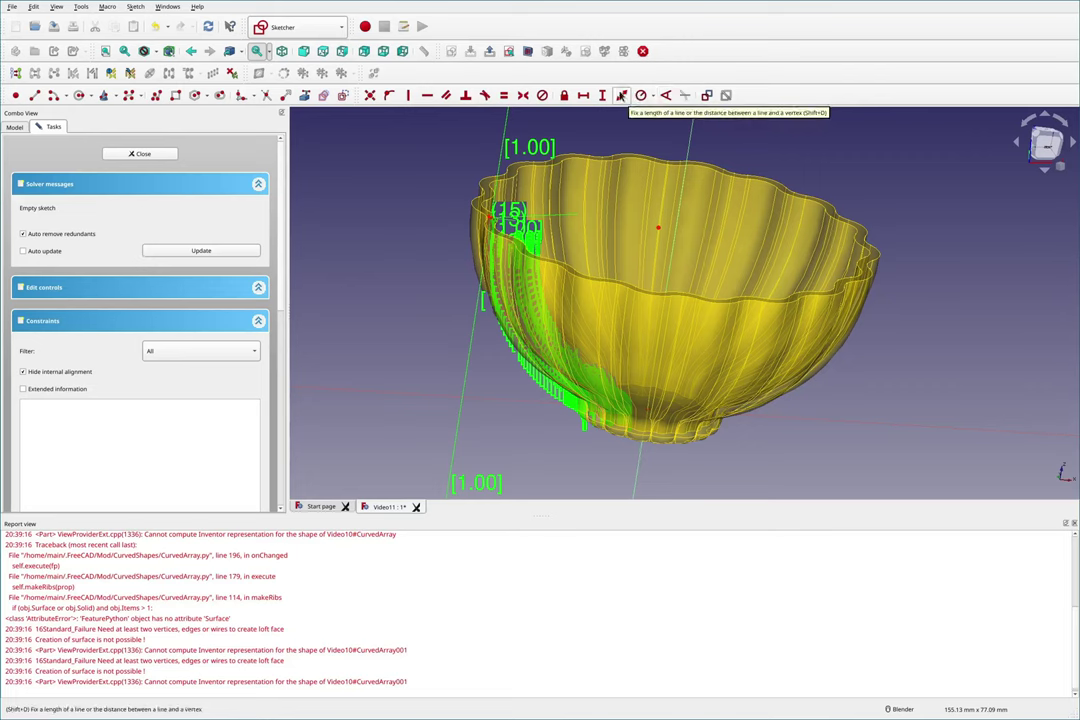
key("F2")
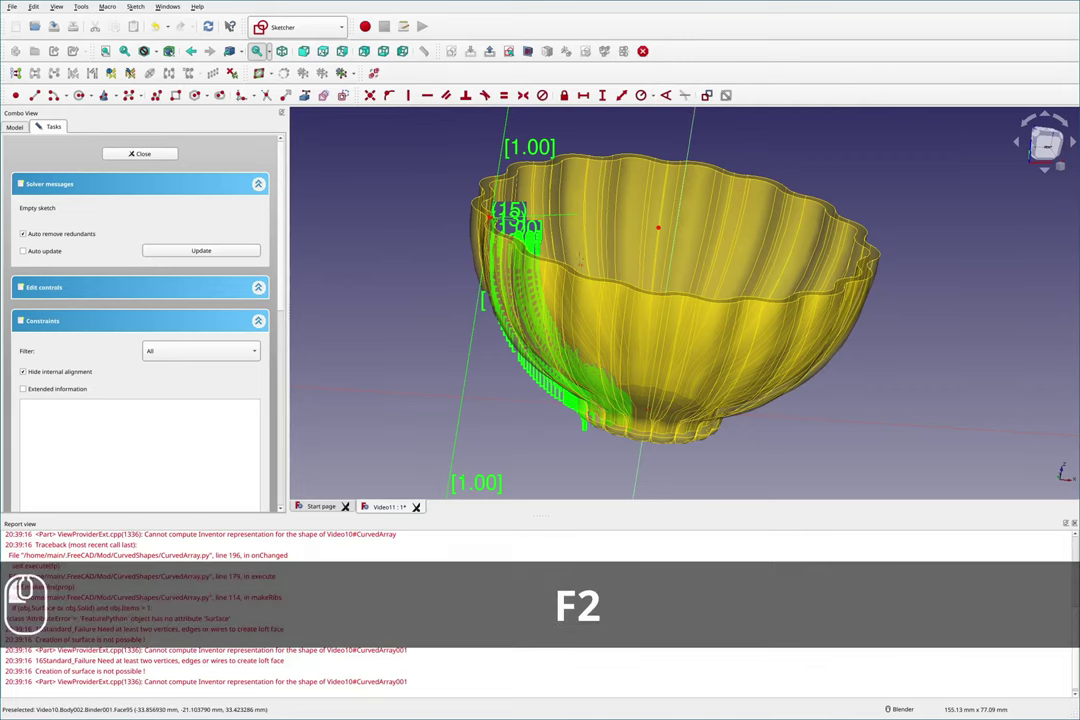
mouse_move(484, 318)
left_mouse_down()
mouse_move(505, 385)
mouse_move(590, 446)
mouse_move(495, 213)
left_mouse_up()
key("F2")
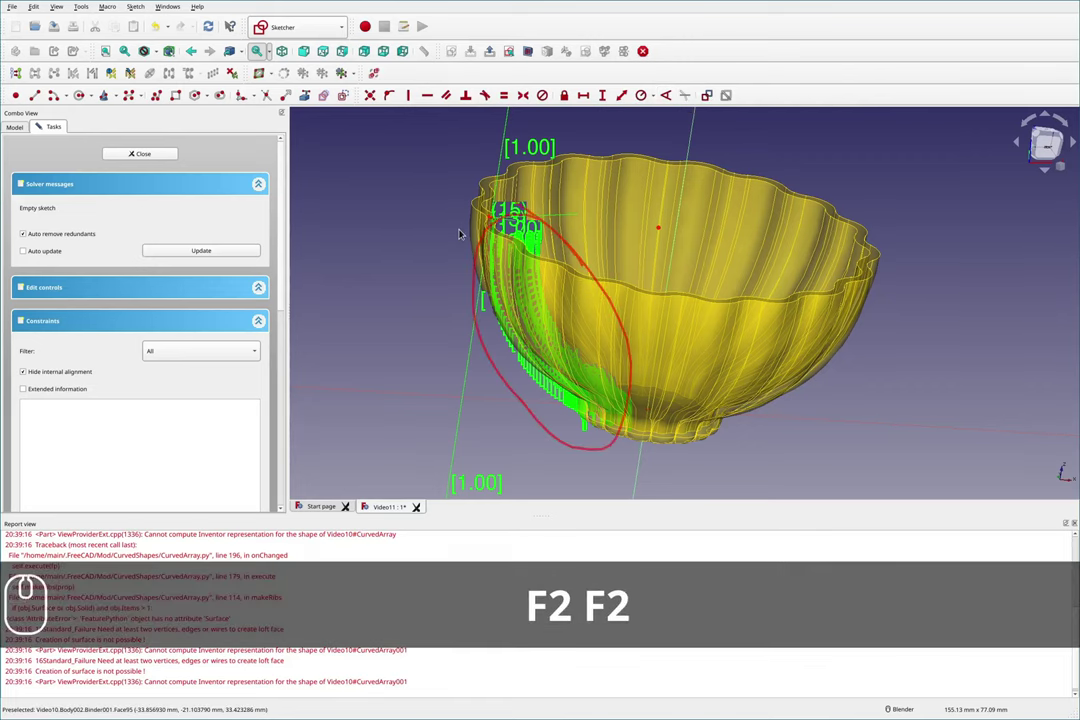
key("shift+F2")
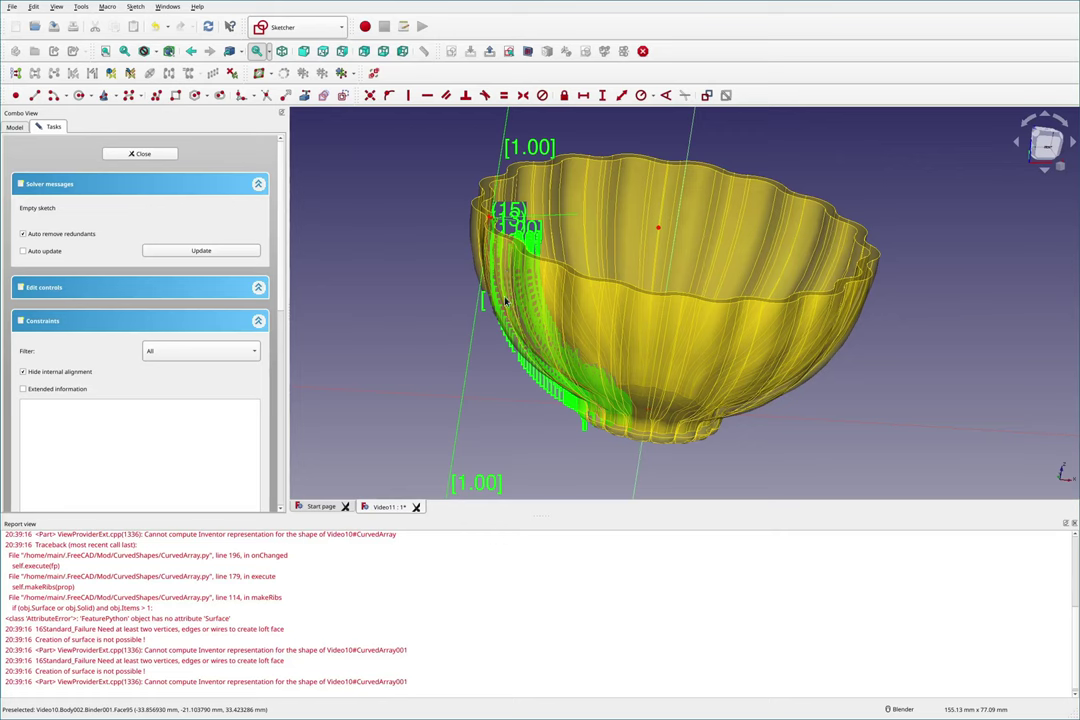
Step: Close Sketch009 and delete Binder001 from Body002, accepting that the sketch references it
left_click(142, 154)
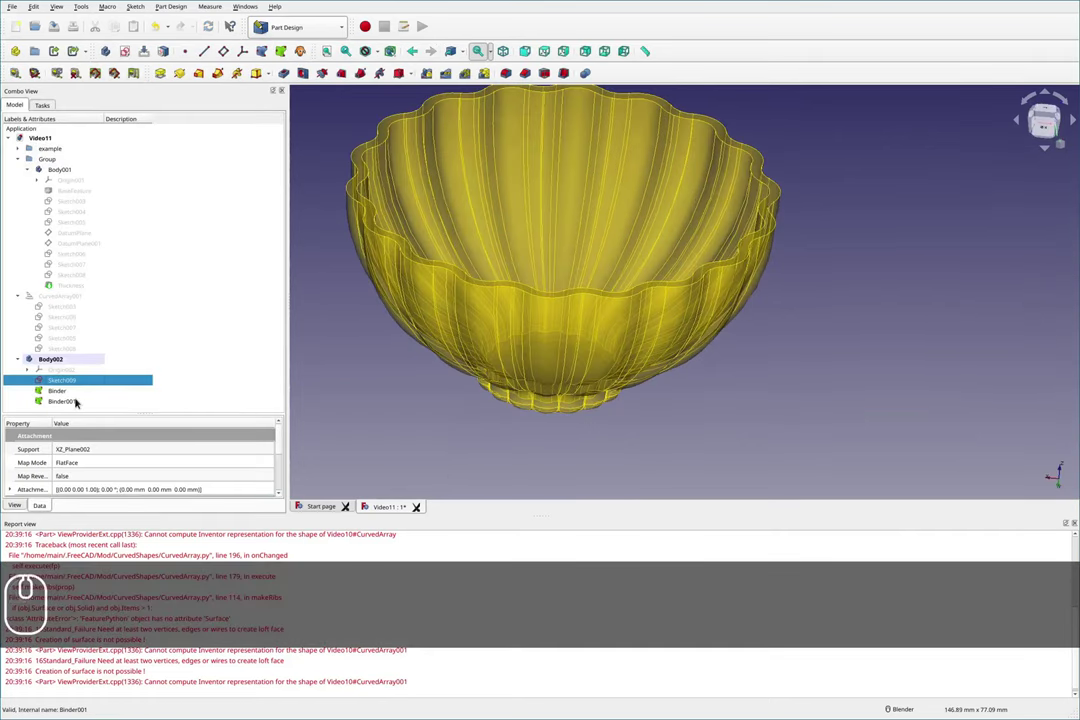
left_click(75, 401)
key("Delete")
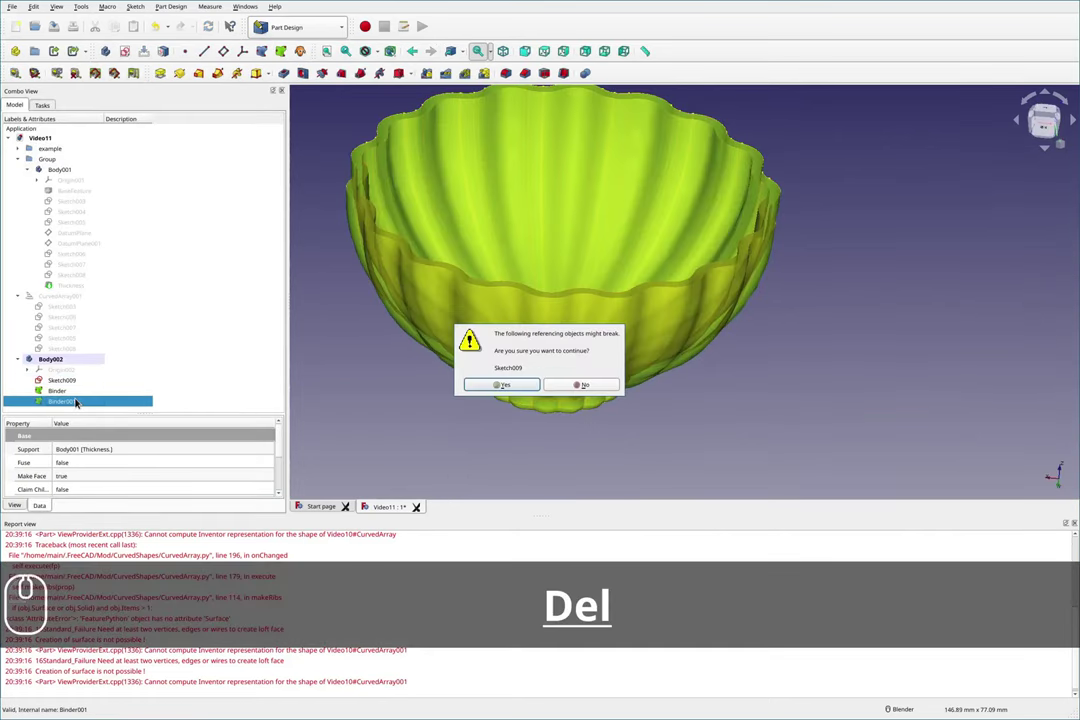
left_click(530, 388)
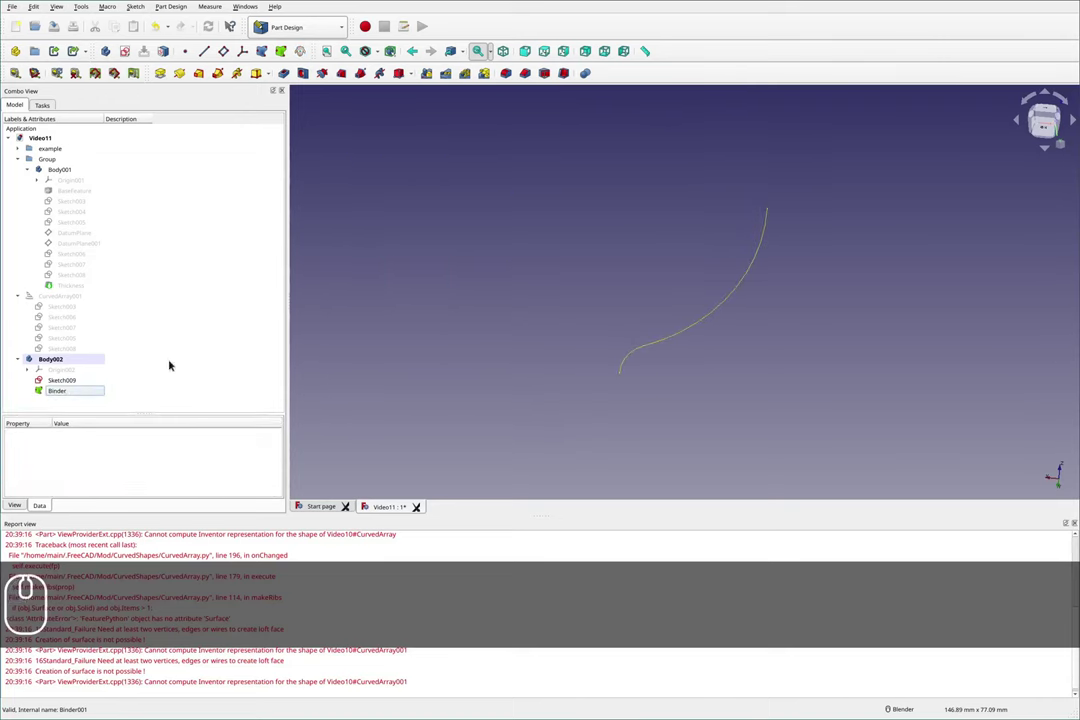
Step: Reopen Sketch009 and show Body001's Thickness solid alongside the linked arc
double_click(65, 381)
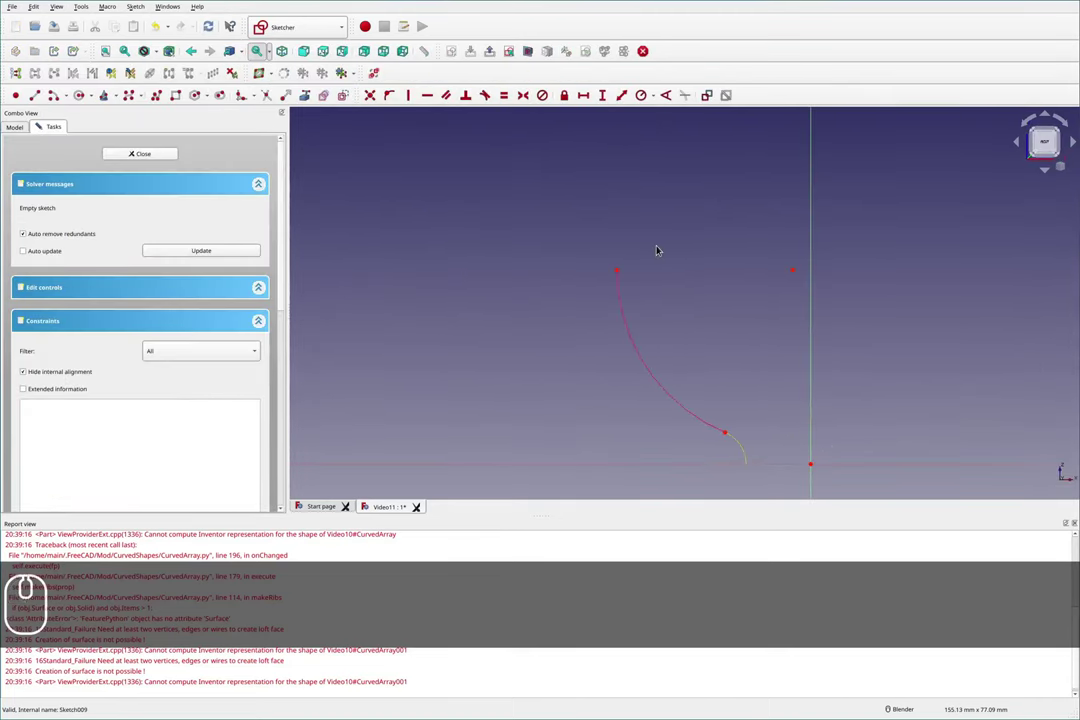
scroll(762, 388, "up", 2)
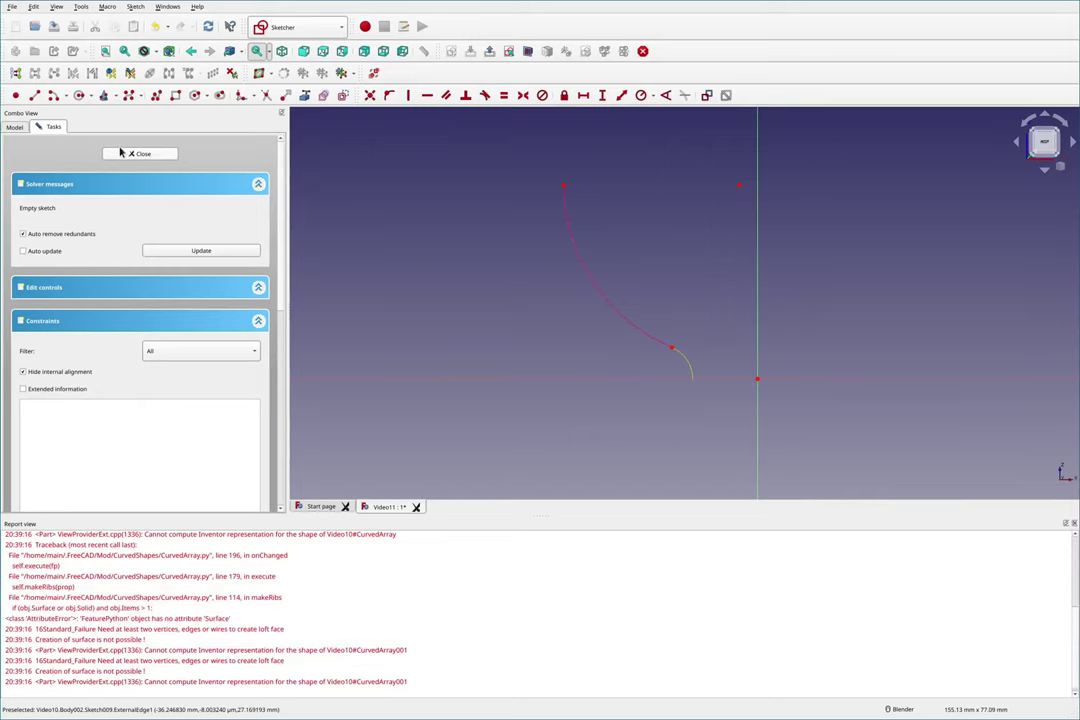
left_click(14, 127)
left_click(72, 307)
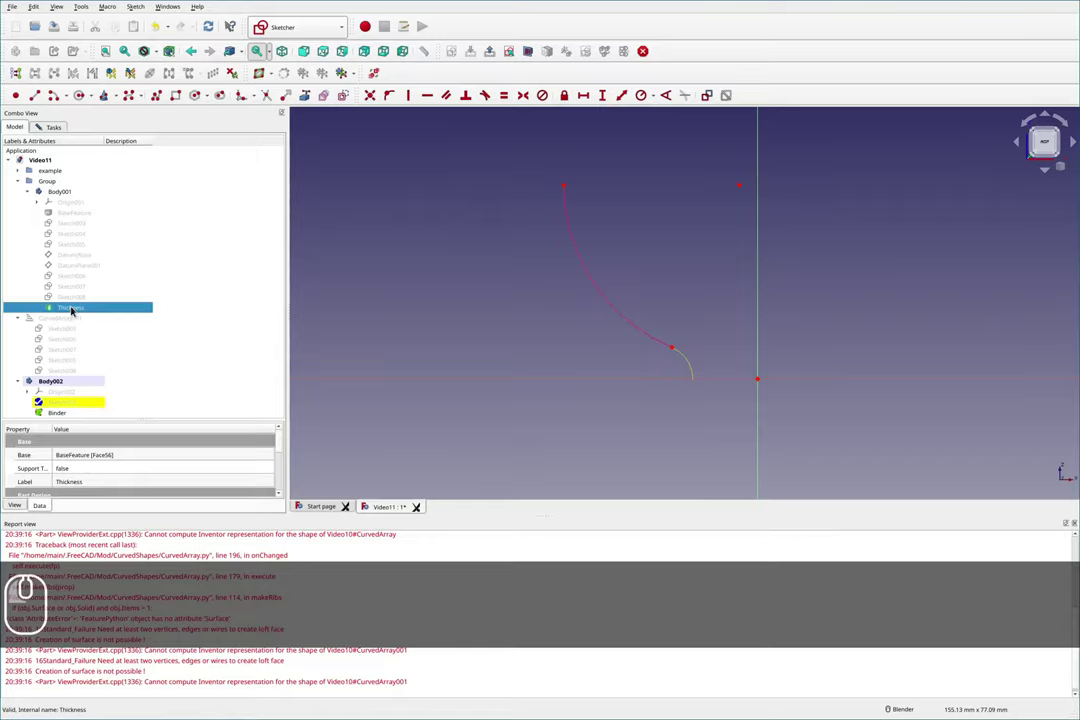
key("space")
key("2")
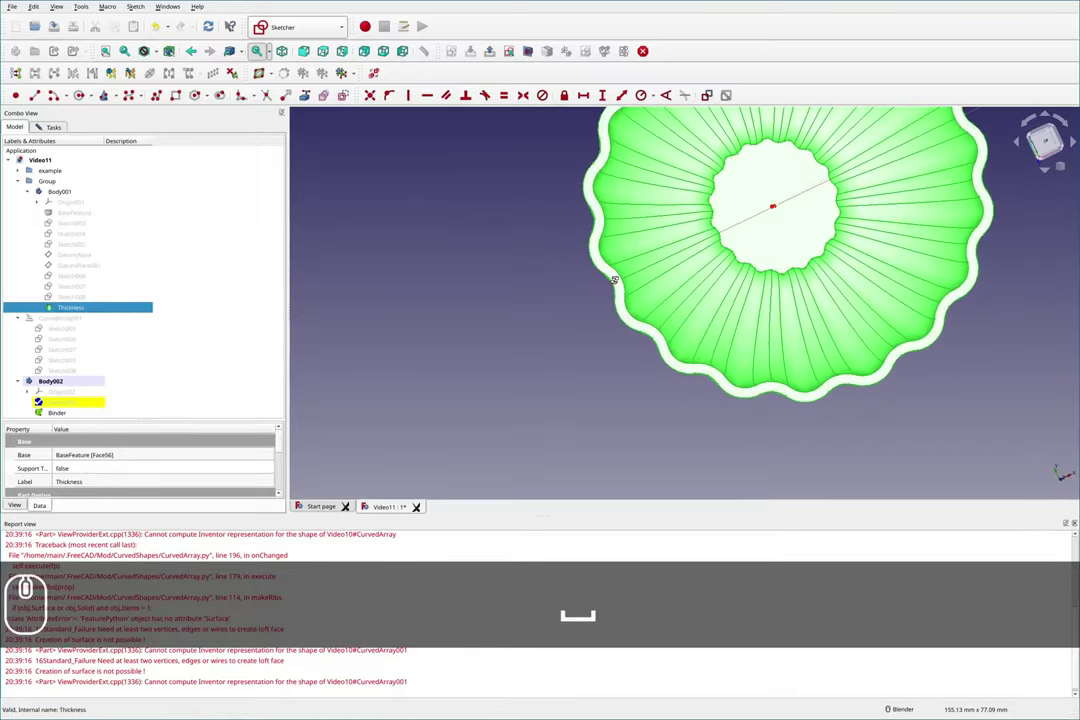
Step: Examine where the linked arc's upper end sits within the wall thickness at the bowl's fluted rim
scroll(612, 295, "up", 6)
mouse_move(629, 288)
middle_mouse_down()
mouse_move(699, 272)
mouse_move(617, 263)
mouse_move(562, 212)
mouse_move(593, 292)
middle_mouse_up()
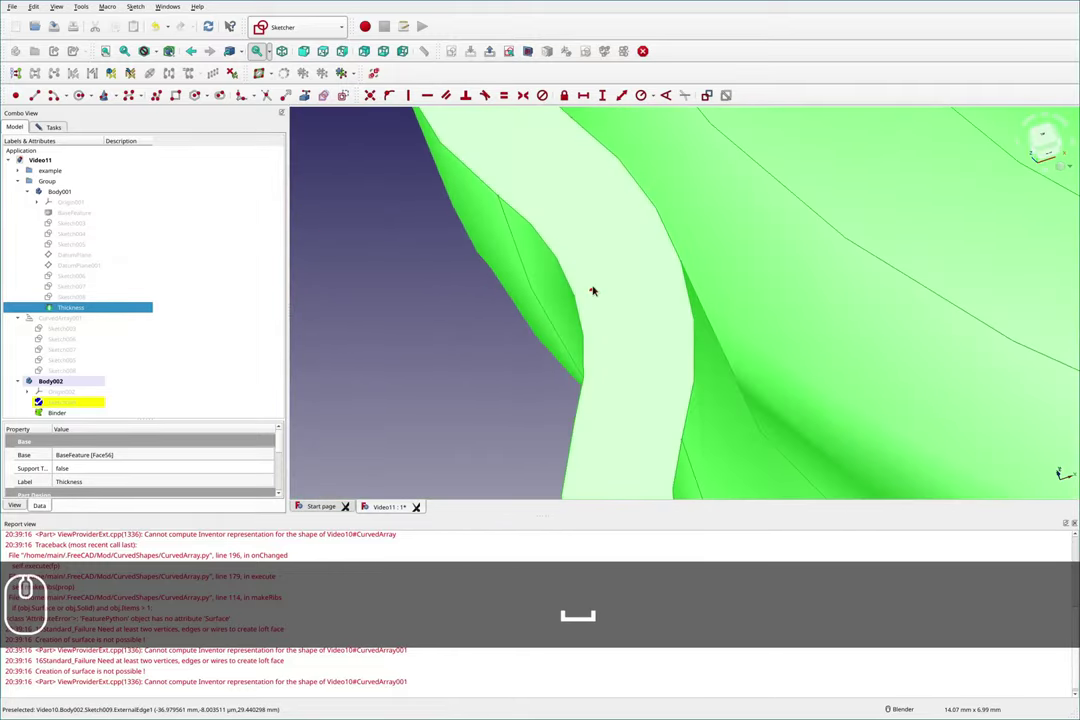
key("F2")
key("shift+F2")
key("F2")
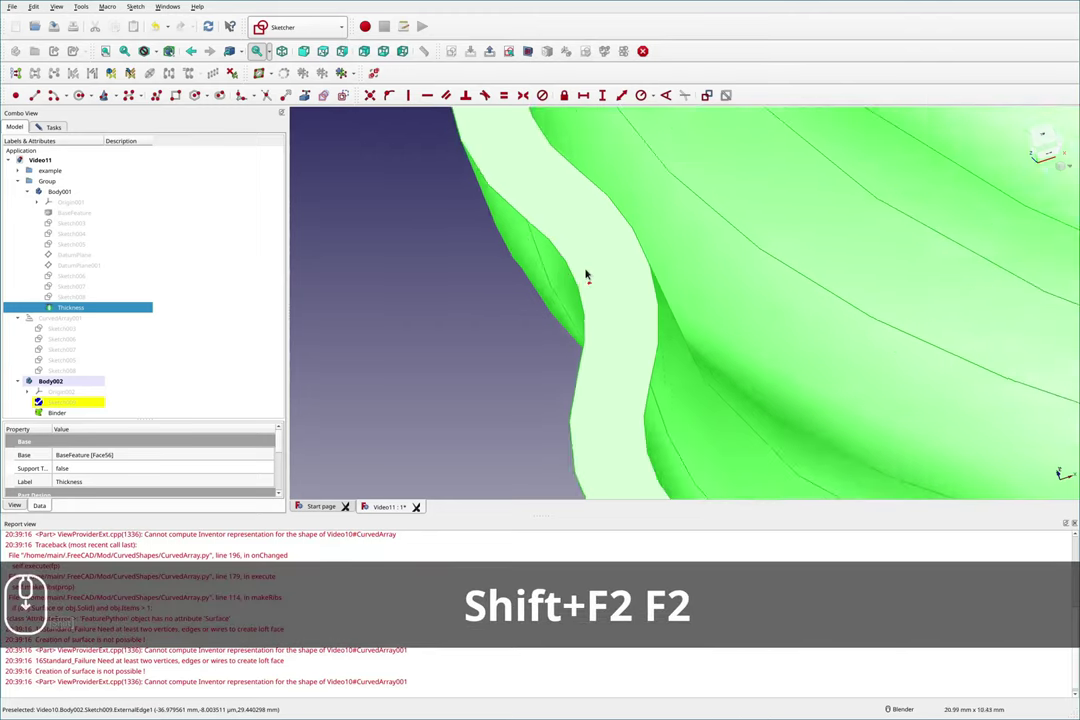
scroll(754, 316, "up", 3)
middle_click_drag(754, 316, 563, 278)
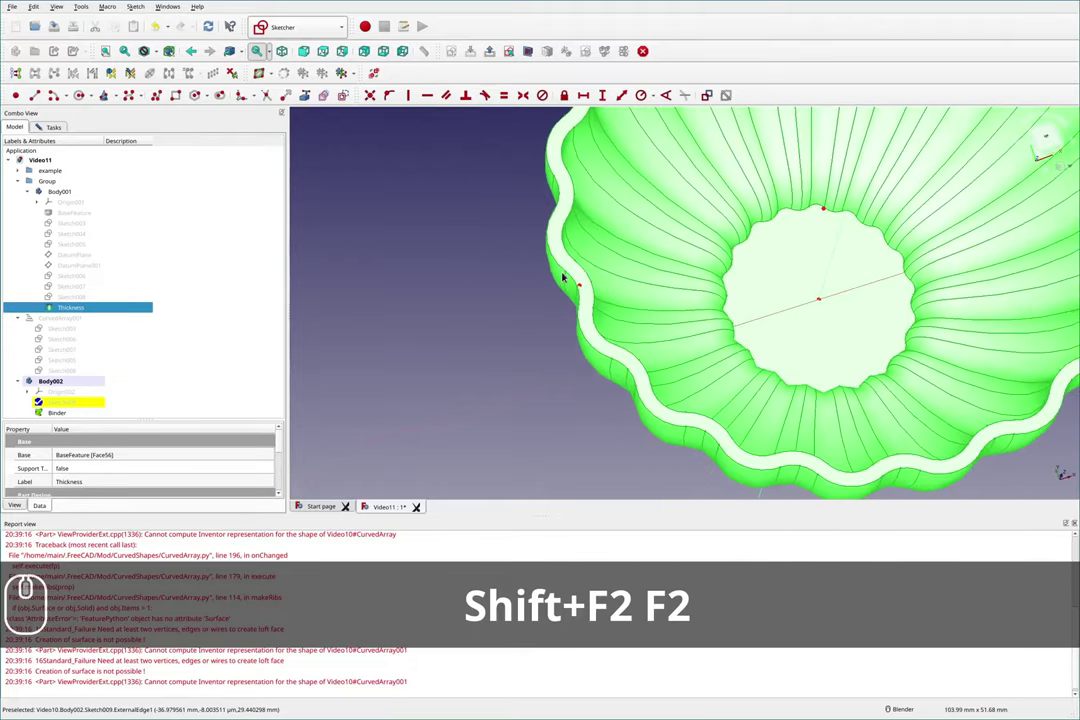
scroll(588, 304, "up", 6)
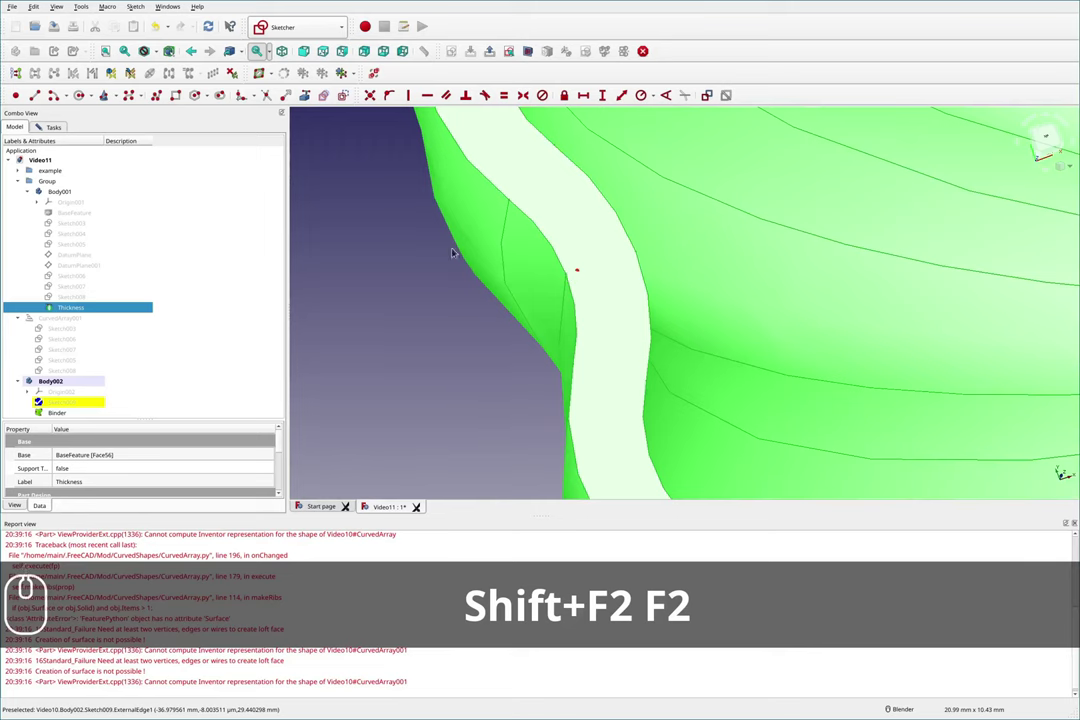
scroll(452, 253, "down", 10)
middle_click_drag(494, 258, 267, 343)
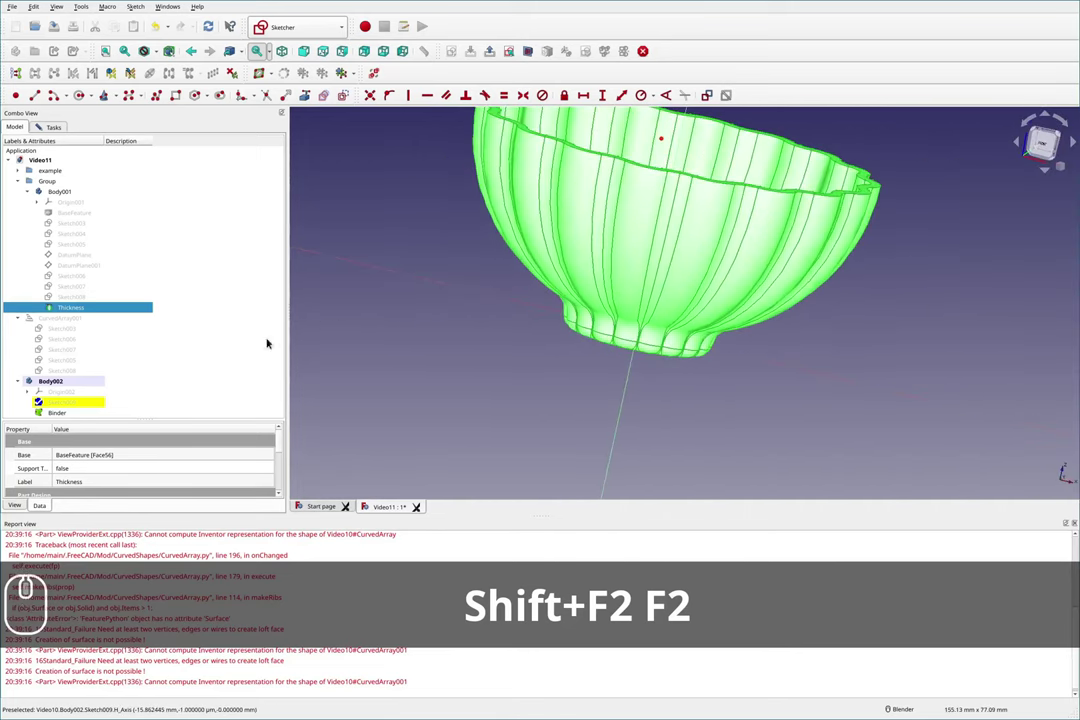
Step: Hide the Thickness solid and deselect it, leaving Sketch009 open for drawing
left_click(44, 128)
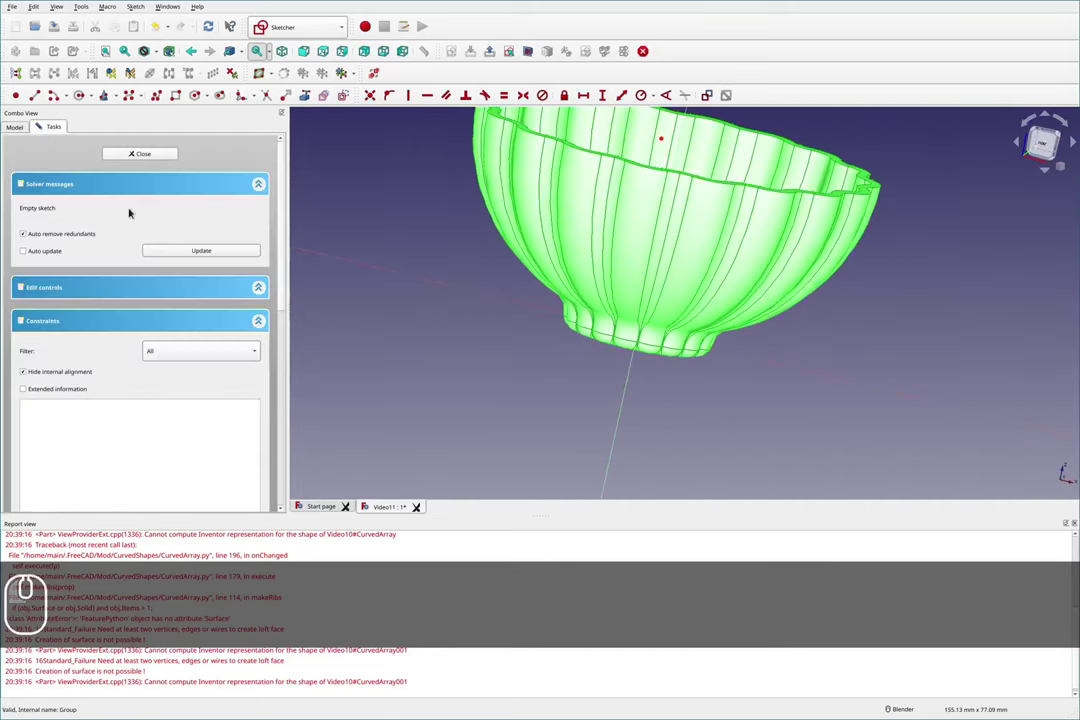
left_click(14, 127)
key("space")
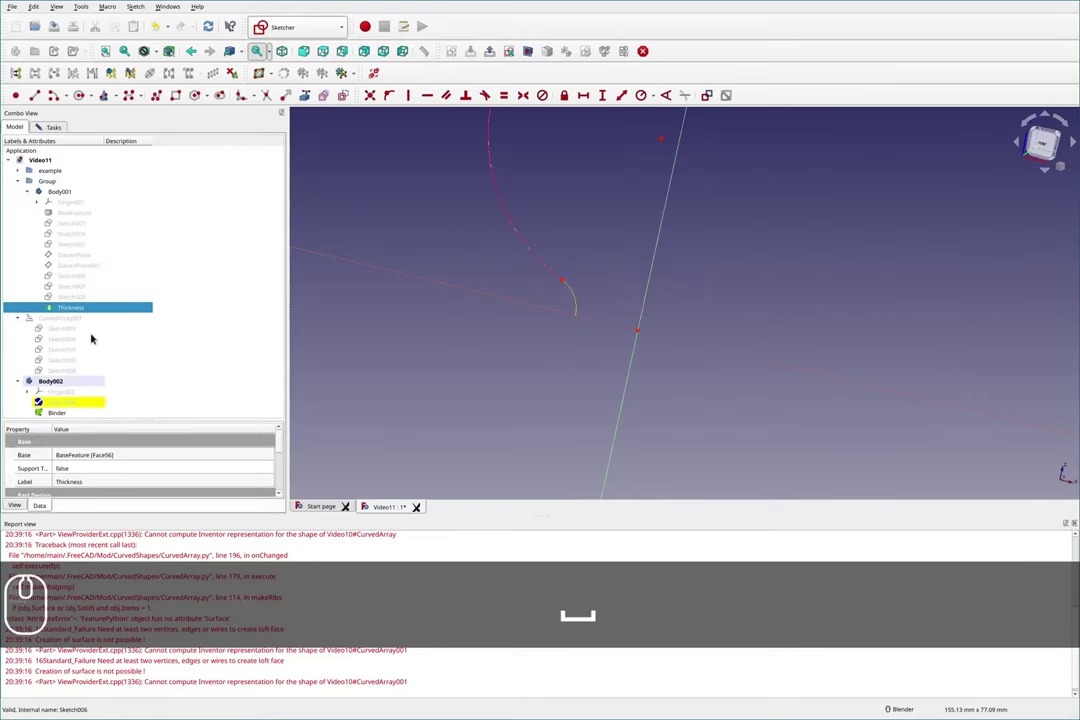
left_click(473, 308)
key("2")
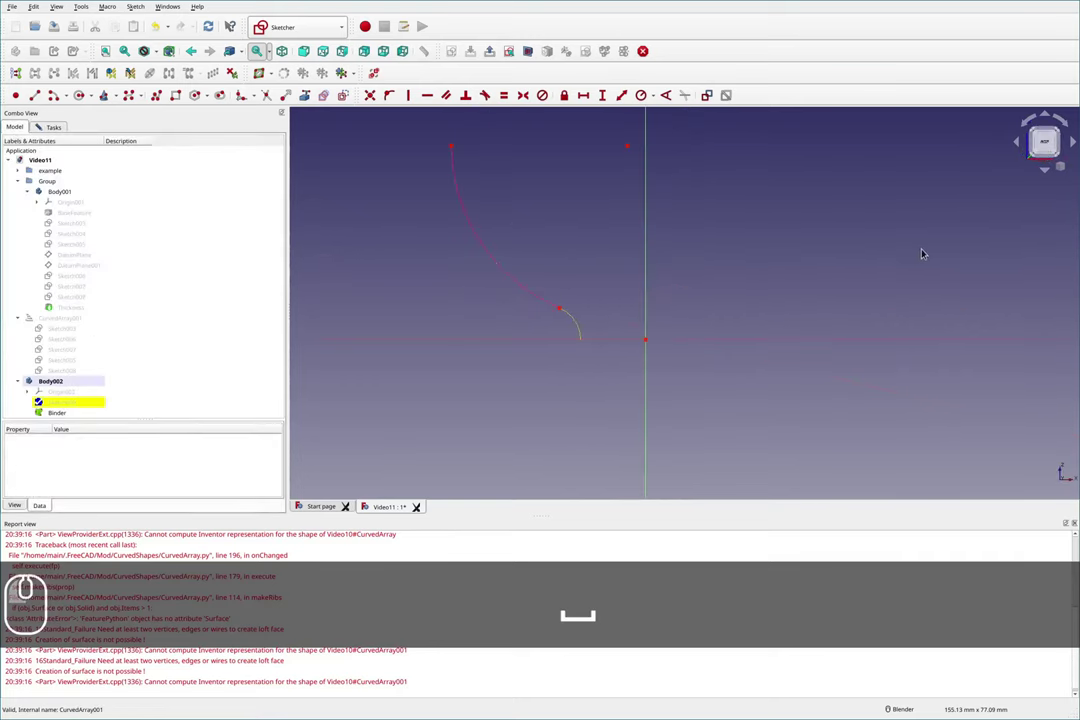
scroll(570, 204, "up", 2)
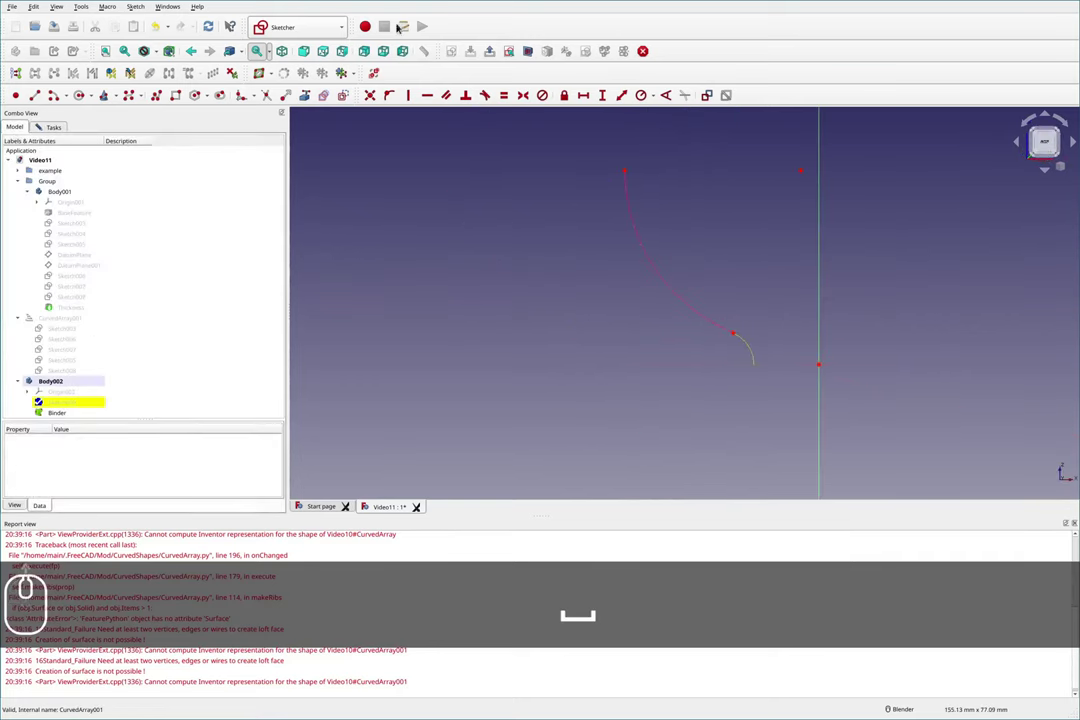
Step: Draw an arc by end points and rim point from the linked curve's upper part outward to about (-54, 24)
left_click(65, 97)
left_click(95, 128)
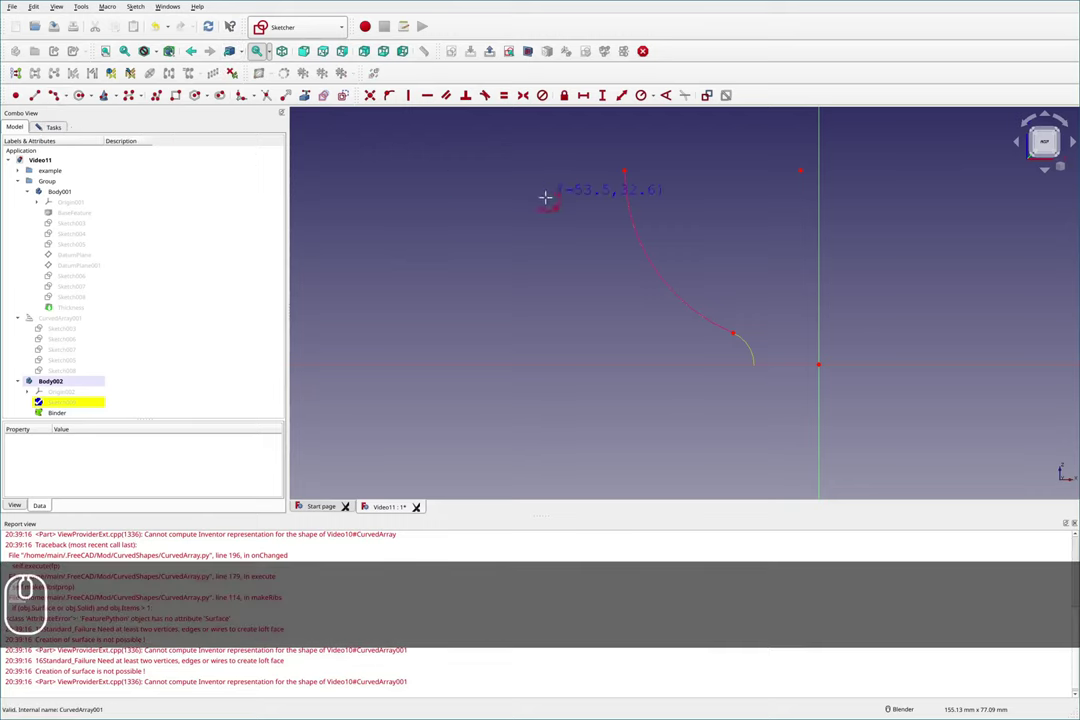
left_click(626, 182)
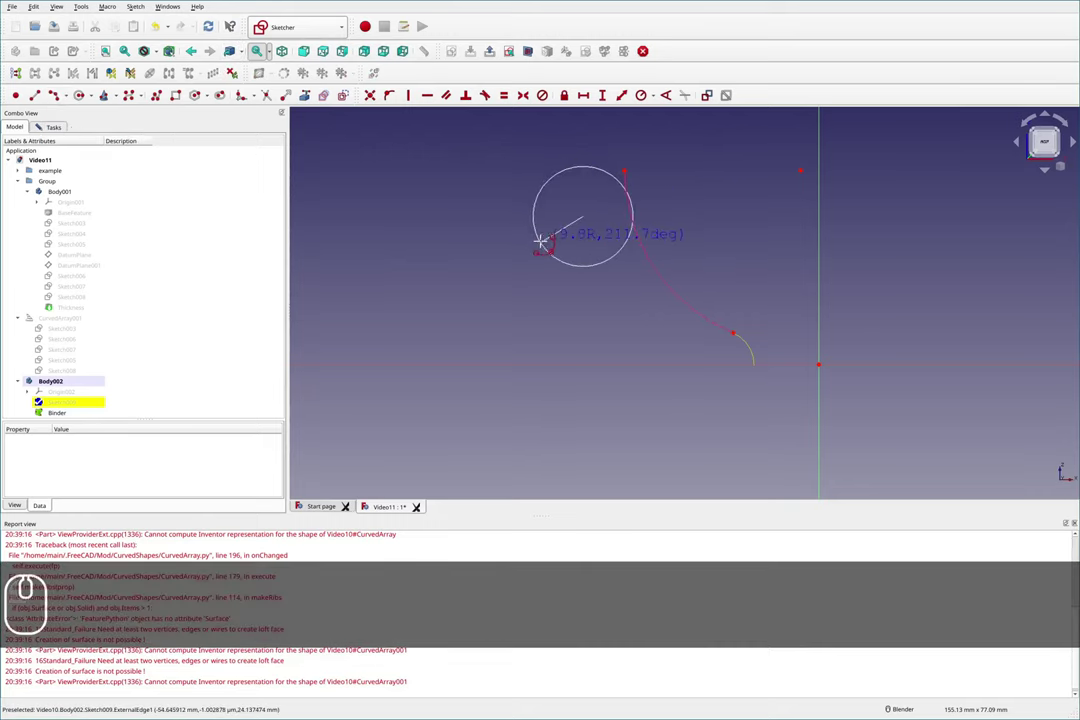
left_click(548, 247)
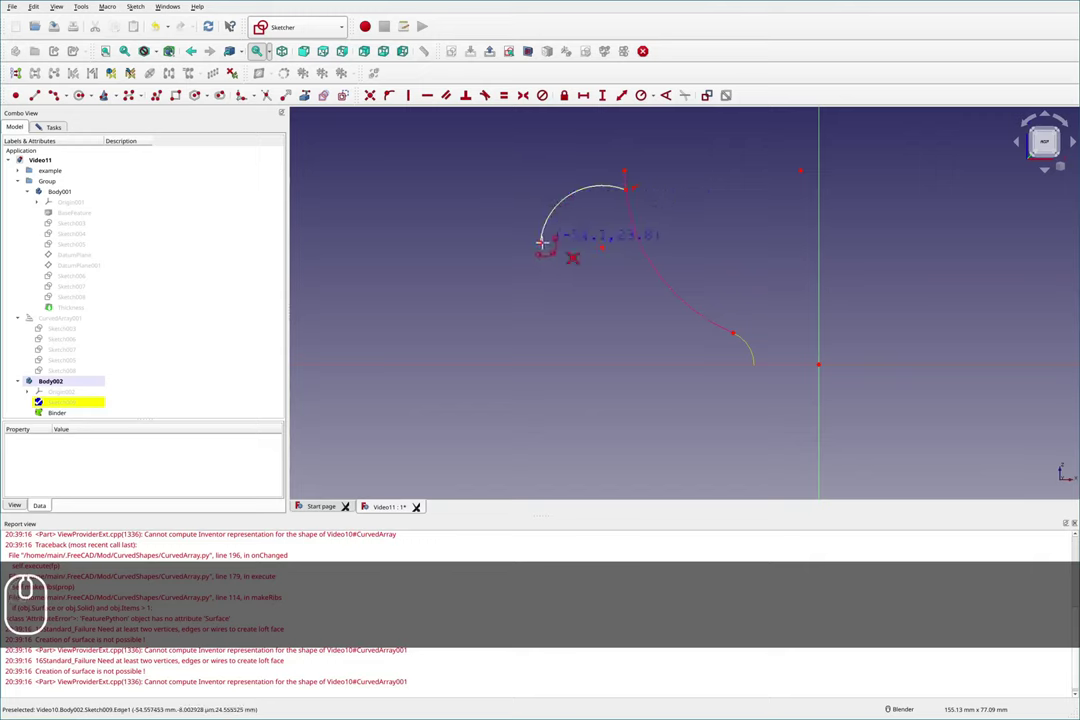
Step: Continue the chain with two connected arcs, one to about (-43, 5) and one curving toward the linked curve's lower part
left_click(541, 247)
left_click(600, 340)
left_click(560, 308)
left_click(600, 342)
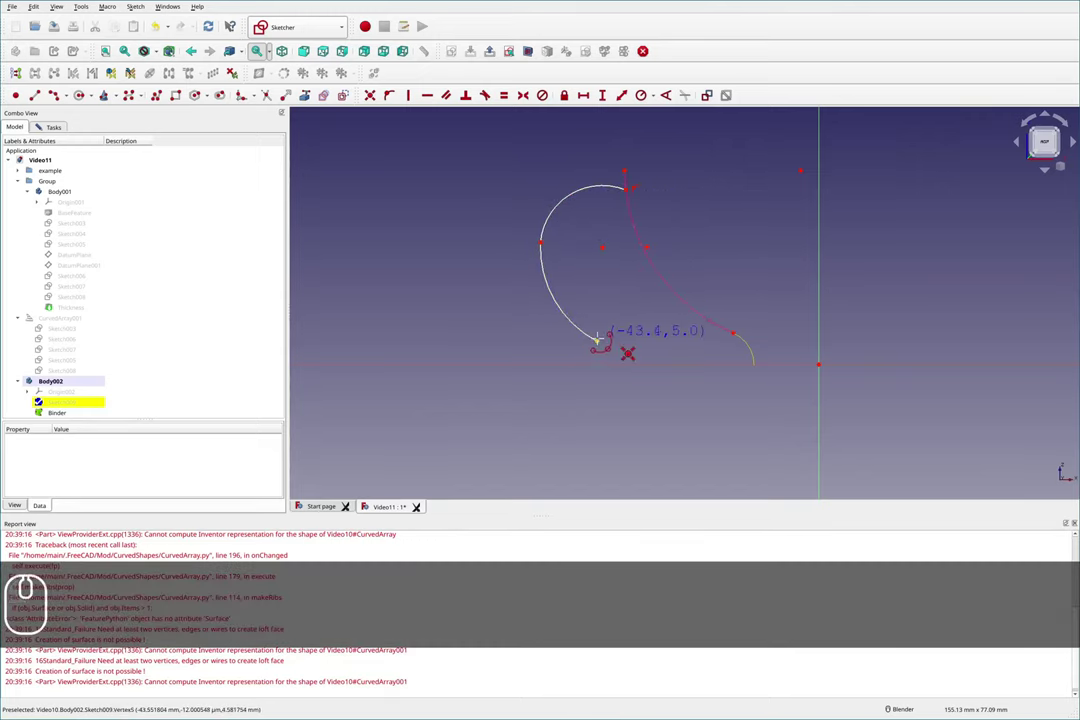
left_click(663, 327)
left_click(639, 346)
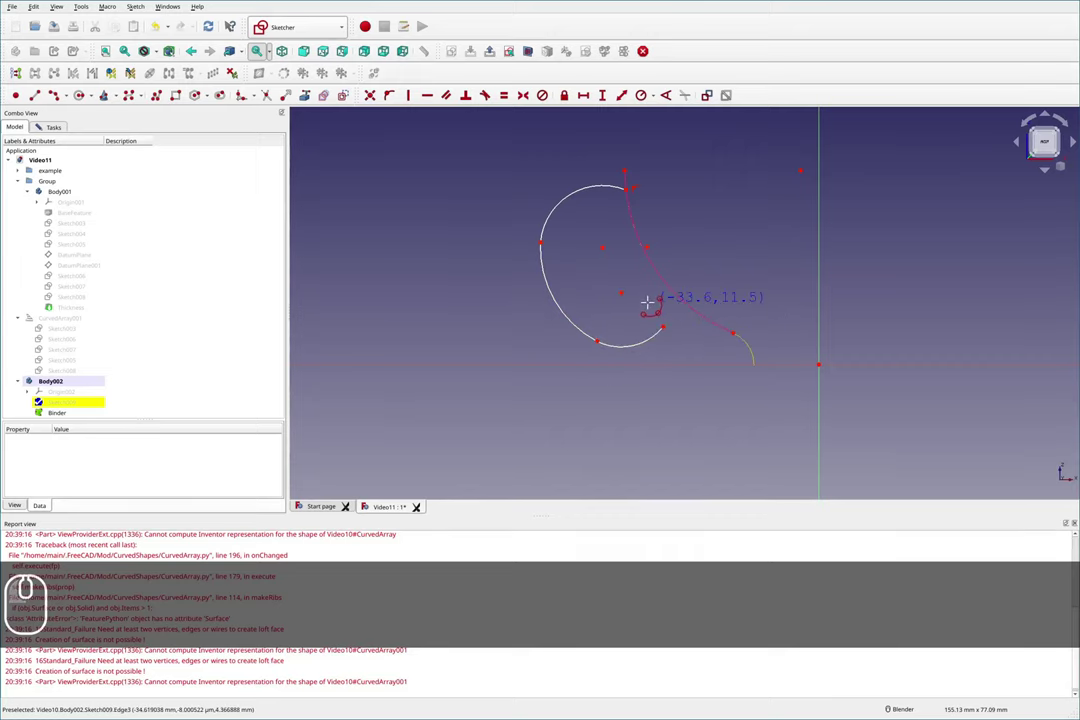
key("Escape")
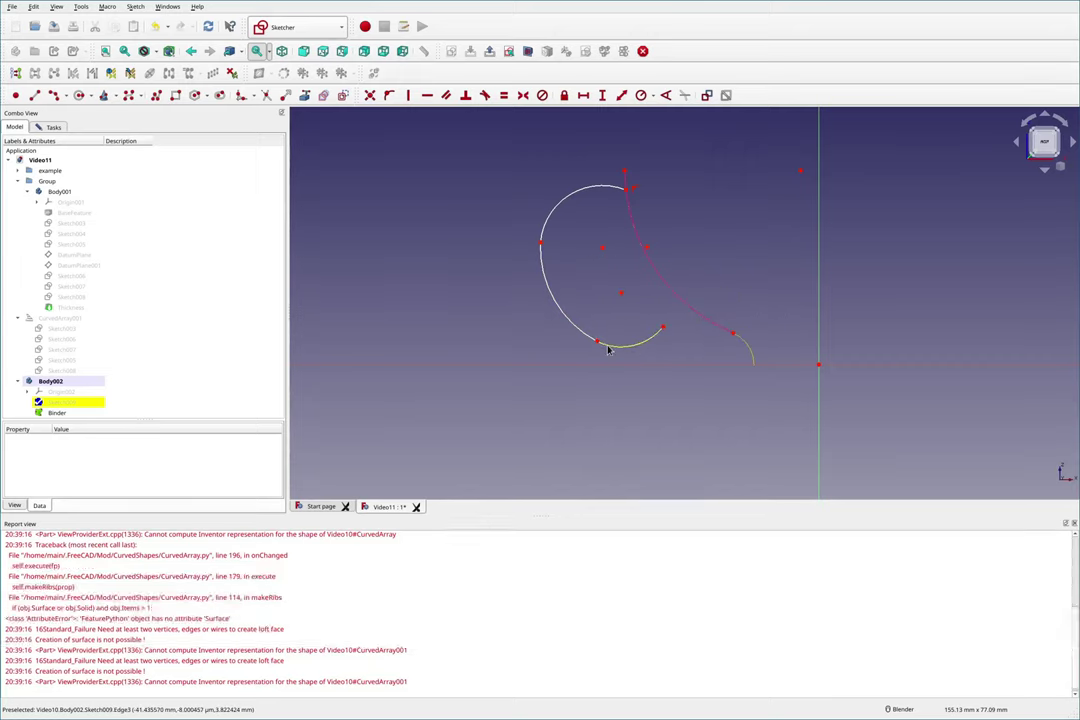
Step: Make the three chained arcs tangent at both joints and pull the lowest arc's free end slightly away from the bowl curve
left_click(610, 340, "shift")
key("t")
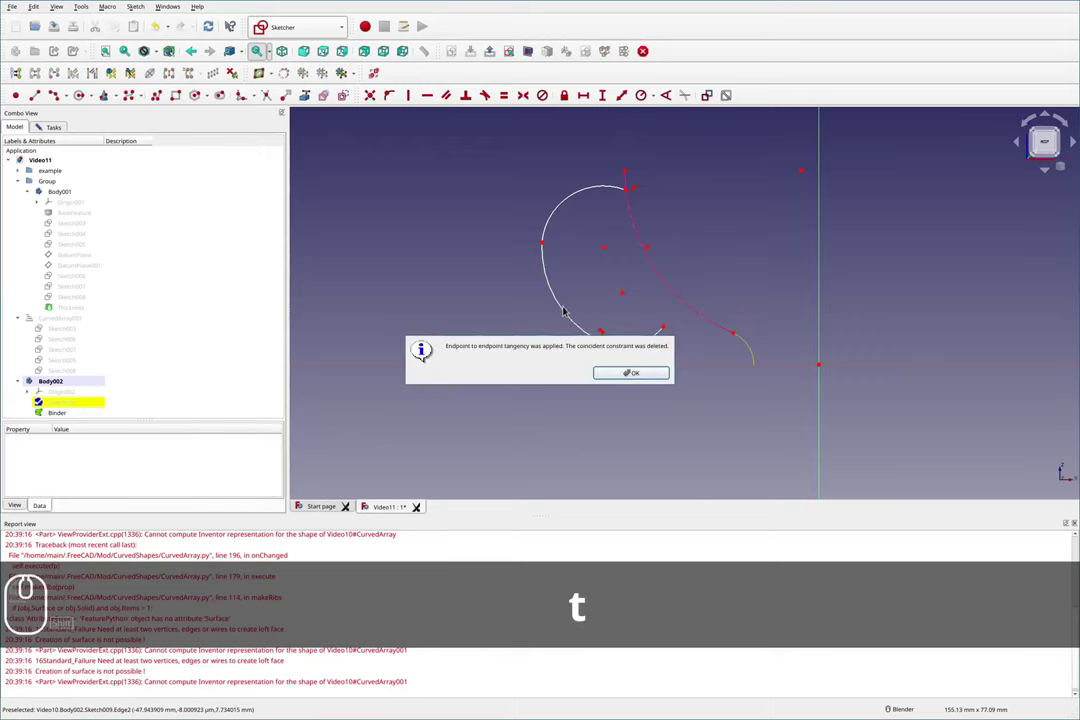
left_click(630, 373)
left_click(545, 255)
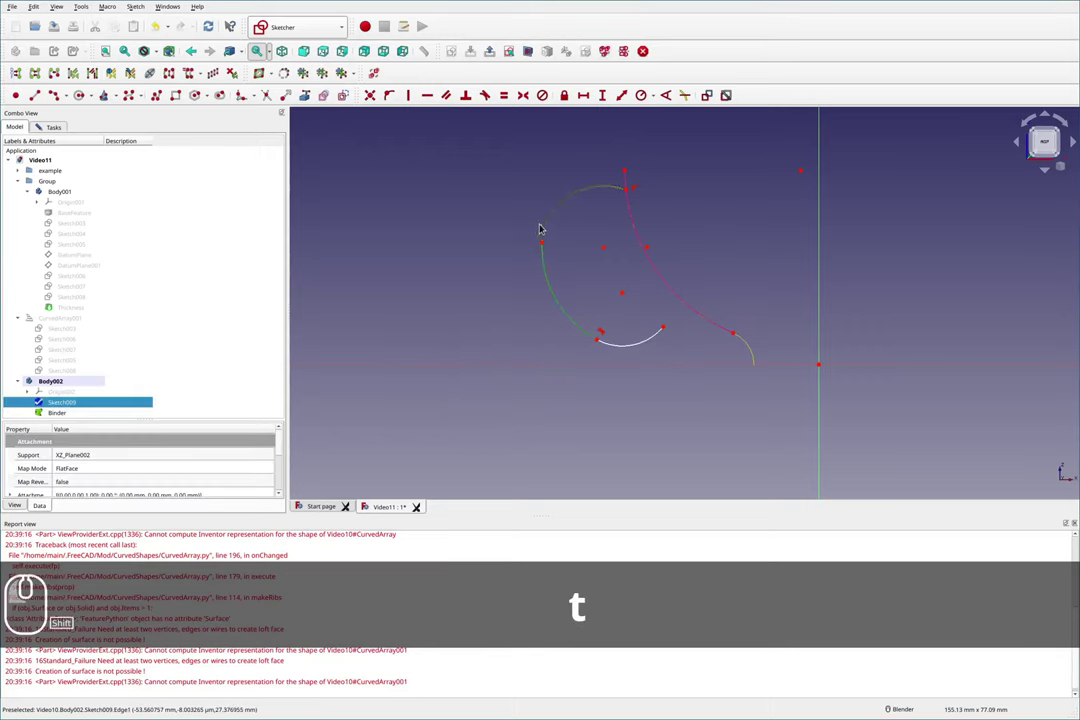
key("t")
left_click(631, 373)
mouse_move(663, 331)
left_mouse_down()
mouse_move(693, 341)
mouse_move(651, 362)
mouse_move(632, 342)
mouse_move(665, 341)
mouse_move(650, 337)
left_mouse_up()
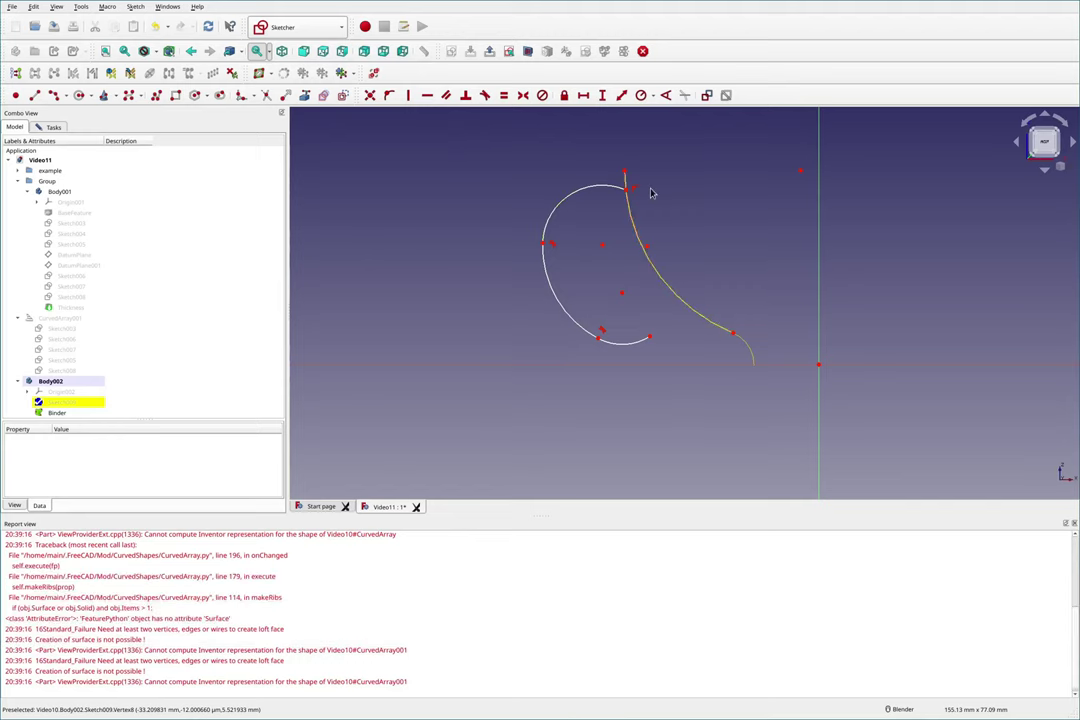
Step: Try to constrain the top arc perpendicular to the linked bowl curve
left_click(601, 190)
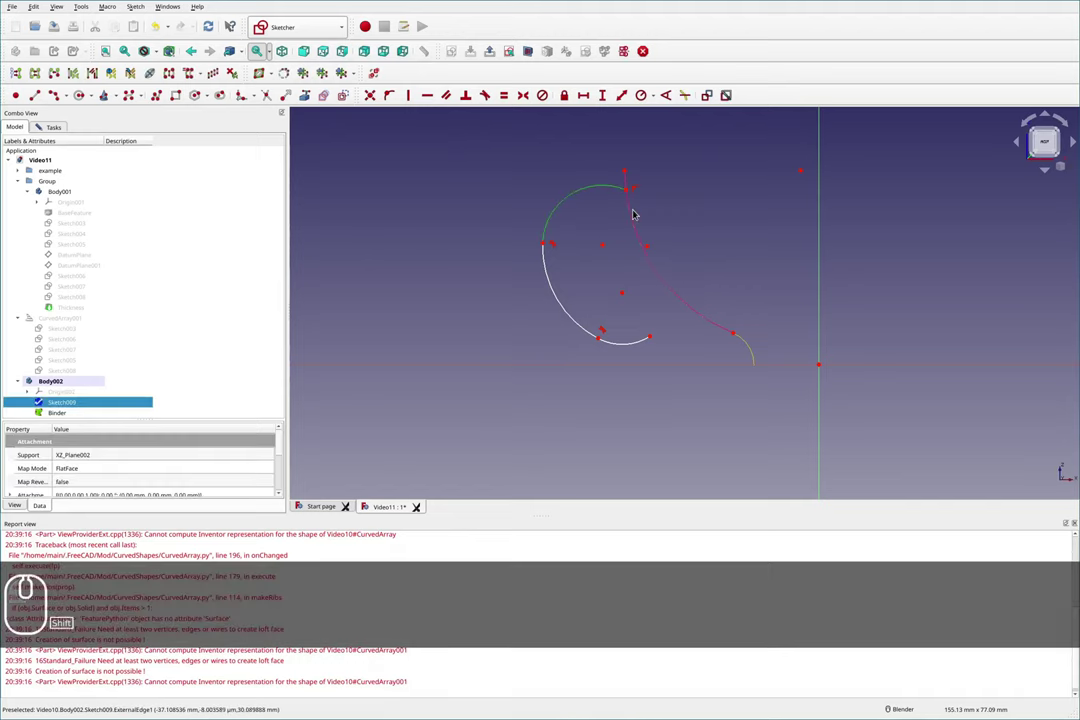
left_click(633, 214)
left_click(630, 214, "shift")
left_click(608, 187, "shift")
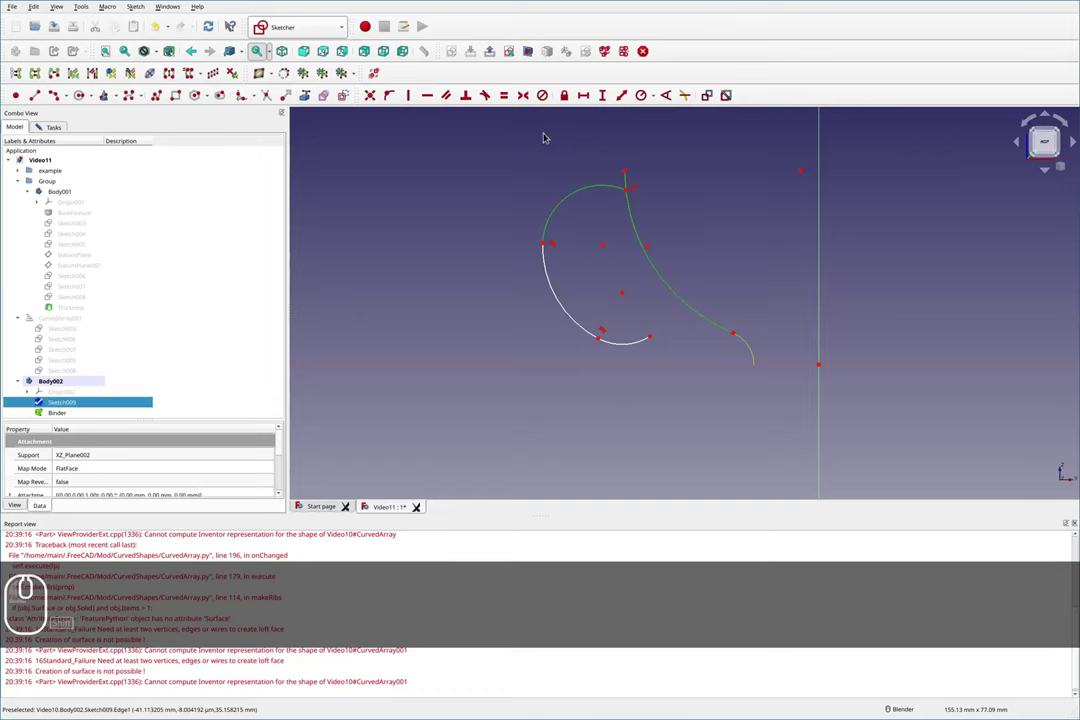
left_click(465, 97)
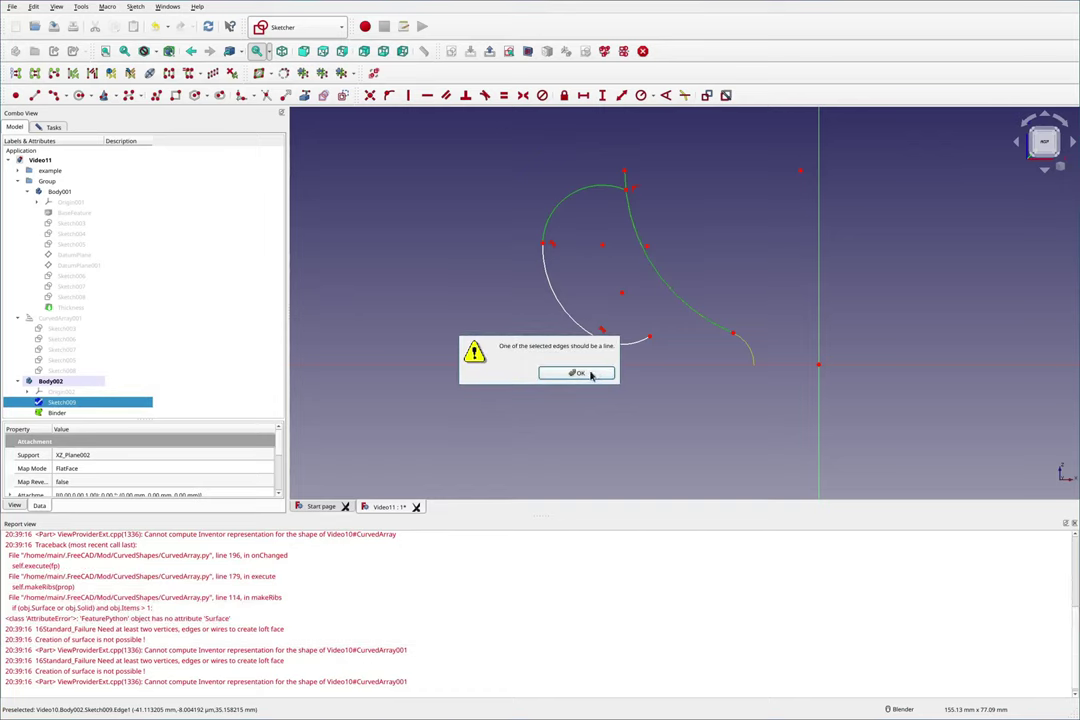
left_click(578, 373)
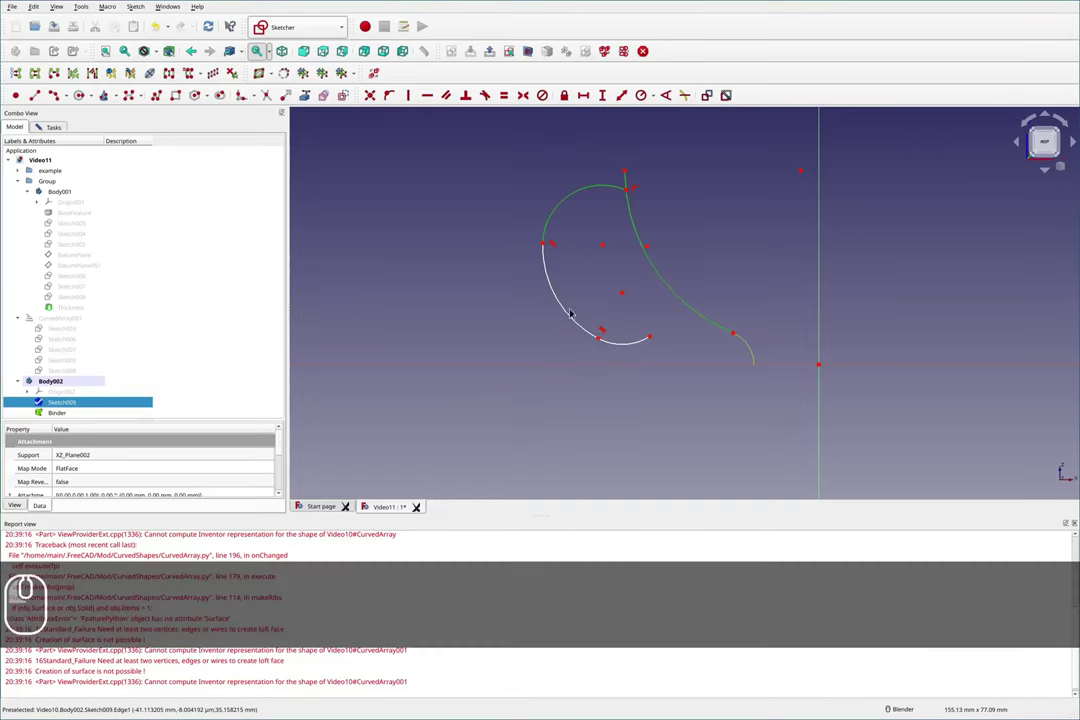
Step: Draw a construction line from the top arc's end on the bowl curve to the linked arc's centre point
left_click(343, 96)
left_click(34, 95)
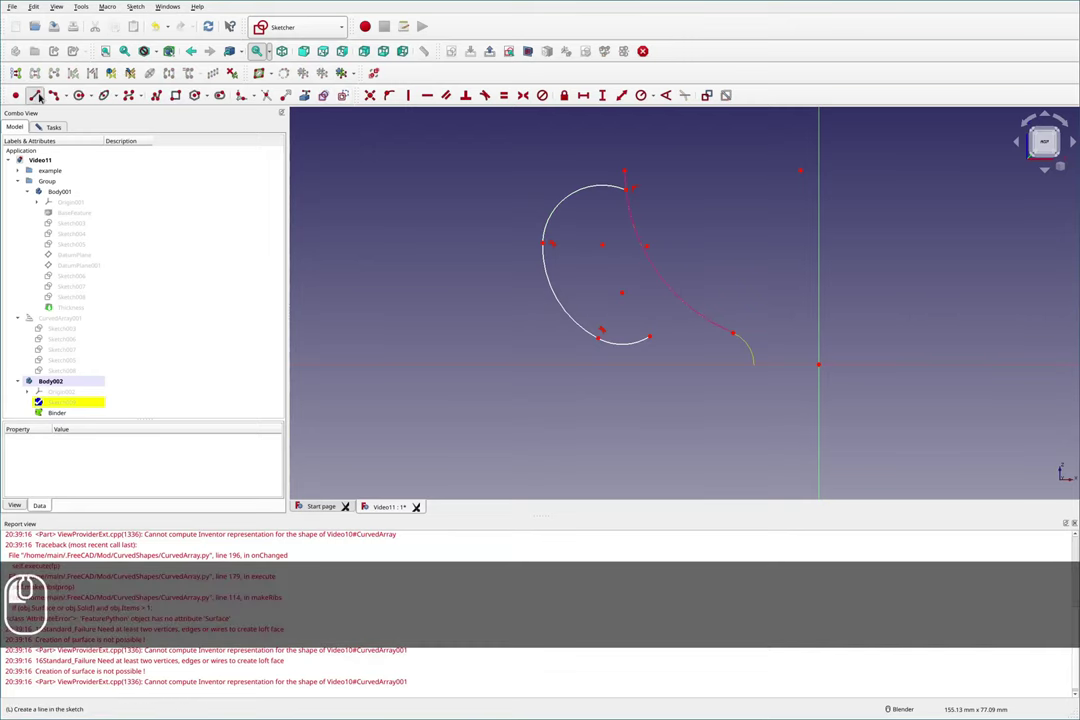
left_click(625, 187)
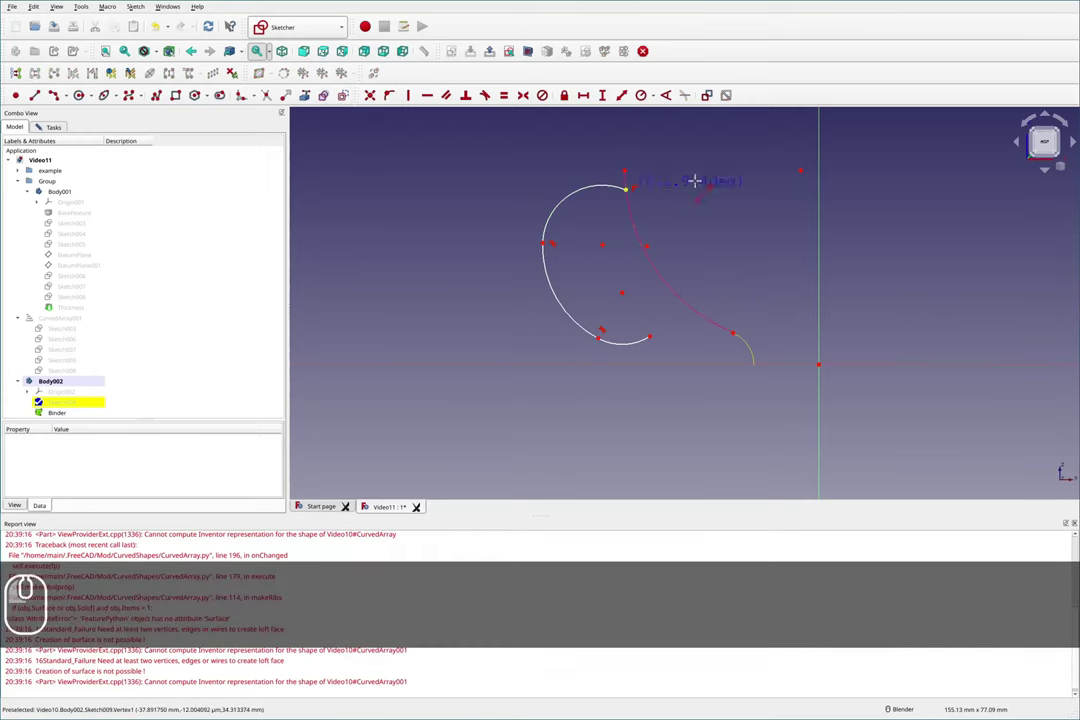
left_click(800, 170)
key("Escape")
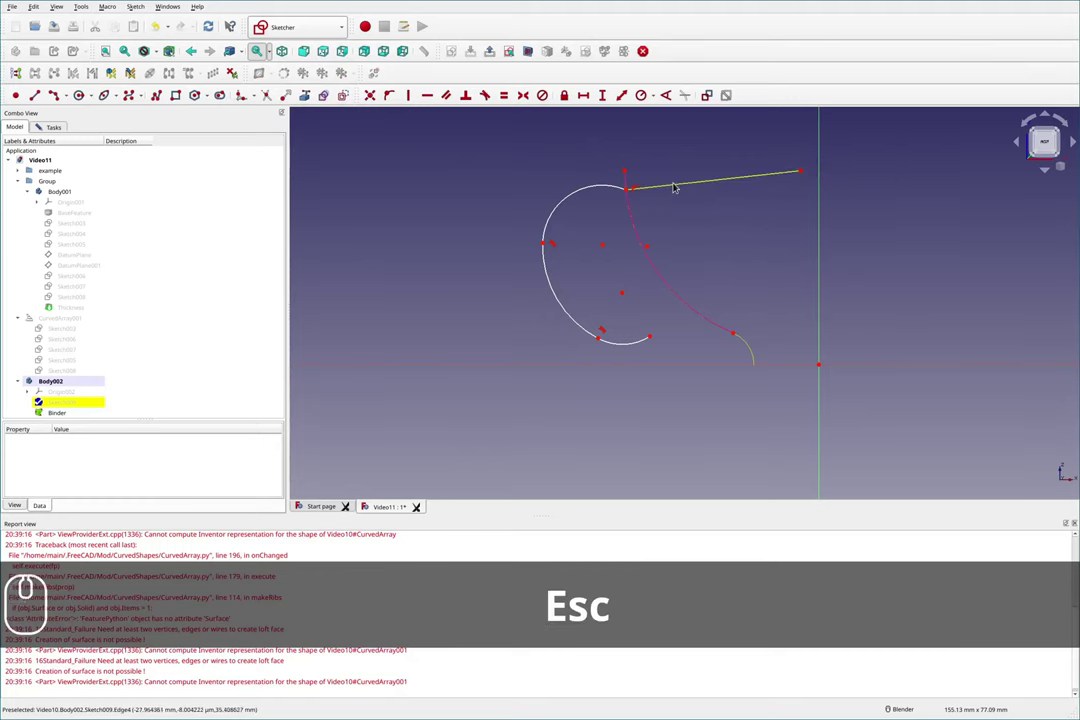
Step: Make the construction line tangent to the top arc and move their shared joint back down along the linked curve
left_click(675, 185)
left_click(616, 187)
key("t")
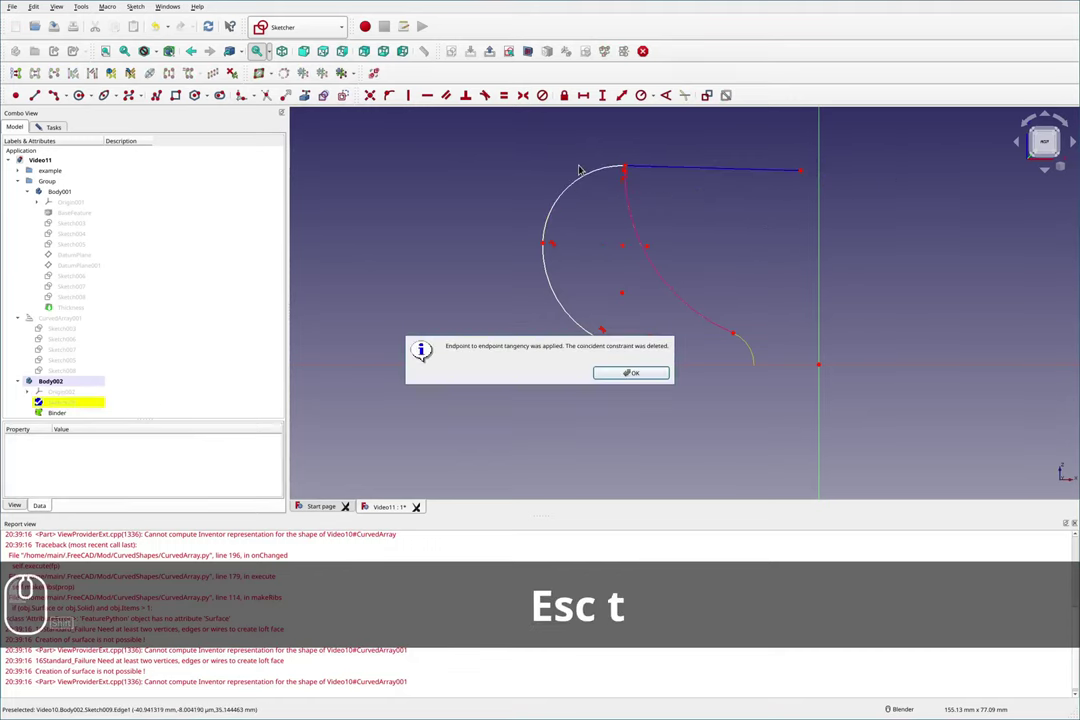
left_click(652, 372)
left_click_drag(613, 172, 627, 204)
scroll(630, 197, "up", 4)
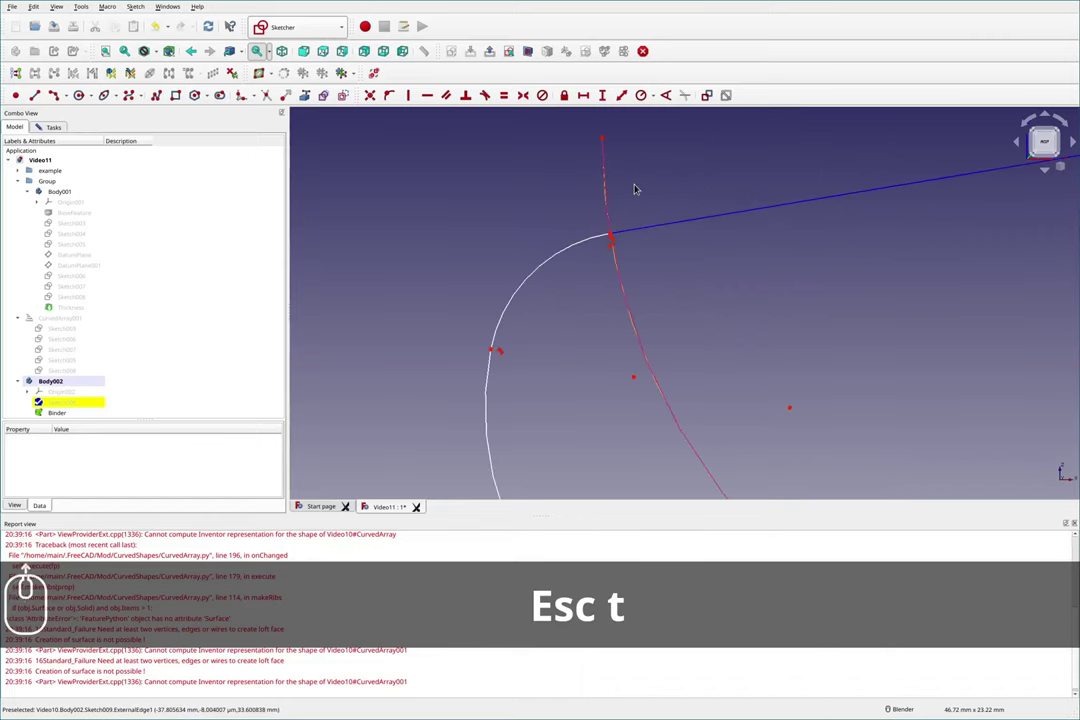
key("F2")
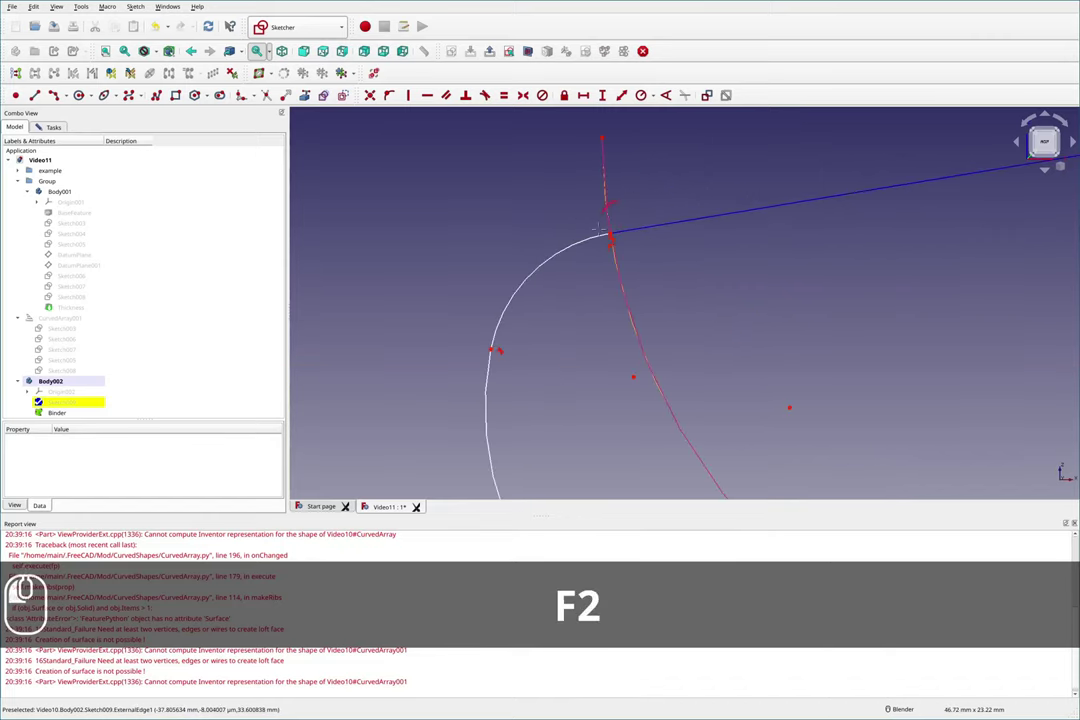
key("F2")
key("shift+F2")
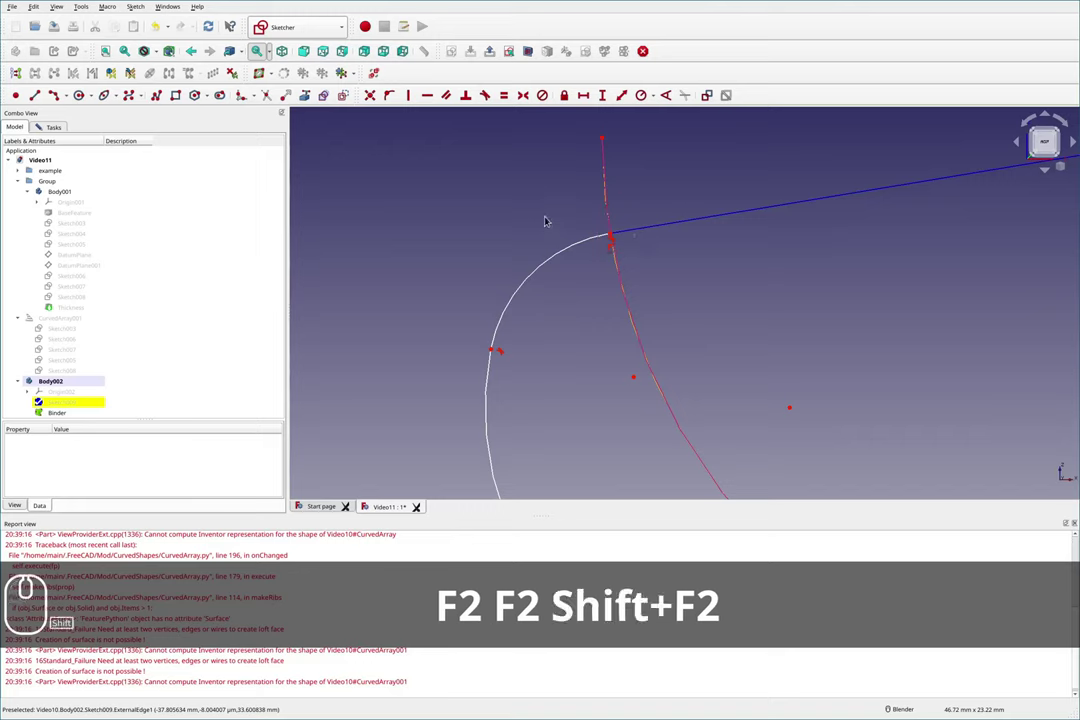
scroll(557, 198, "down", 4)
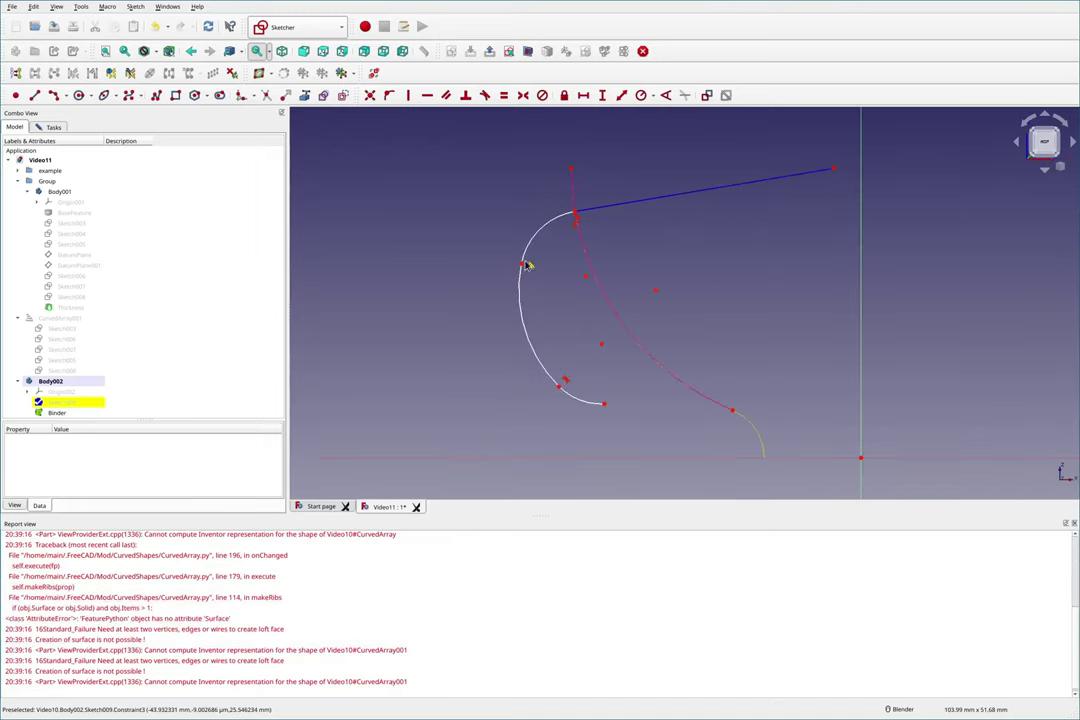
Step: Constrain the vertical distance between the linked curve's upper end and the top arc's joint to 5.5 mm
left_click(573, 174)
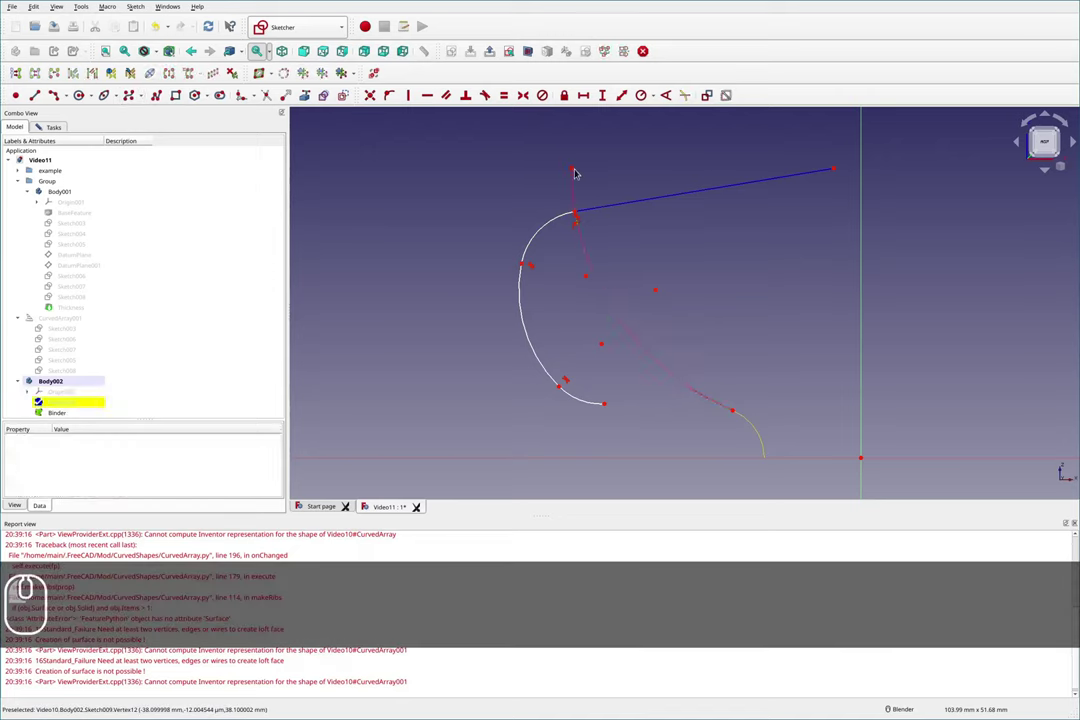
left_click(573, 172, "shift")
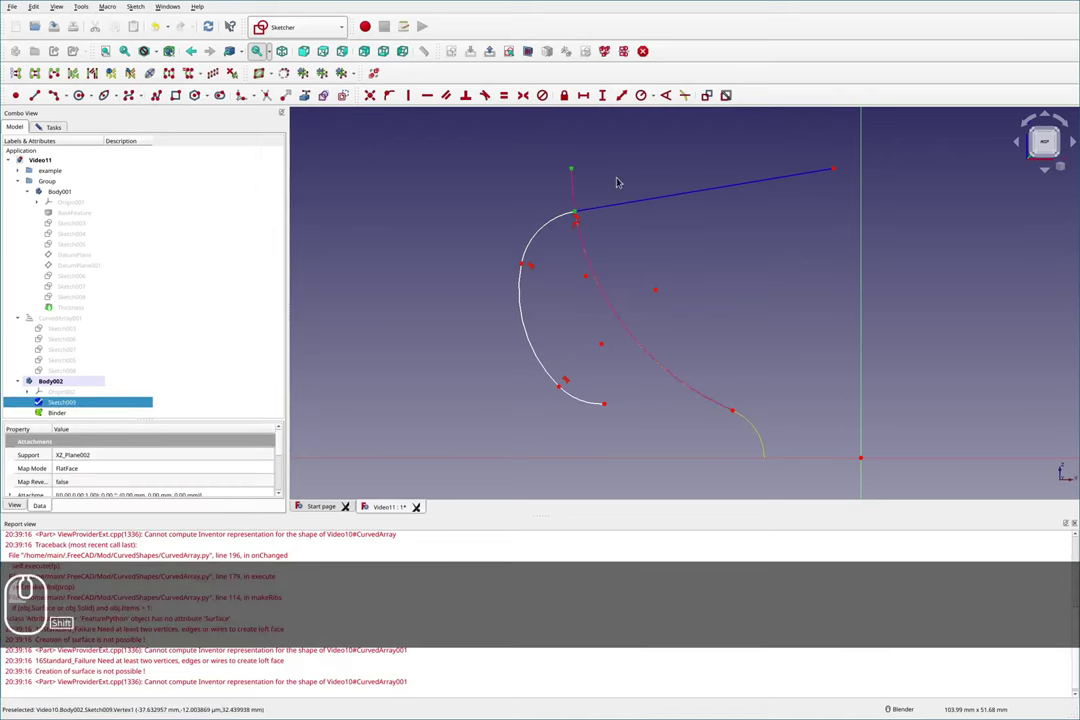
key("v")
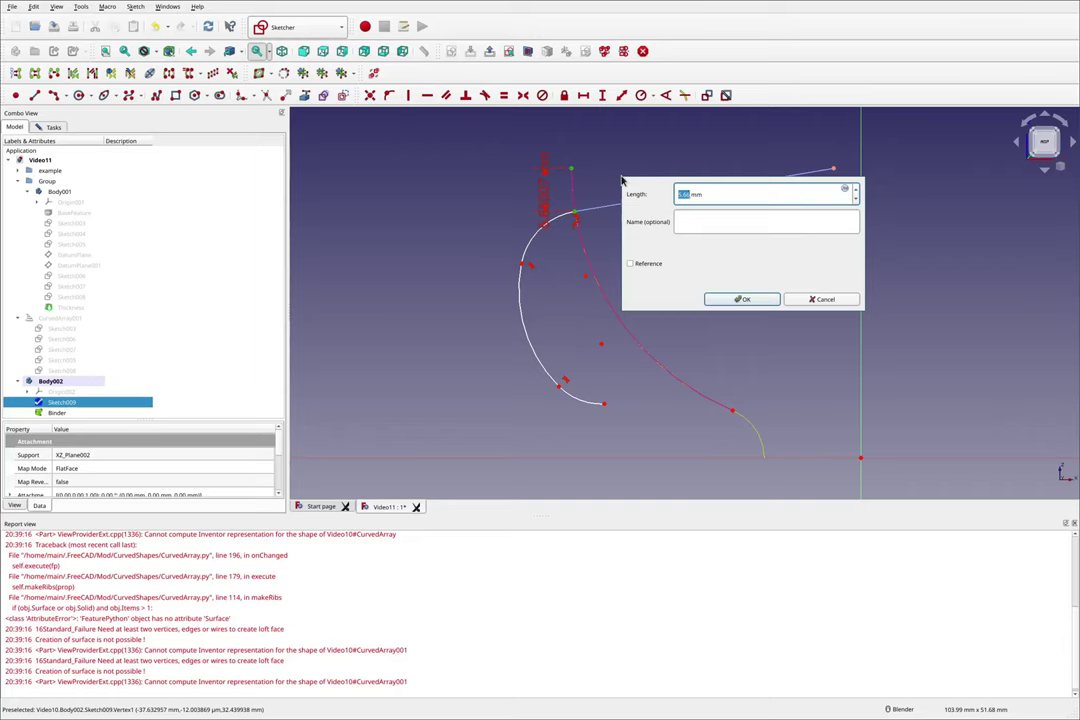
type("5.5")
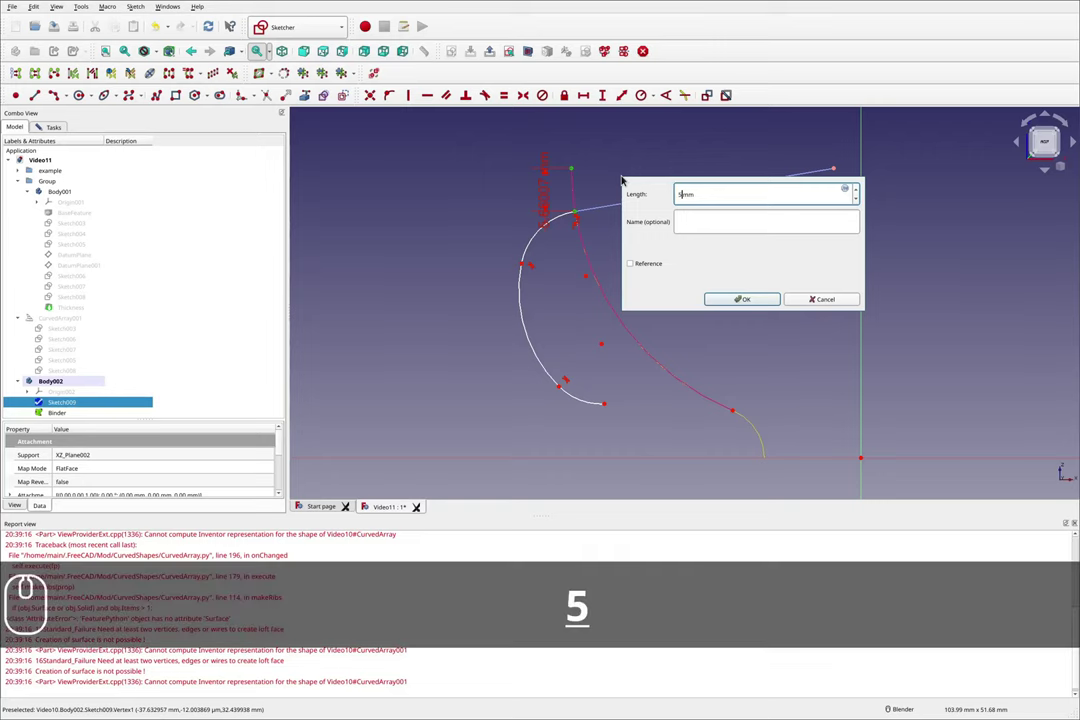
key("Return")
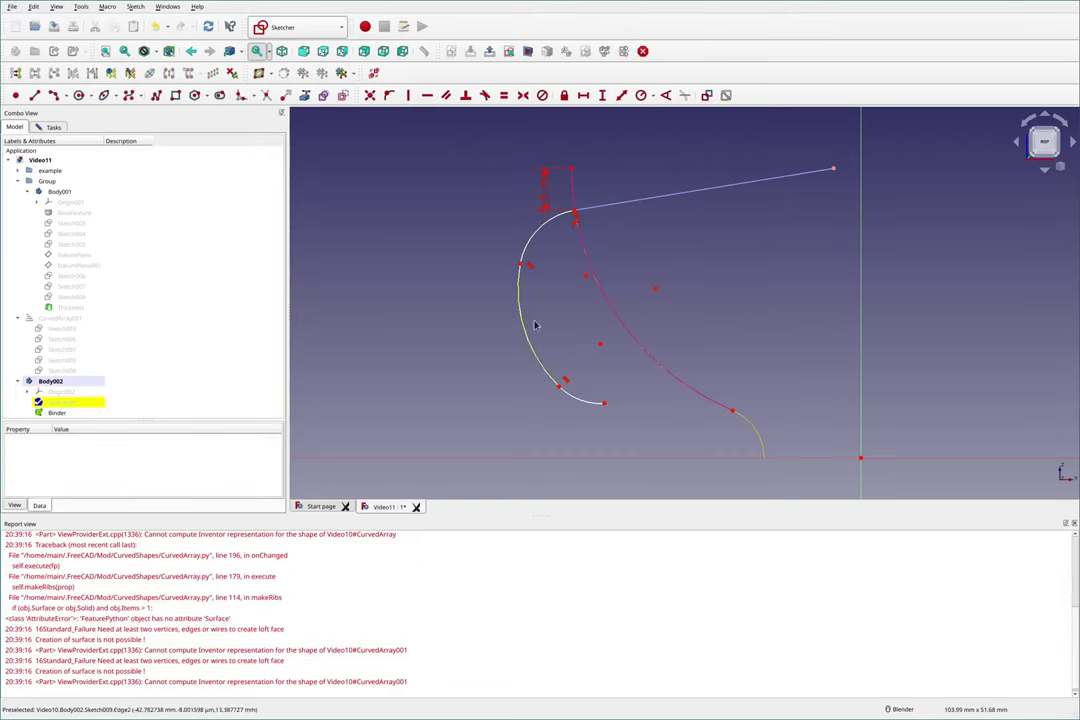
Step: Reshape the arc chain into a larger handle loop by moving its joints outward and its free lower end toward the bowl curve
left_click_drag(521, 270, 467, 343)
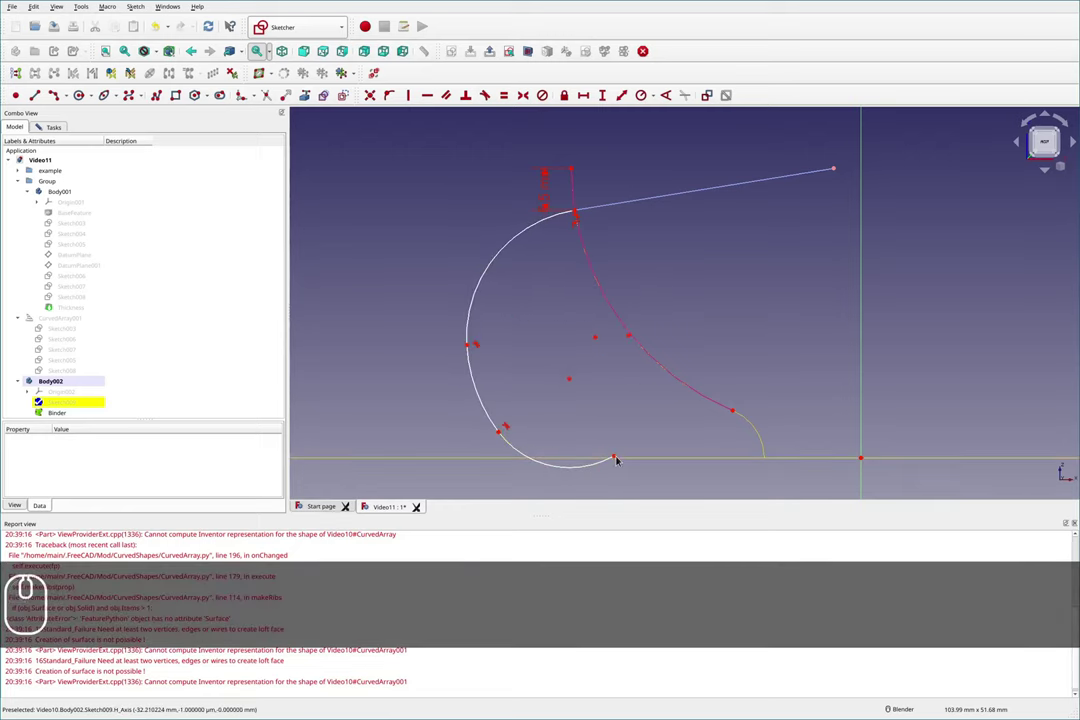
left_click_drag(614, 460, 661, 442)
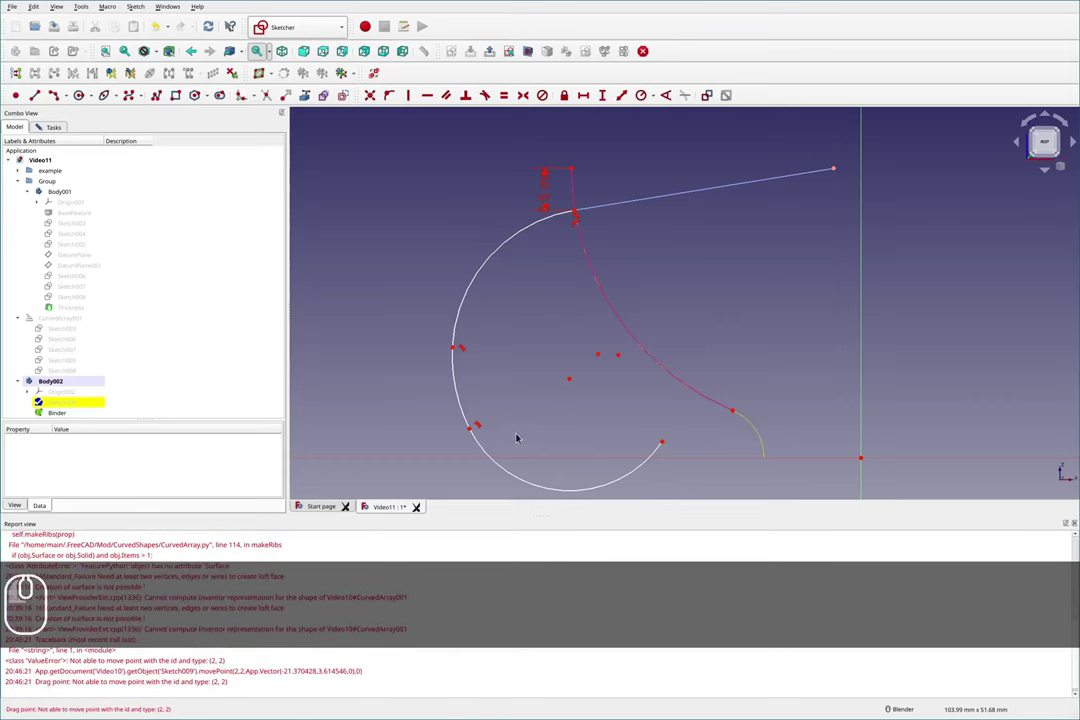
left_click_drag(474, 435, 530, 452)
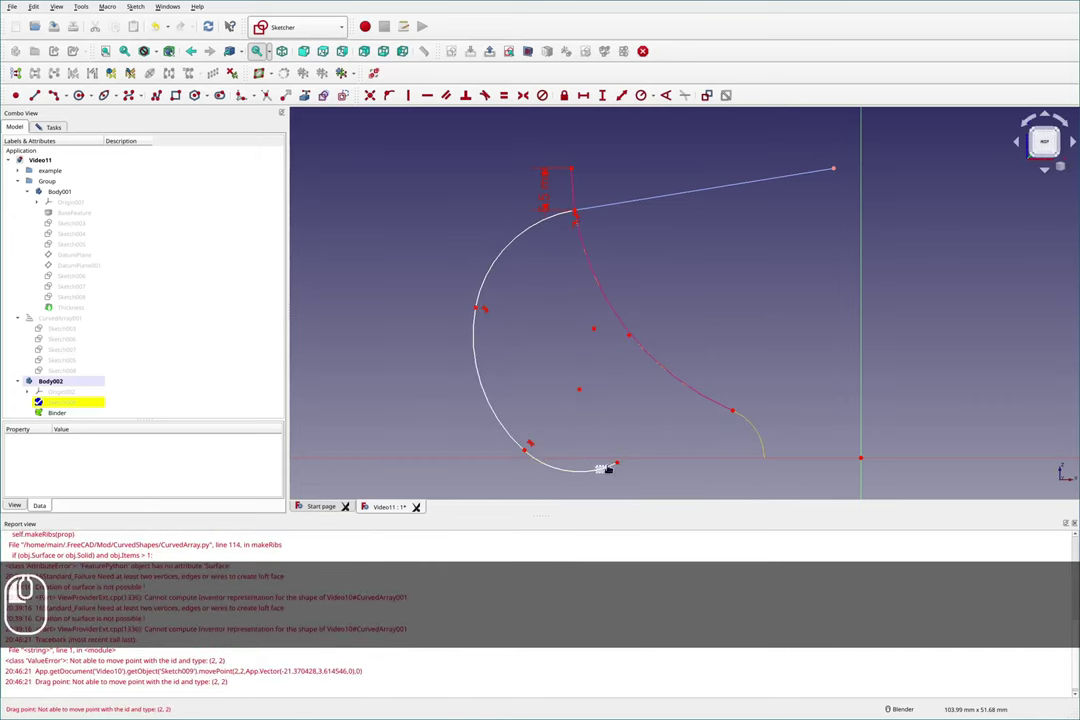
left_click_drag(621, 463, 713, 427)
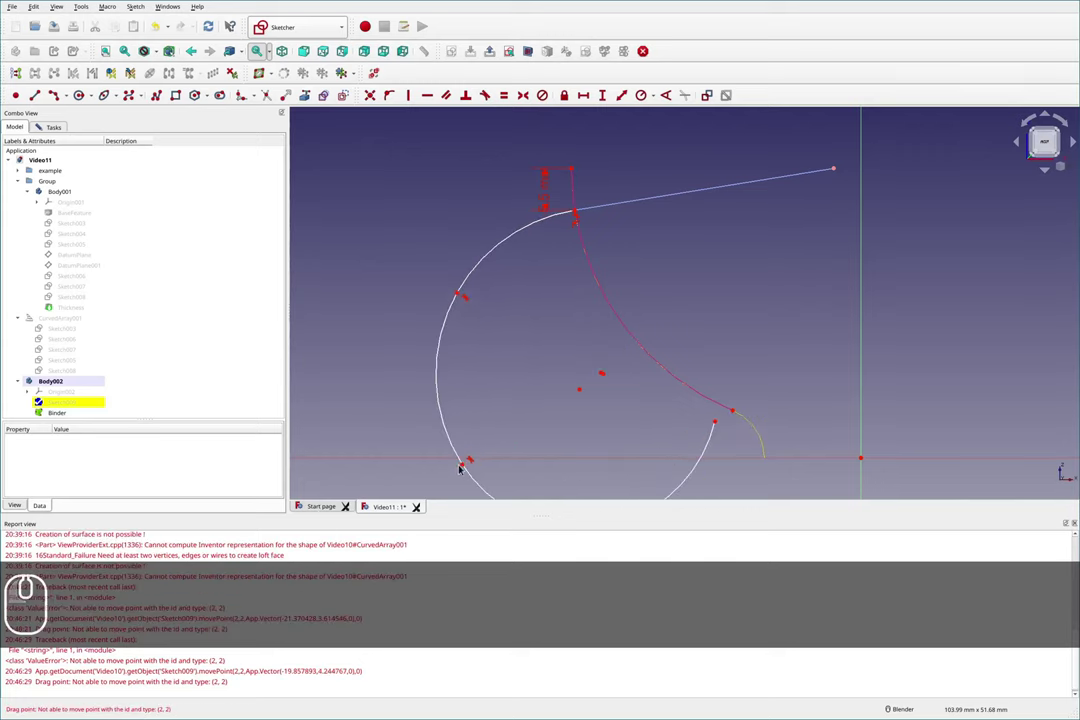
mouse_move(475, 470)
left_mouse_down()
mouse_move(555, 453)
mouse_move(533, 452)
left_mouse_up()
left_click_drag(622, 462, 697, 421)
Step: Lock the lowest arc's free end with horizontal and vertical distances from the origin, and delete both constraints
left_click(690, 421)
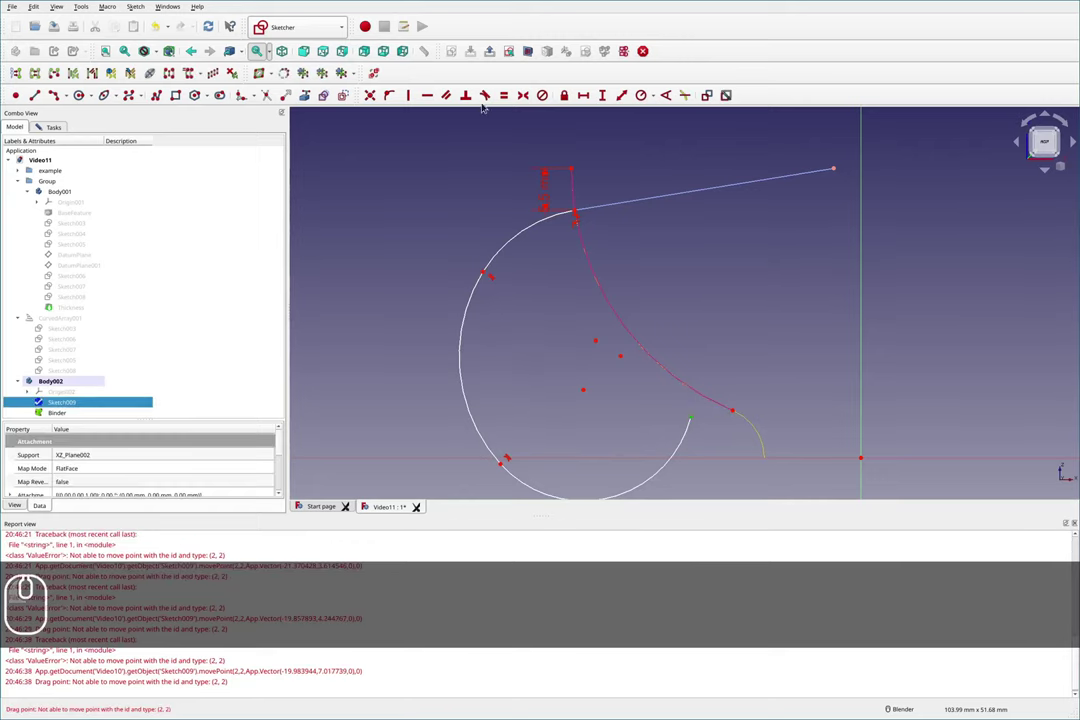
left_click(602, 95)
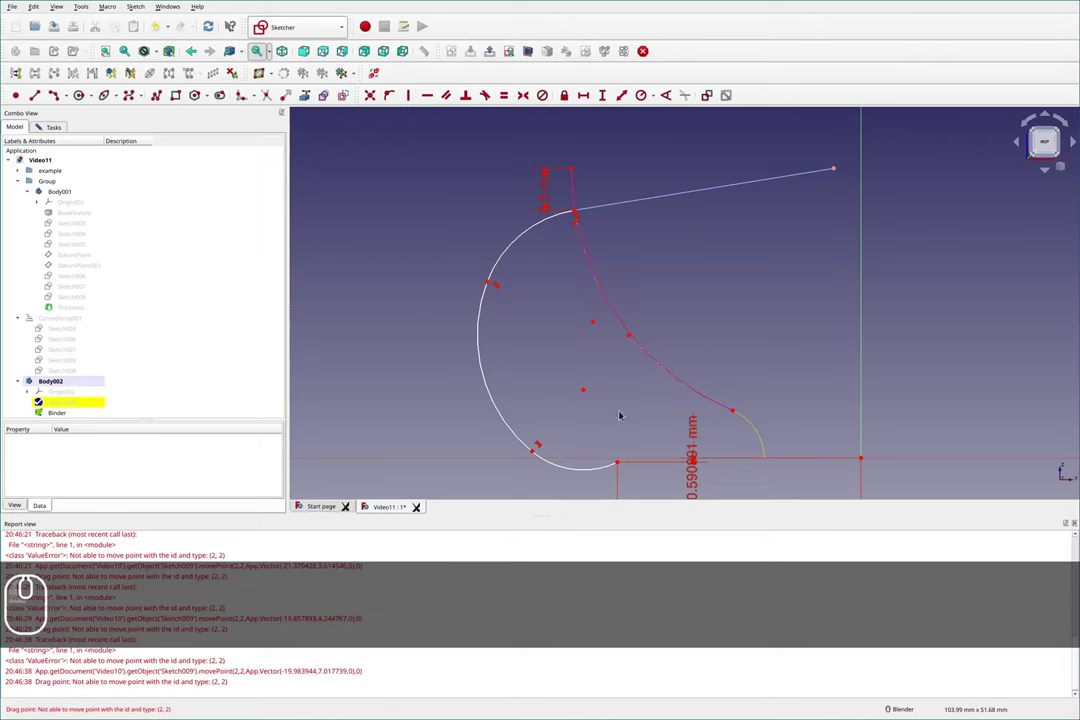
key("l")
key("h")
scroll(692, 415, "down", 4)
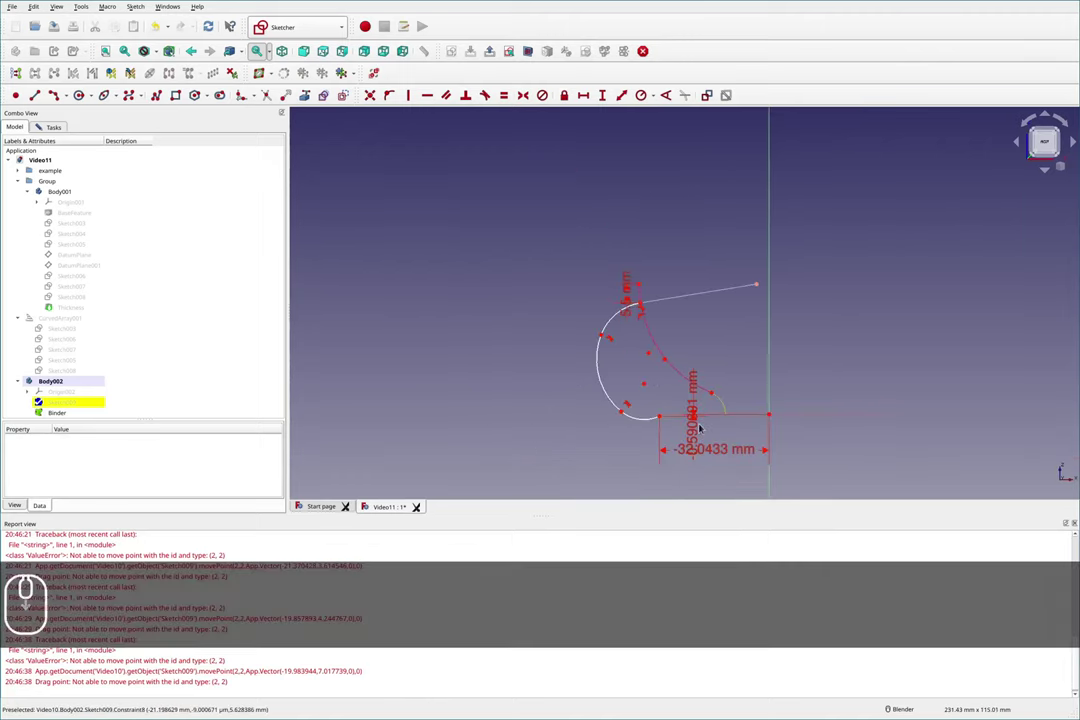
left_click(690, 449)
key("Delete")
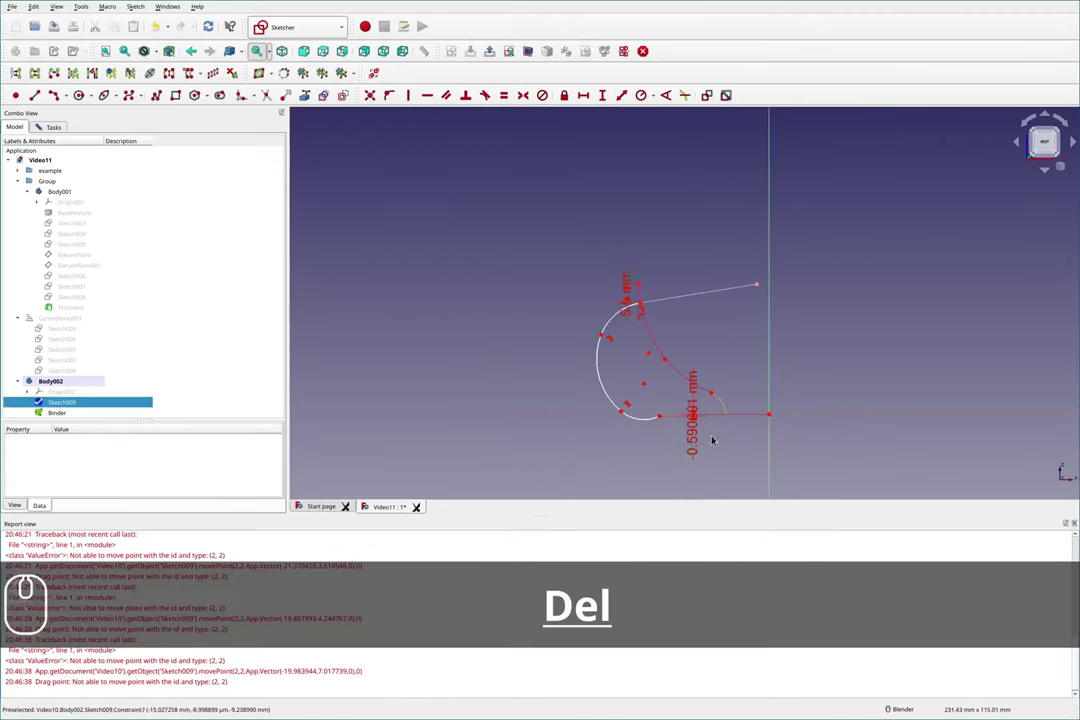
left_click(691, 420)
key("Delete")
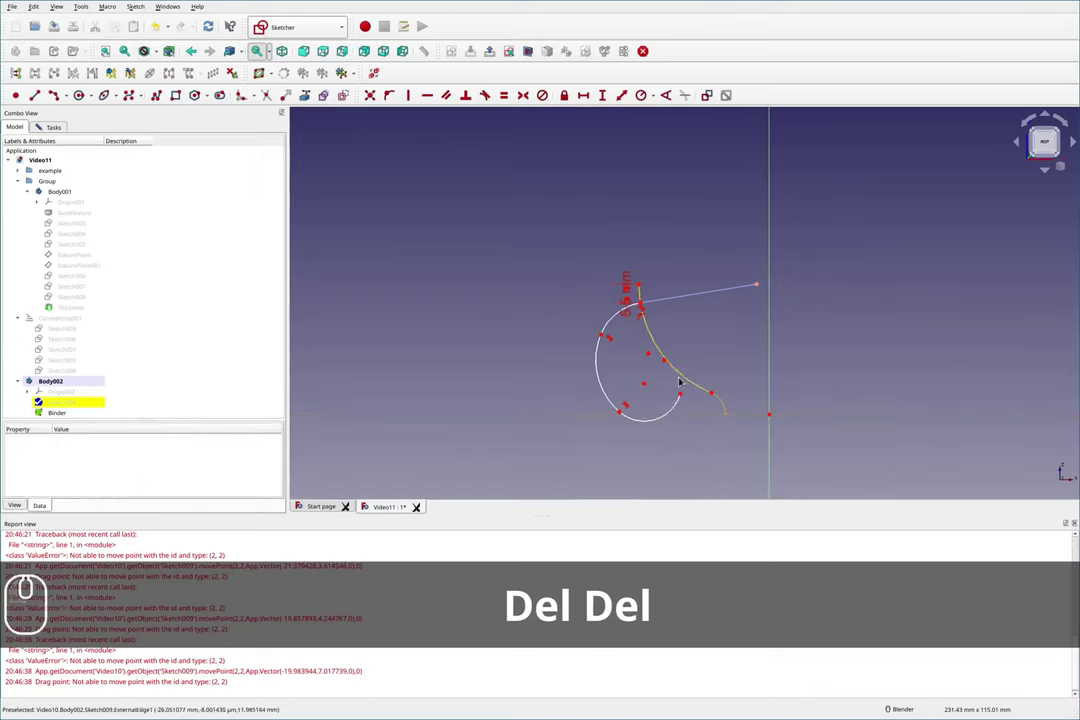
Step: Make the lowest arc's free end coincident with the linked bowl curve's lower end
left_click(680, 397)
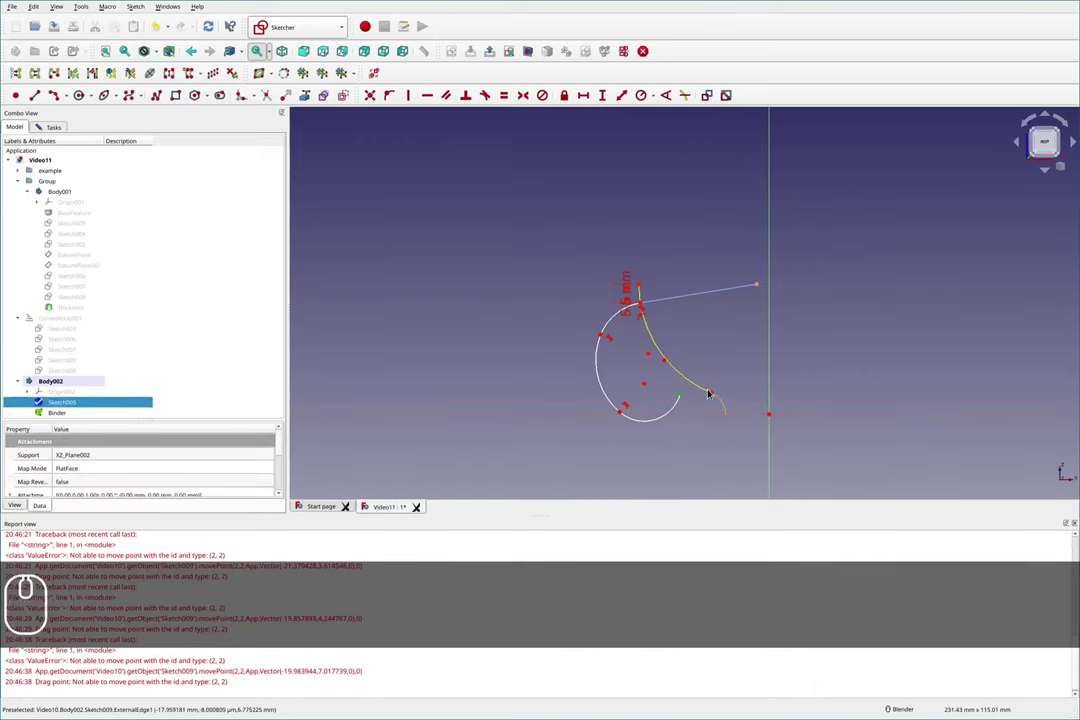
left_click(713, 397, "ctrl")
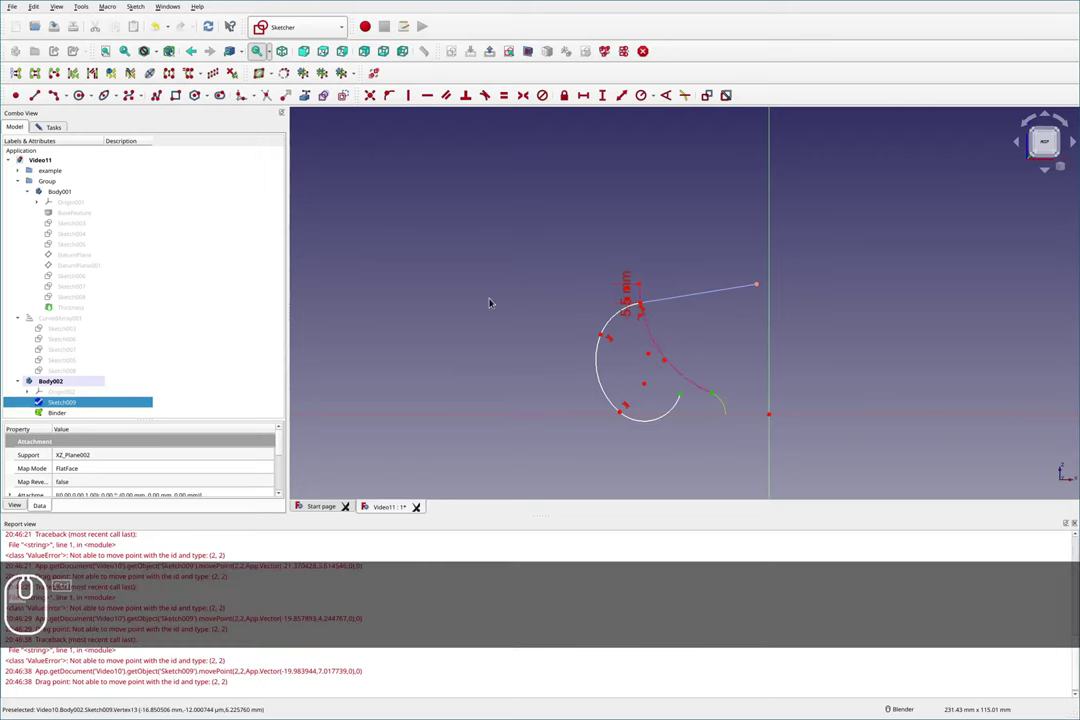
key("c")
scroll(645, 345, "up", 2)
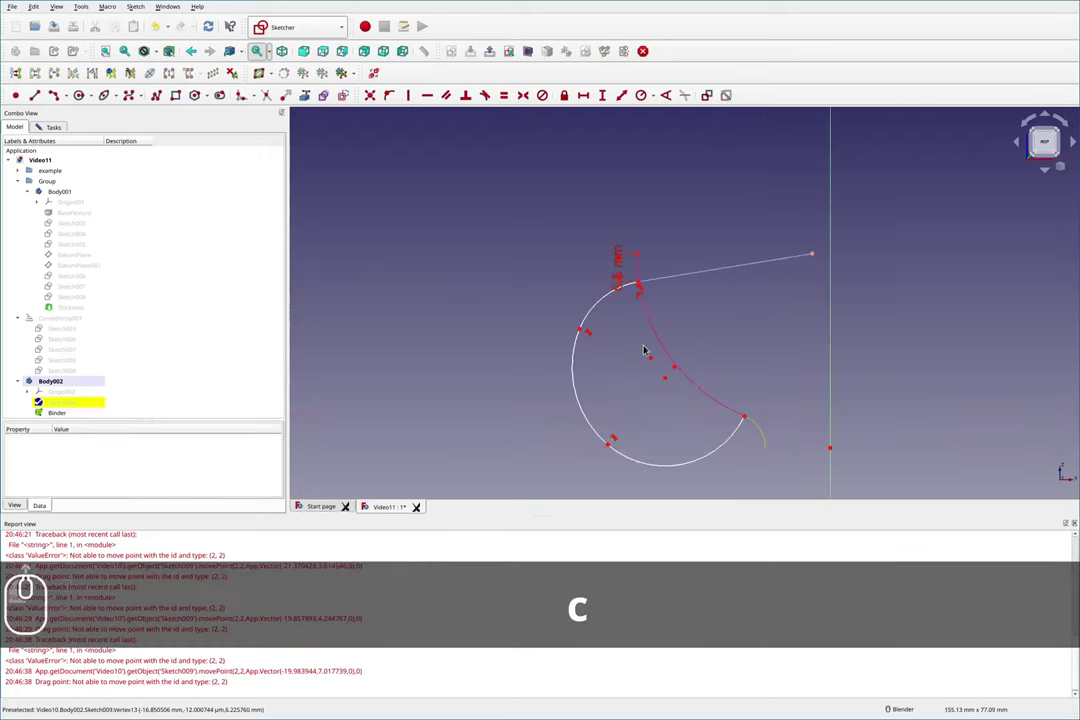
Step: Move the handle arcs' two joints outward and downward along the loop to reshape the profile below the top arc
scroll(574, 333, "up", 1)
scroll(590, 400, "down", 1)
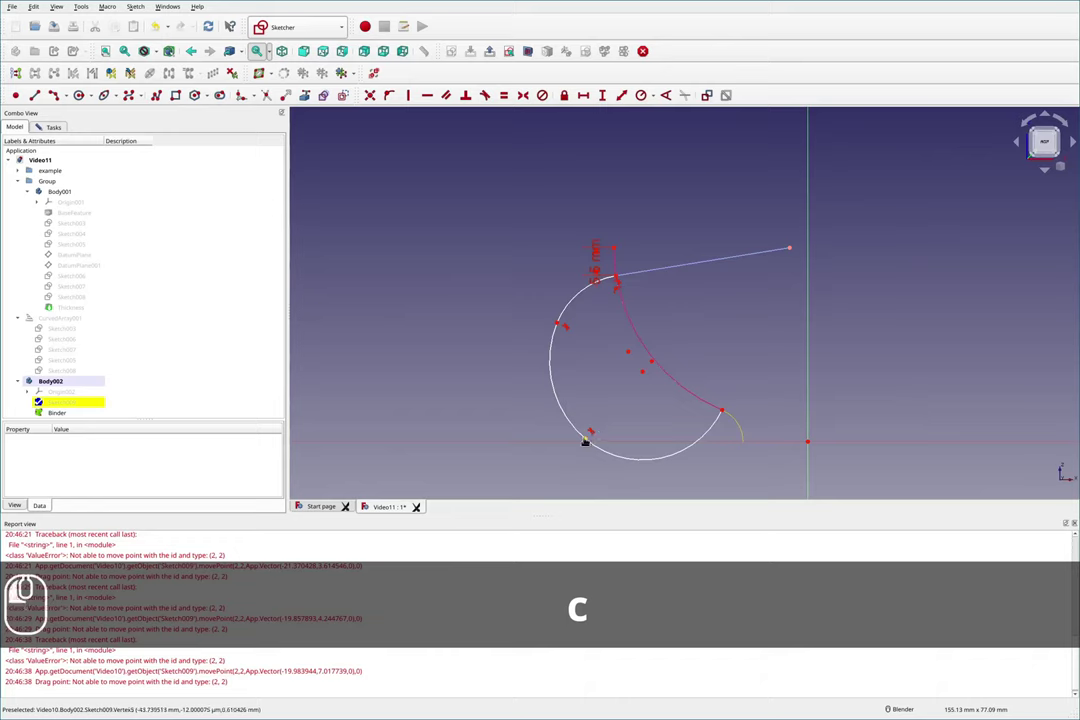
left_click_drag(585, 441, 575, 398)
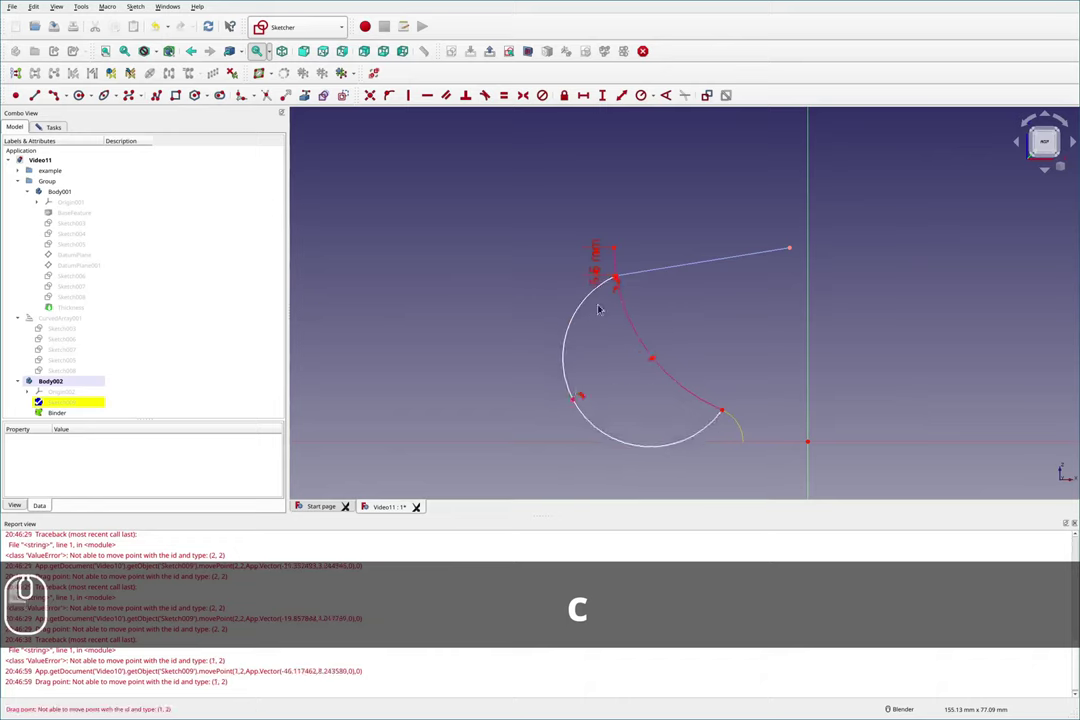
scroll(616, 280, "up", 3)
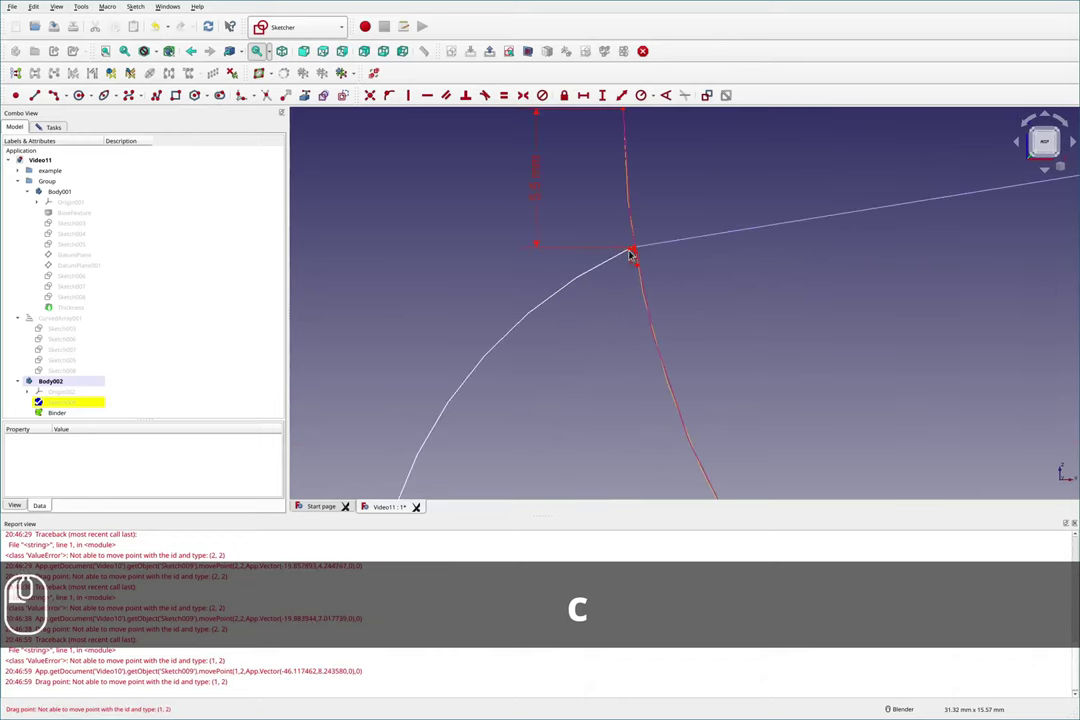
left_click_drag(631, 252, 452, 375)
scroll(453, 265, "down", 3)
mouse_move(451, 287)
left_mouse_down()
mouse_move(401, 297)
mouse_move(428, 320)
mouse_move(453, 391)
mouse_move(463, 387)
left_mouse_up()
Step: Constrain the radius of the handle's top arc to 10 mm
left_click(434, 320)
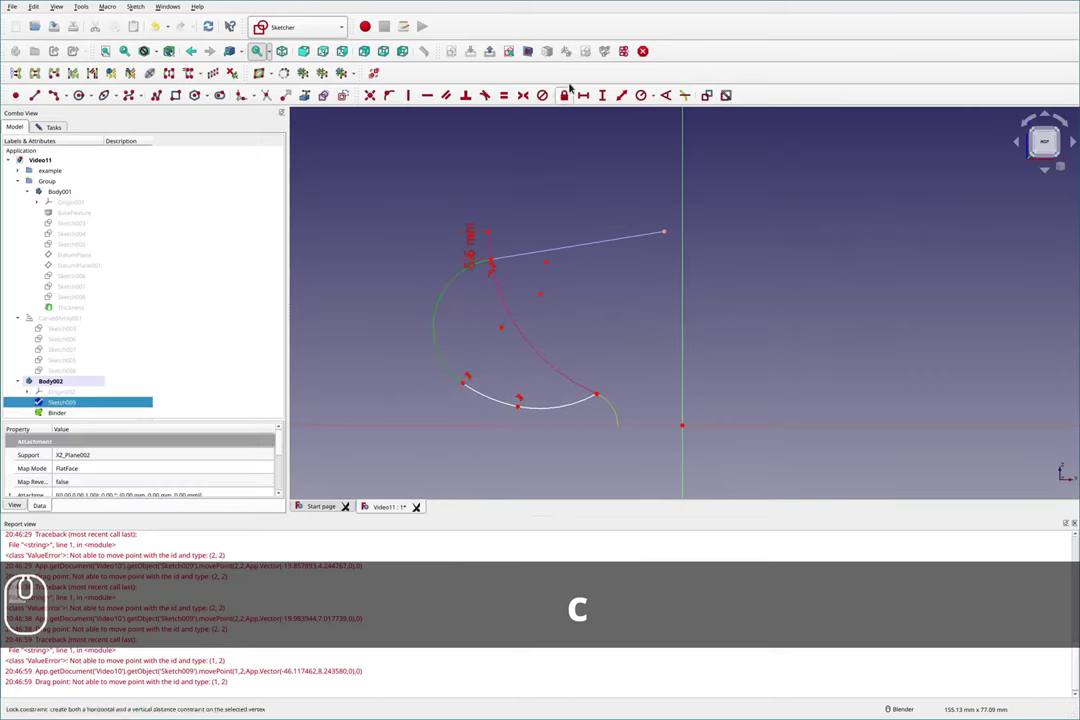
left_click(639, 95)
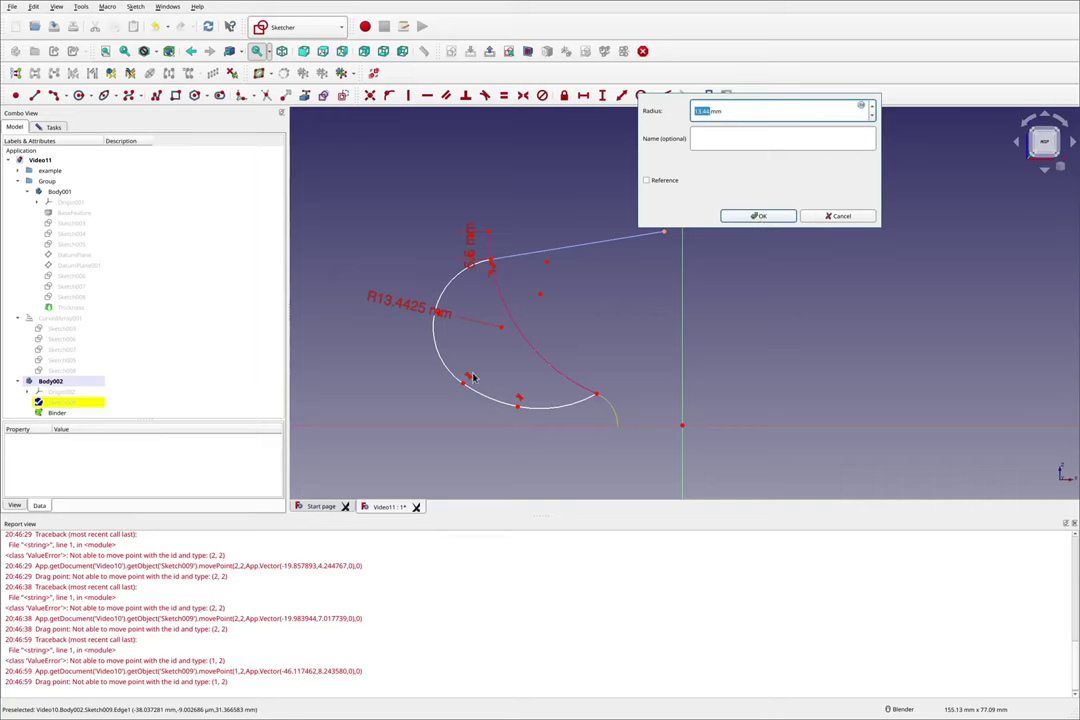
type("10")
key("Return")
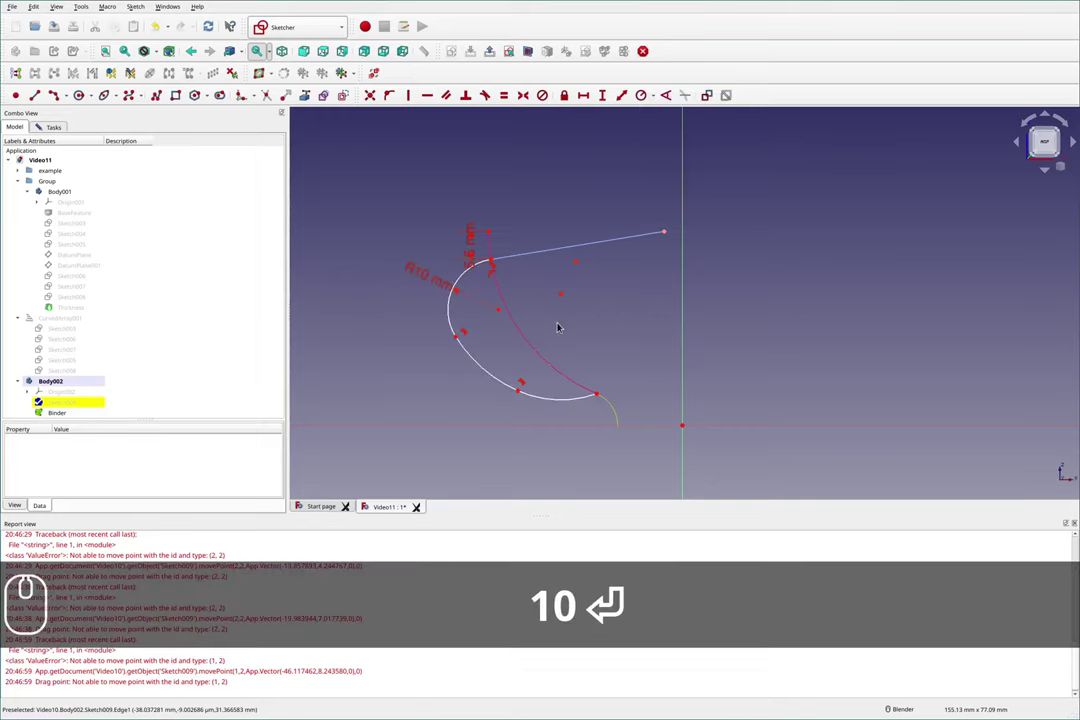
Step: Reposition the joints between the handle arcs to smooth the curve toward the linked bowl curve's lower end
left_click_drag(453, 335, 446, 337)
mouse_move(514, 393)
left_mouse_down()
mouse_move(492, 403)
mouse_move(496, 391)
mouse_move(451, 342)
left_mouse_up()
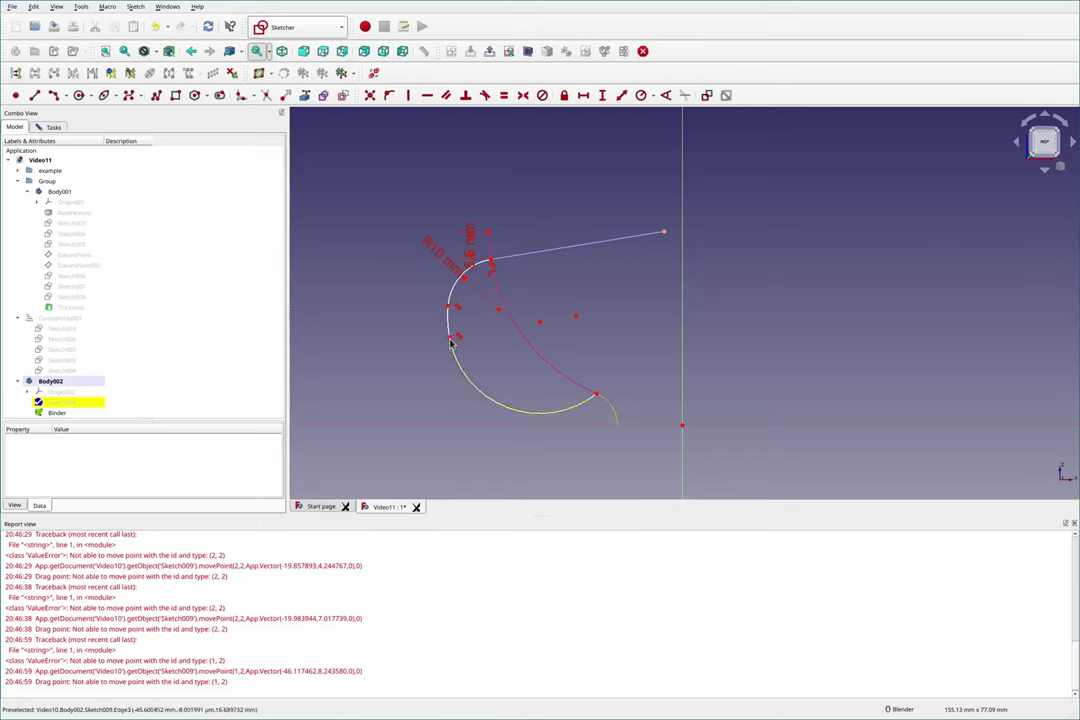
left_click_drag(451, 341, 461, 386)
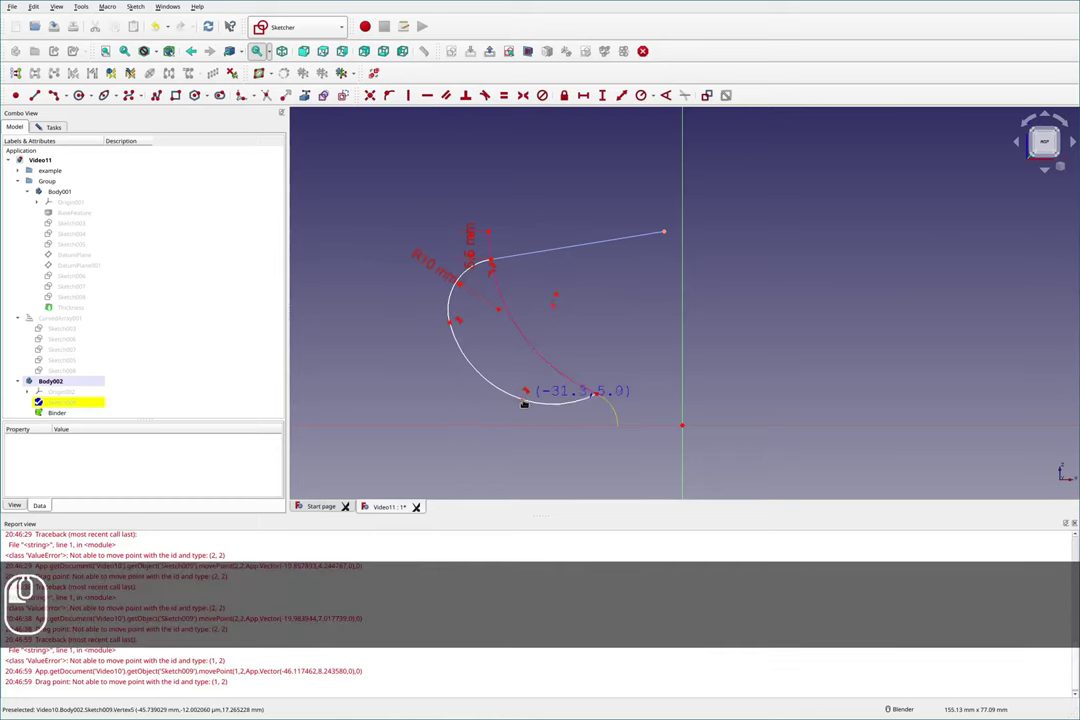
left_click_drag(522, 403, 518, 402)
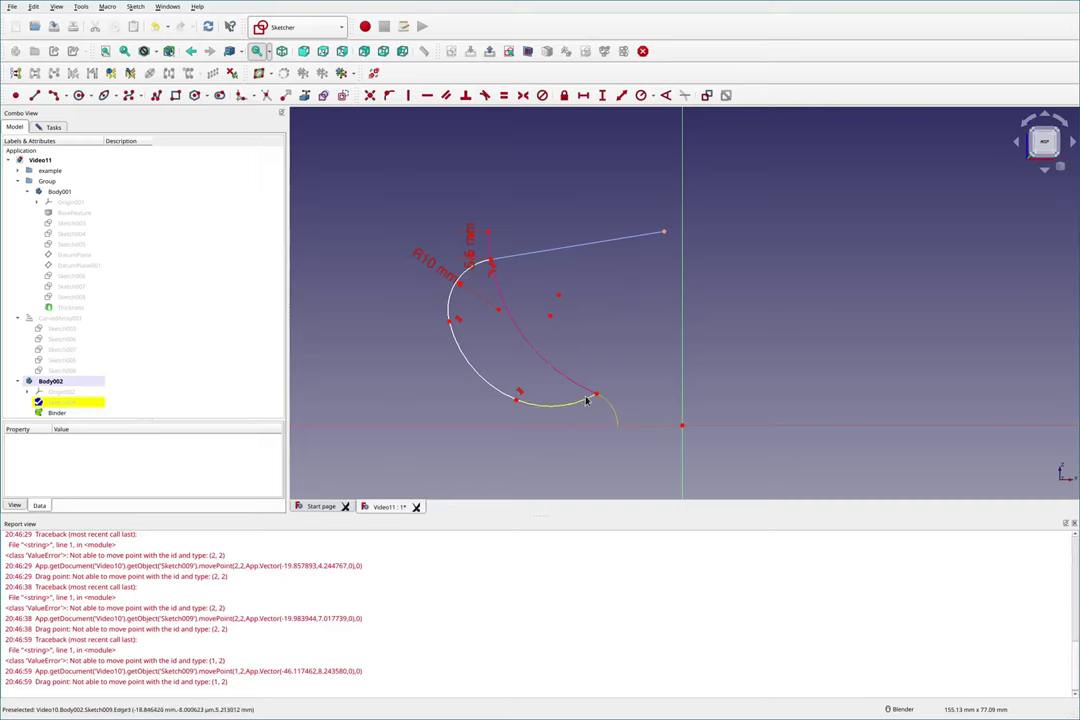
Step: Lock both joints between the handle arcs relative to the origin and close Sketch009
left_click(516, 401)
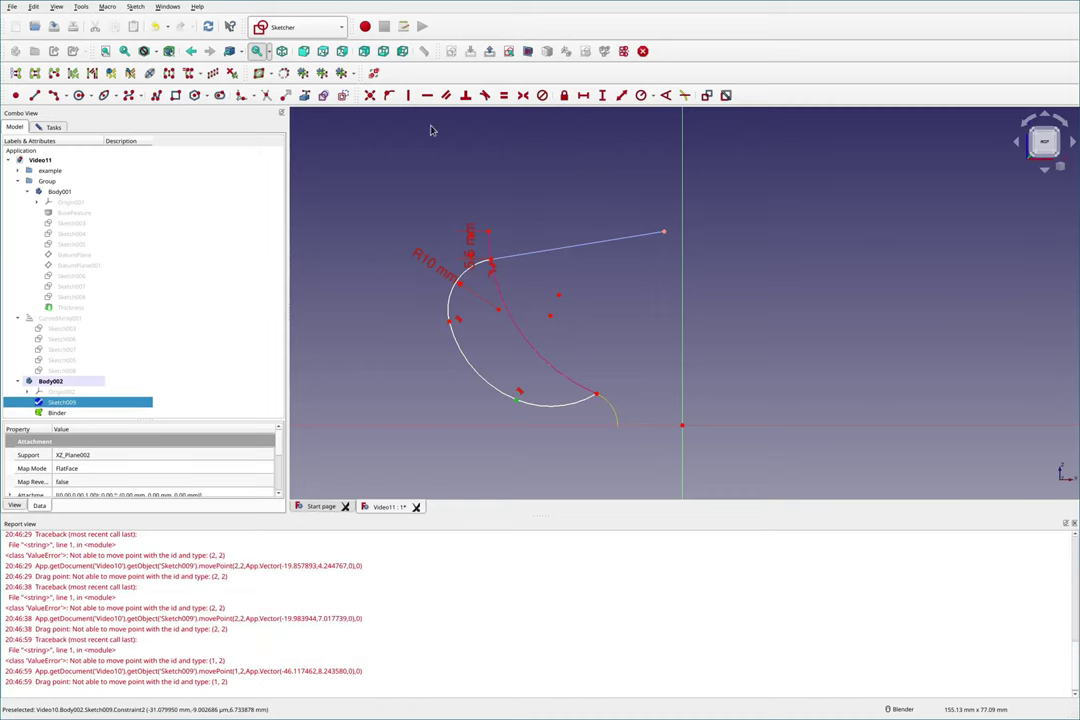
left_click(564, 95)
left_click(451, 323)
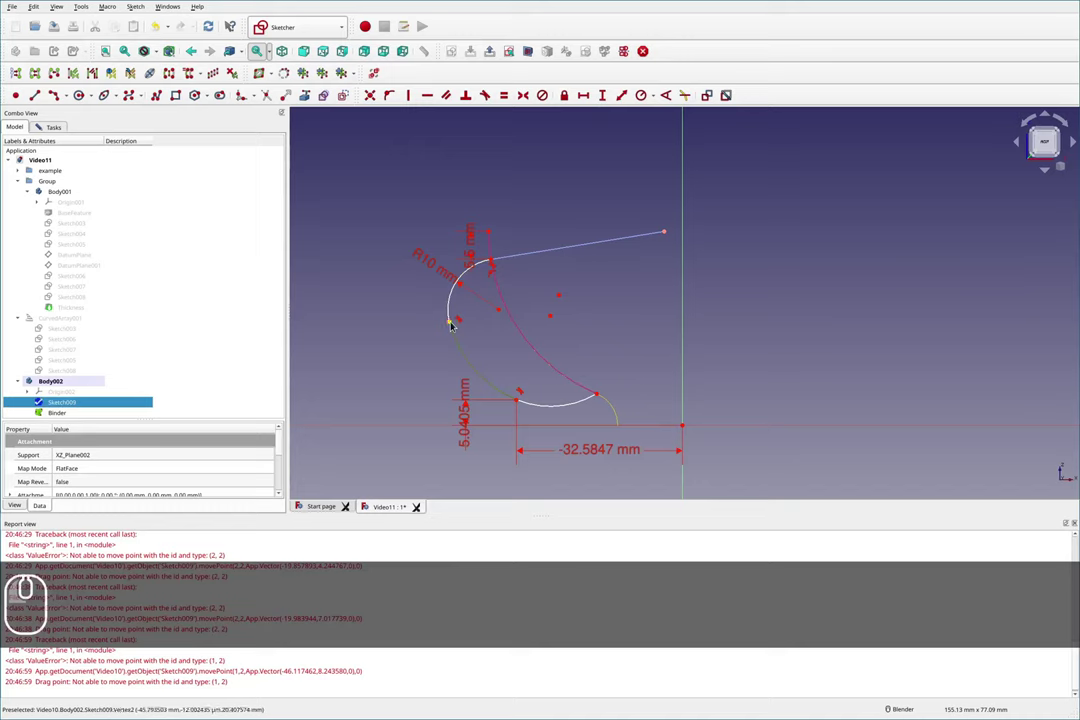
left_click(605, 318)
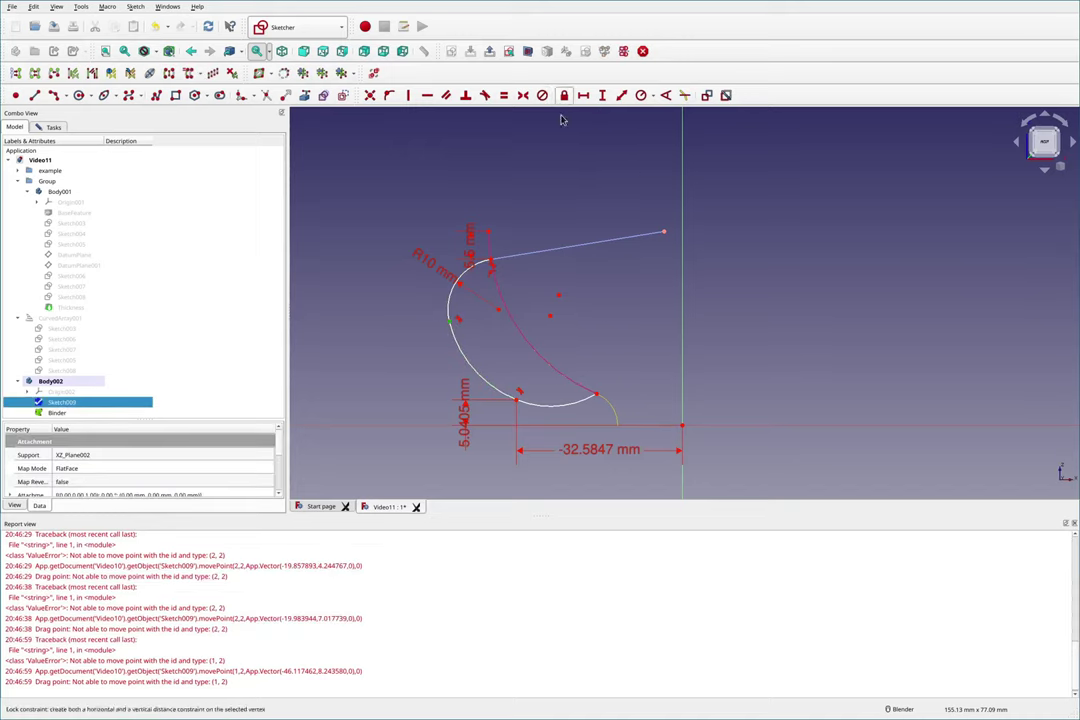
left_click(445, 345)
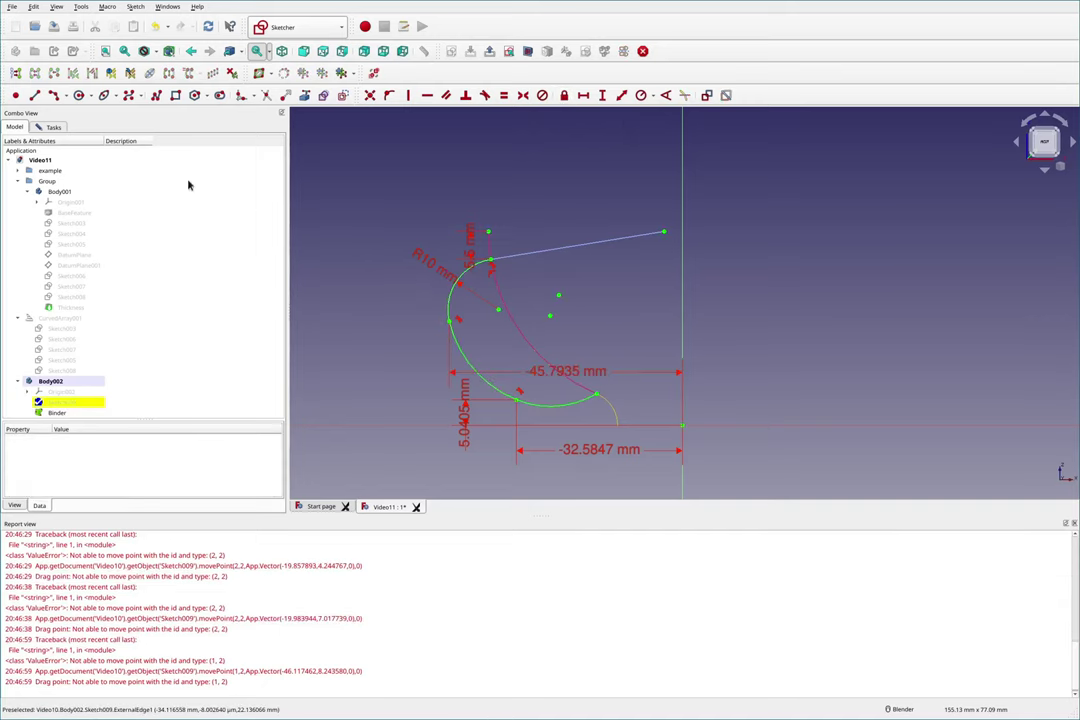
left_click(56, 126)
left_click(138, 153)
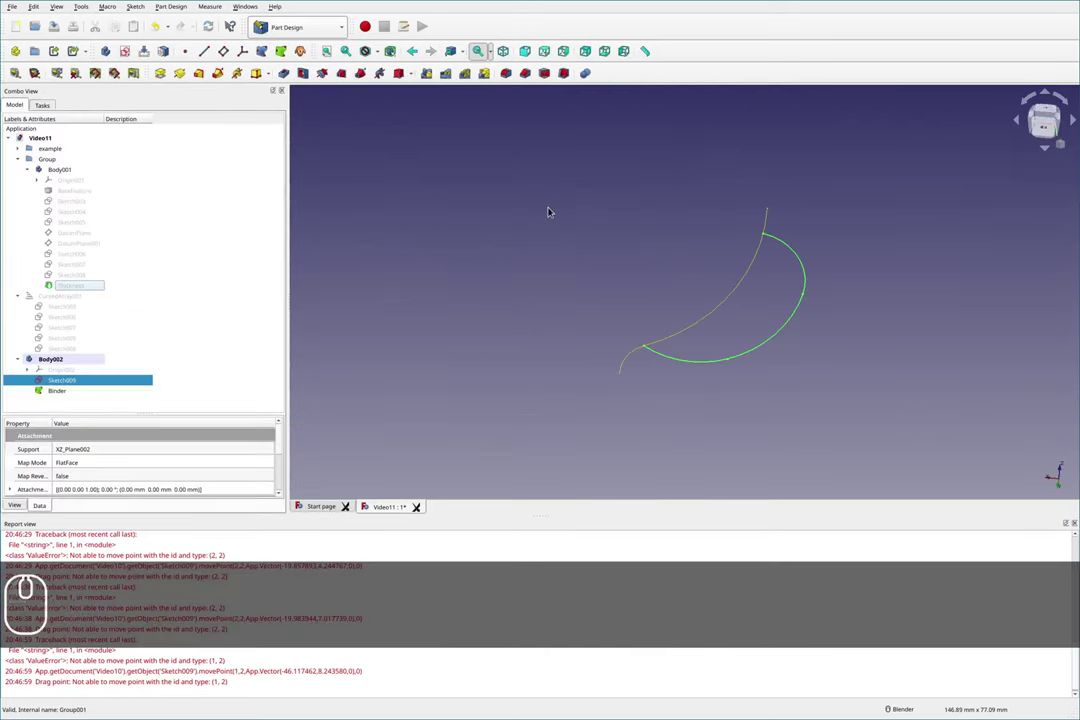
Step: Create a datum plane attached normal to the top arc (Edge1) of Sketch009
mouse_move(548, 211)
middle_mouse_down()
mouse_move(730, 265)
mouse_move(636, 219)
mouse_move(645, 237)
middle_mouse_up()
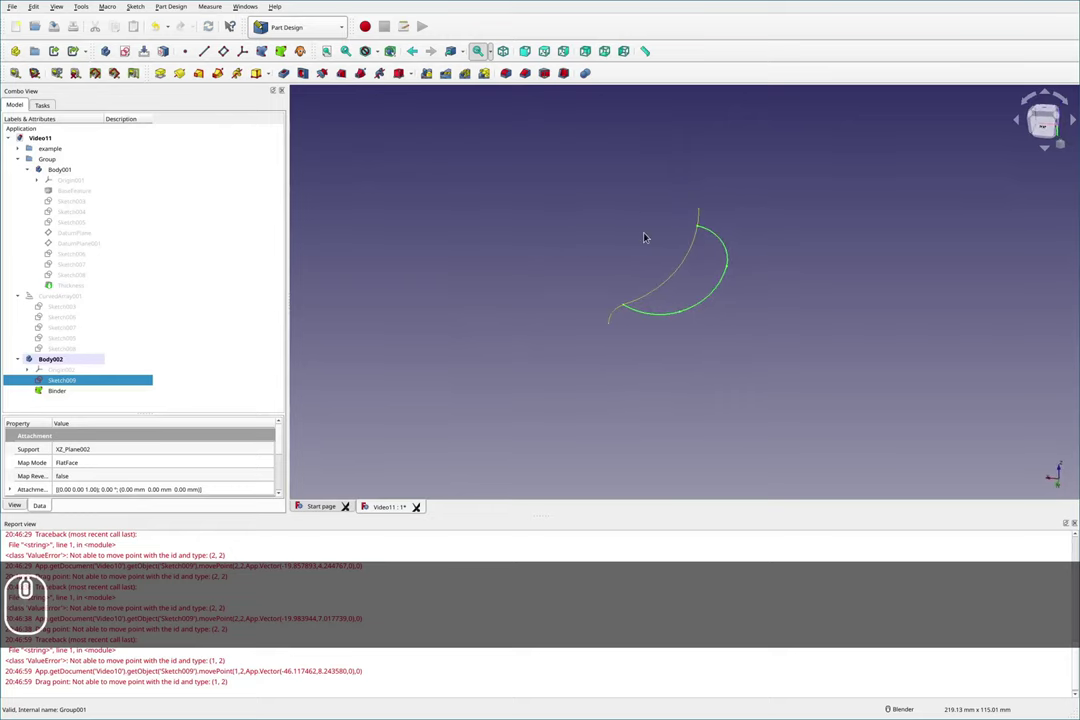
scroll(715, 226, "up", 4)
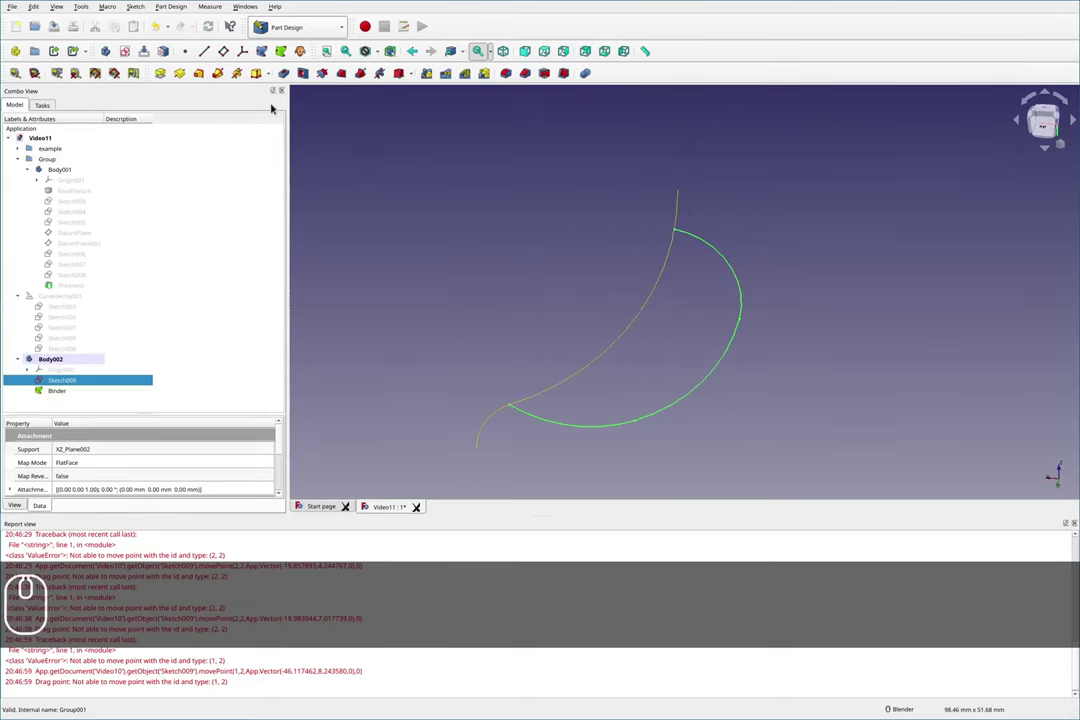
left_click(223, 52)
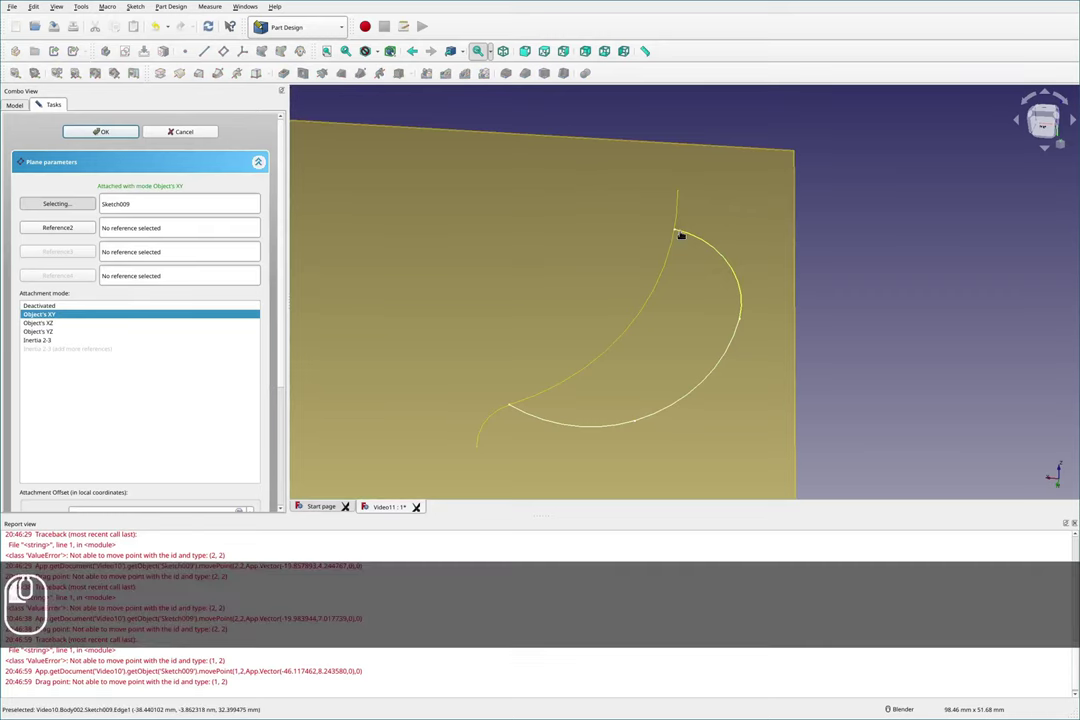
left_click(683, 237)
middle_click_drag(673, 260, 586, 363)
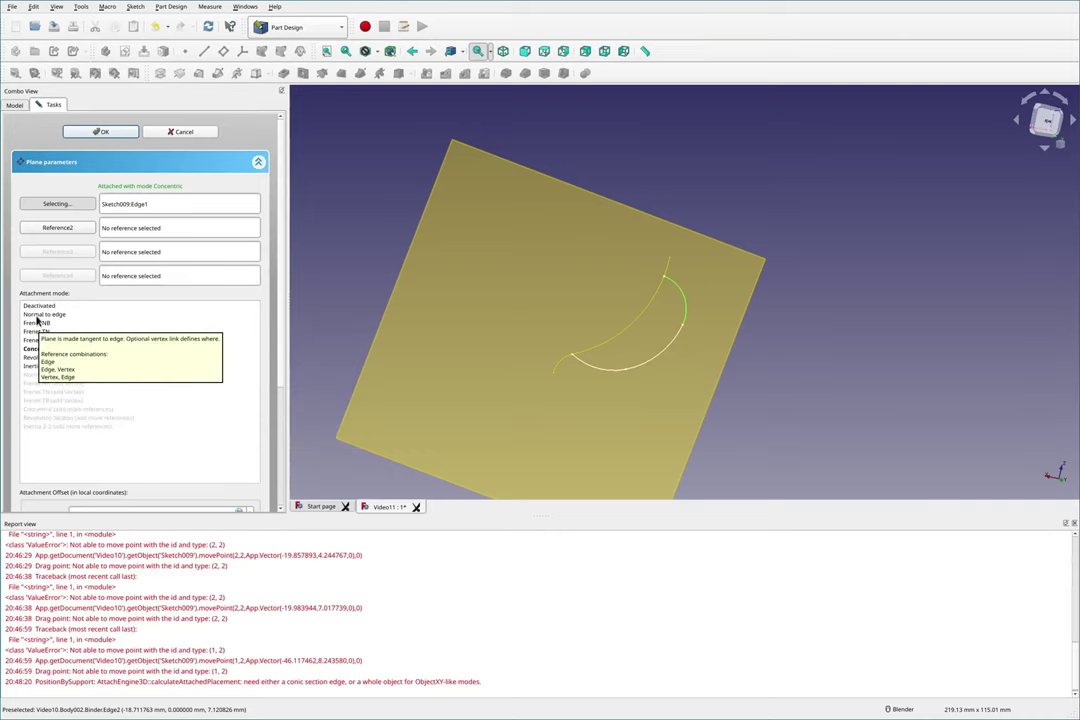
left_click(37, 316)
mouse_move(628, 258)
middle_mouse_down()
mouse_move(747, 354)
mouse_move(627, 342)
mouse_move(548, 314)
mouse_move(622, 231)
mouse_move(616, 245)
mouse_move(632, 251)
mouse_move(615, 235)
mouse_move(622, 229)
mouse_move(343, 220)
middle_mouse_up()
scroll(636, 253, "up", 5)
left_click(125, 135)
Step: Start a sketch on the new datum plane and draw a circle of about 11.2 mm radius centred on the origin
middle_click_drag(617, 234, 663, 230)
left_click(663, 230)
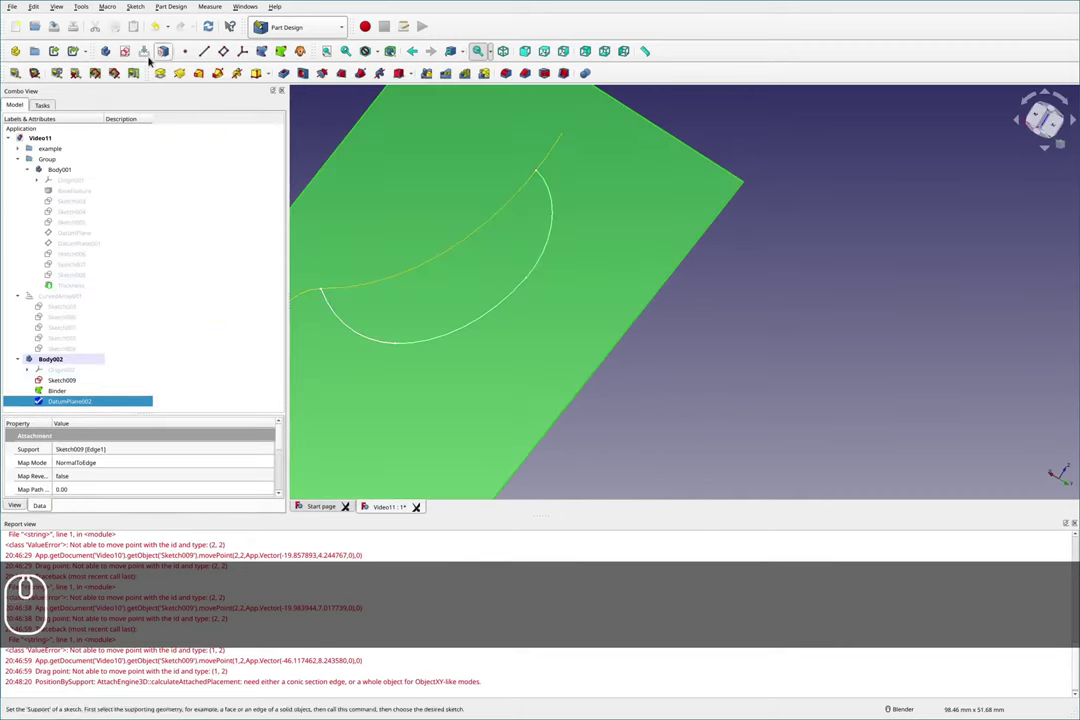
left_click(124, 51)
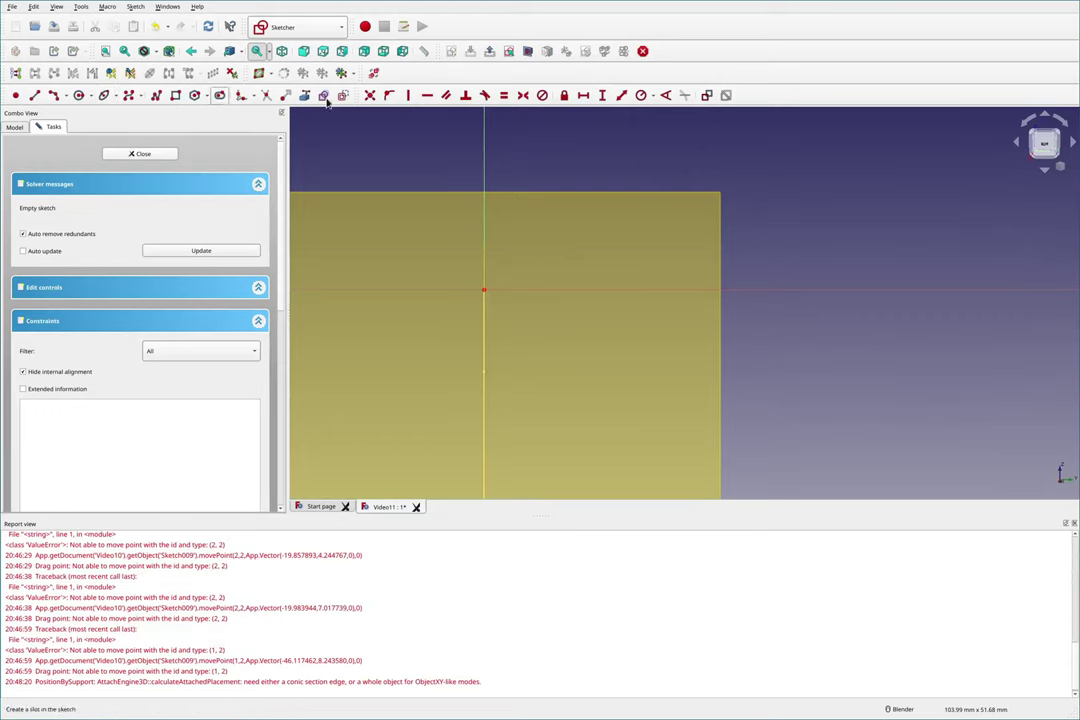
left_click(79, 96)
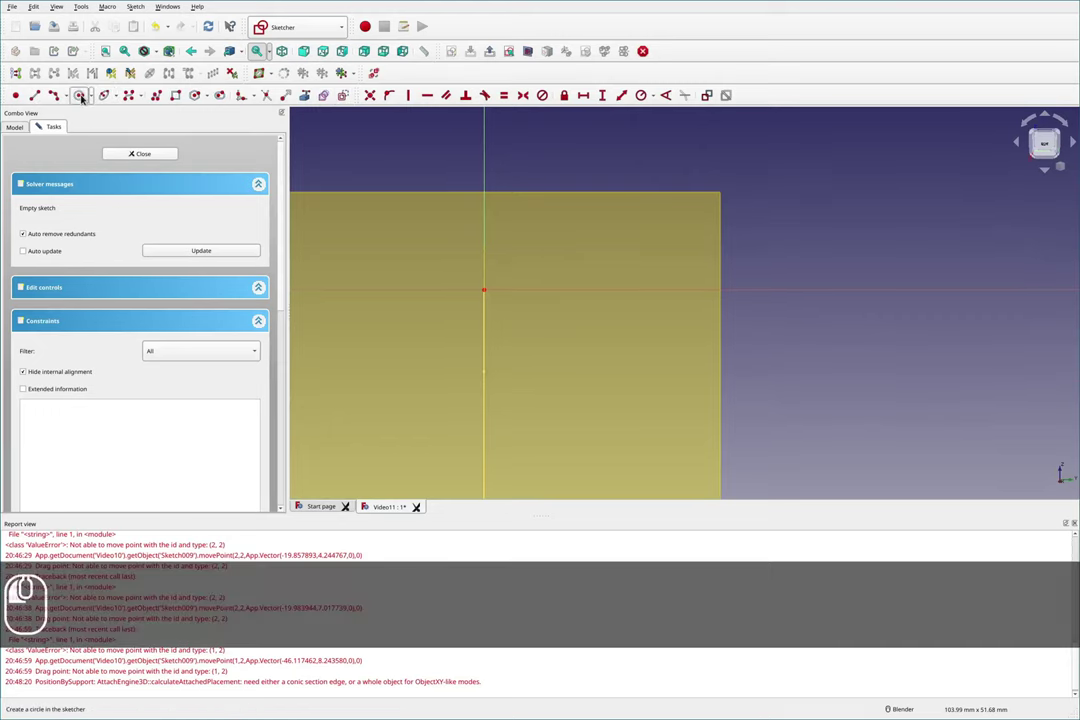
left_click(484, 290)
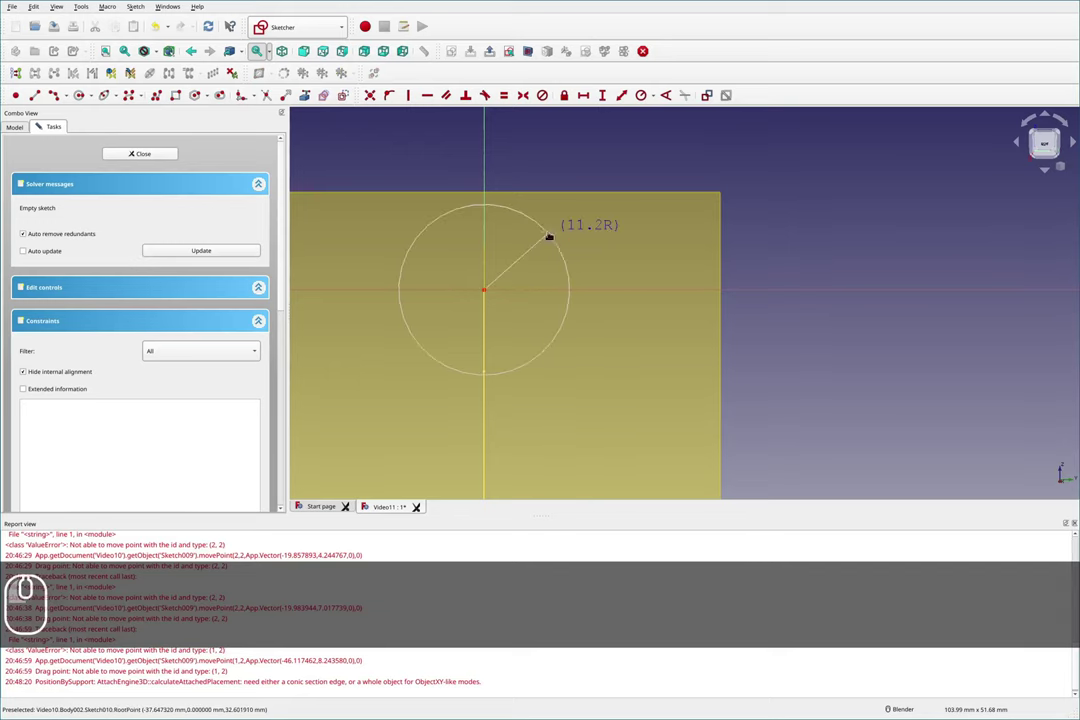
left_click(548, 236)
key("Escape")
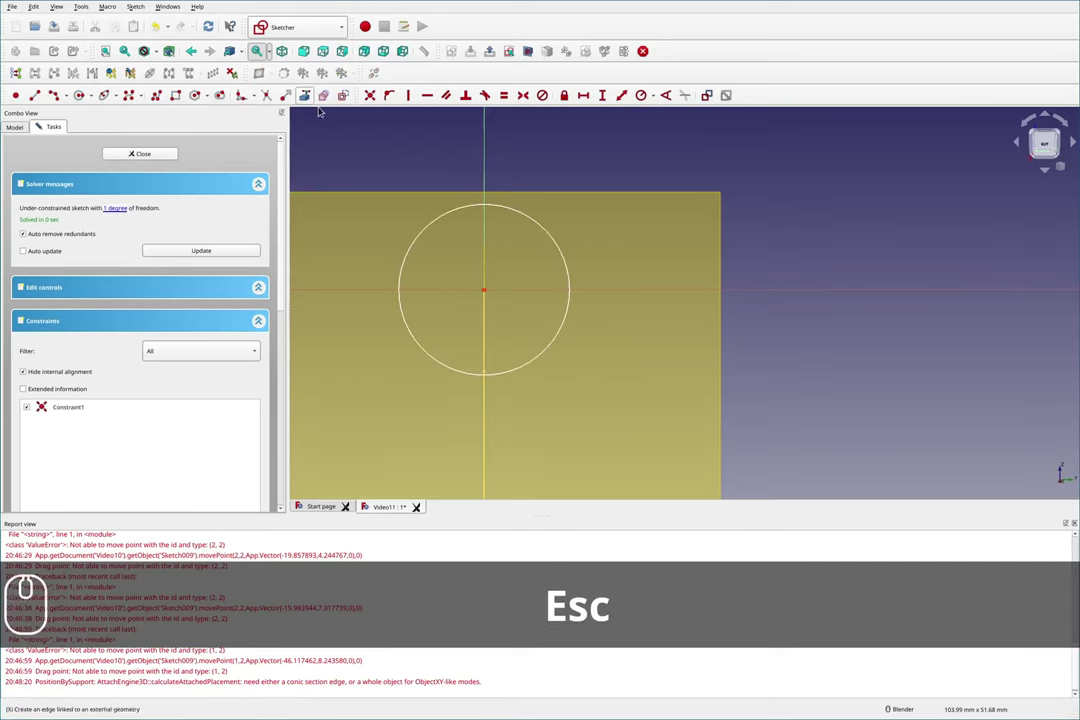
Step: Constrain the circle's radius to 5 mm and close the sketch
left_click(553, 242)
left_click(641, 95)
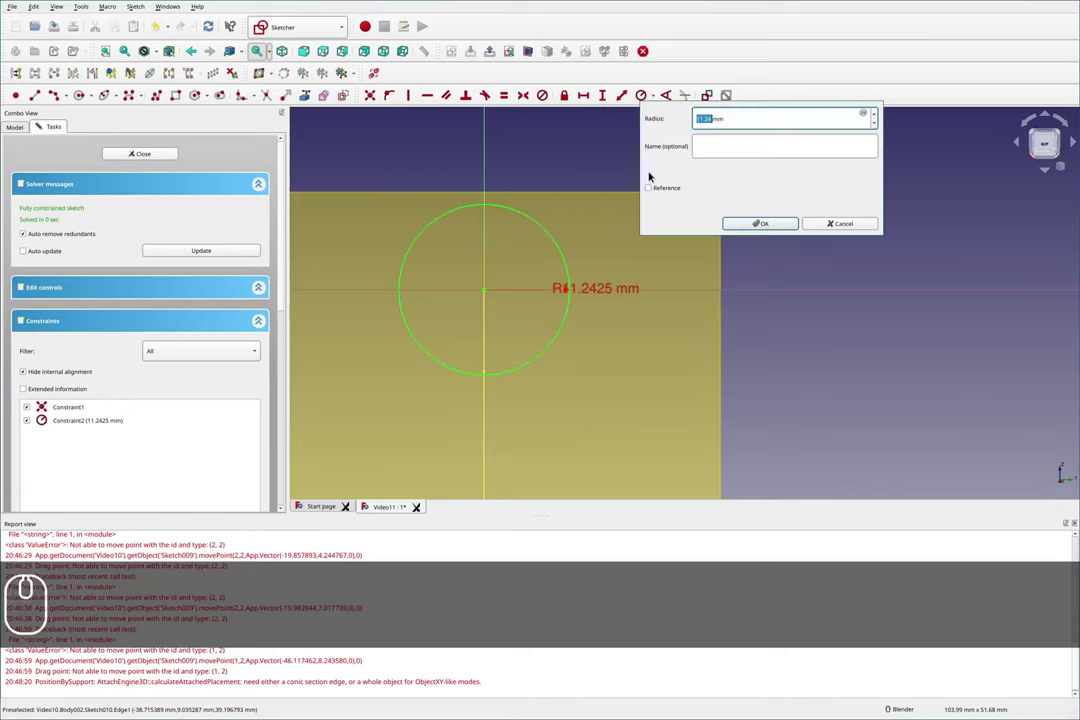
type("5")
left_click(760, 223)
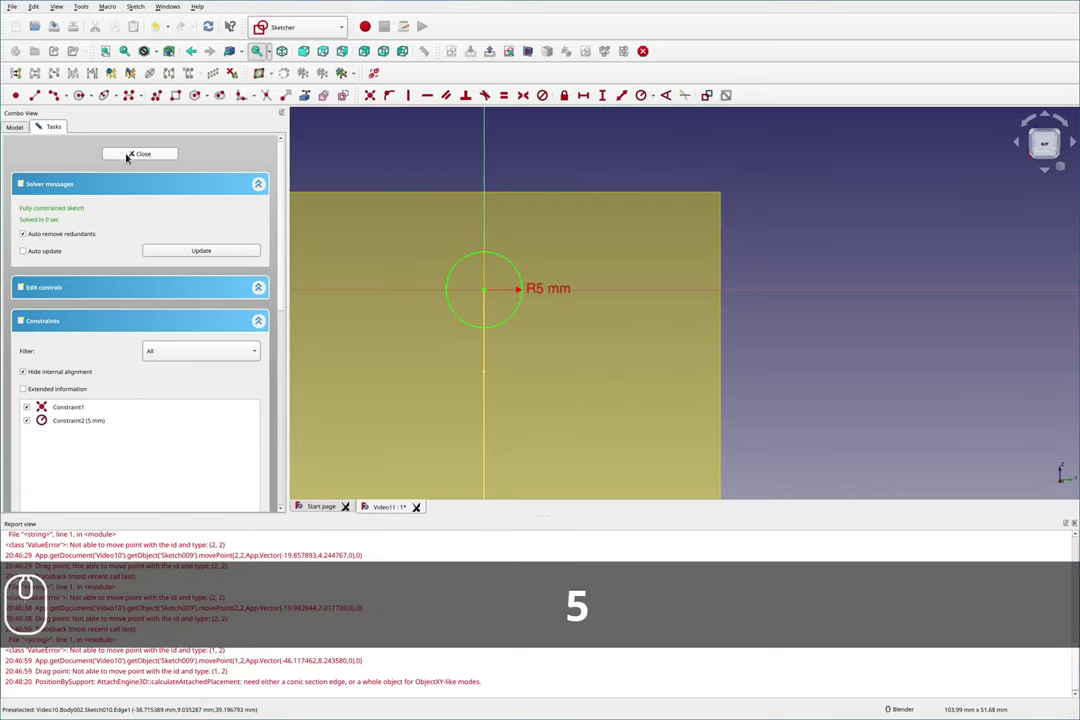
left_click(128, 156)
mouse_move(586, 207)
middle_mouse_down()
mouse_move(566, 158)
mouse_move(571, 166)
mouse_move(522, 179)
mouse_move(473, 234)
middle_mouse_up()
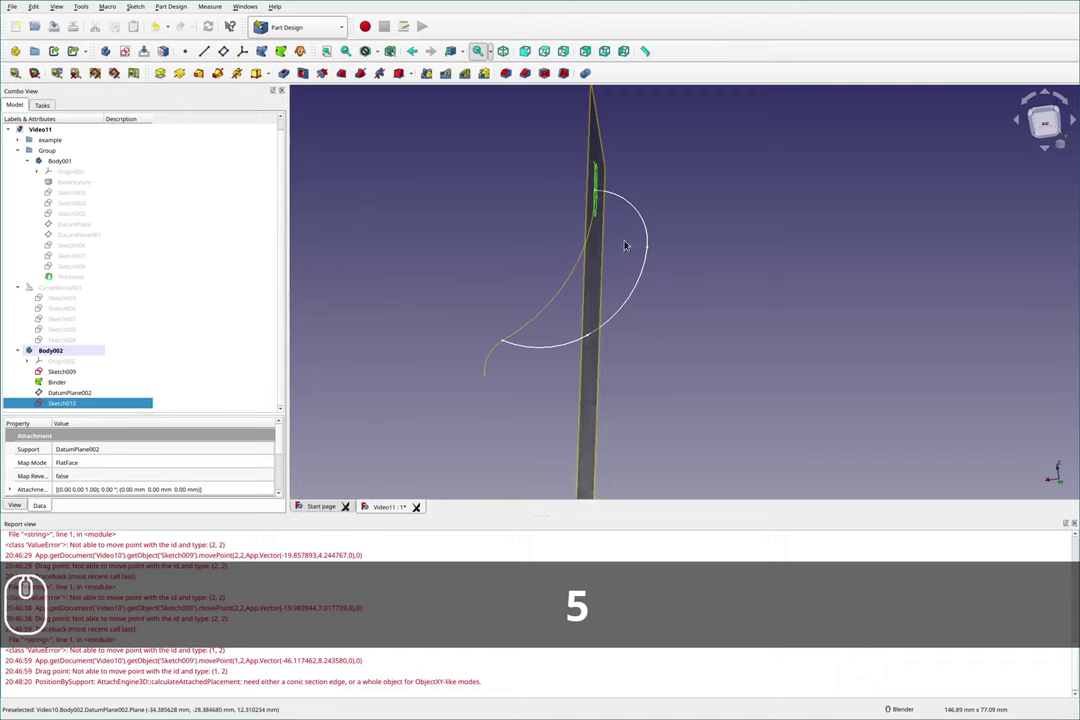
key("F2")
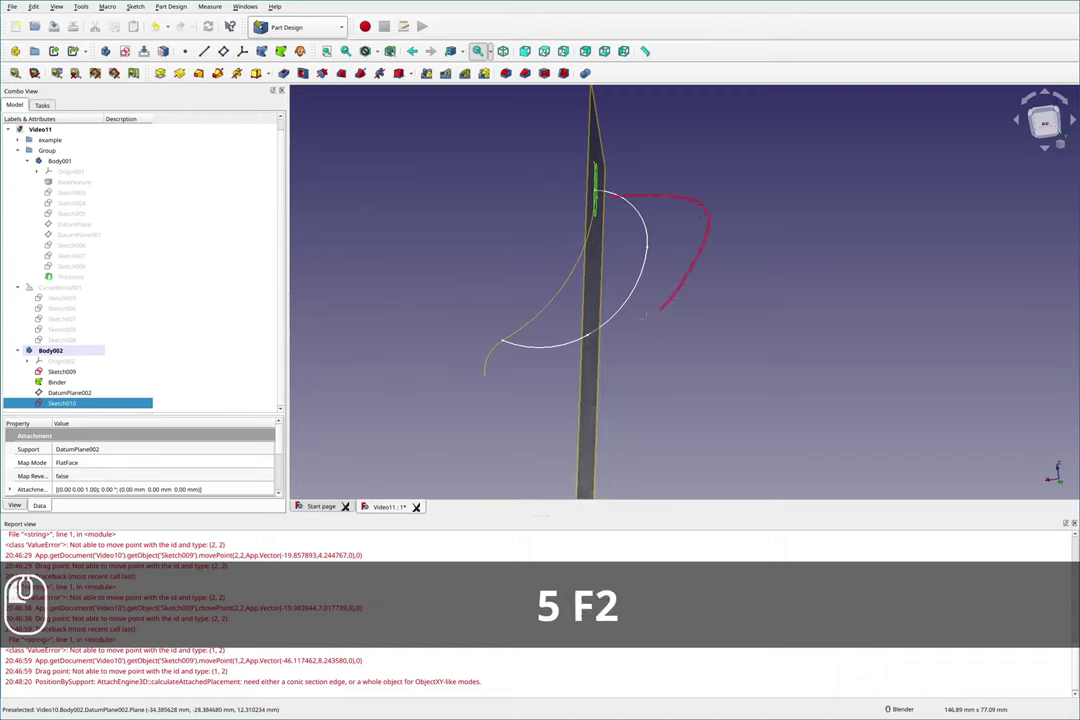
key("F2")
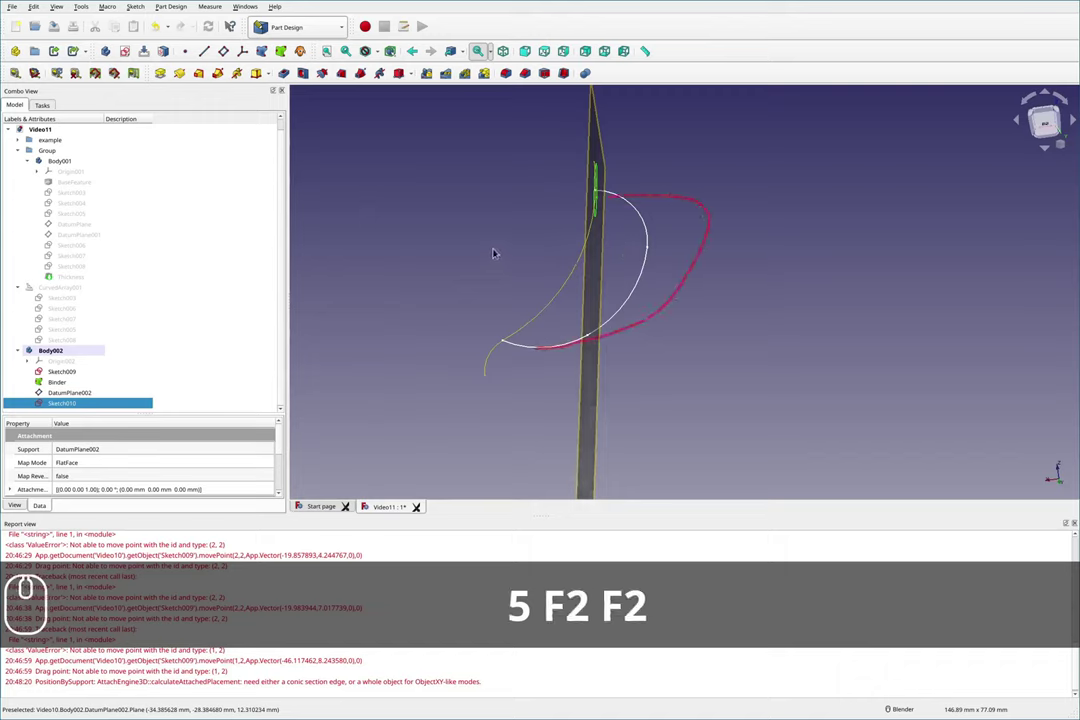
key("shift+F2")
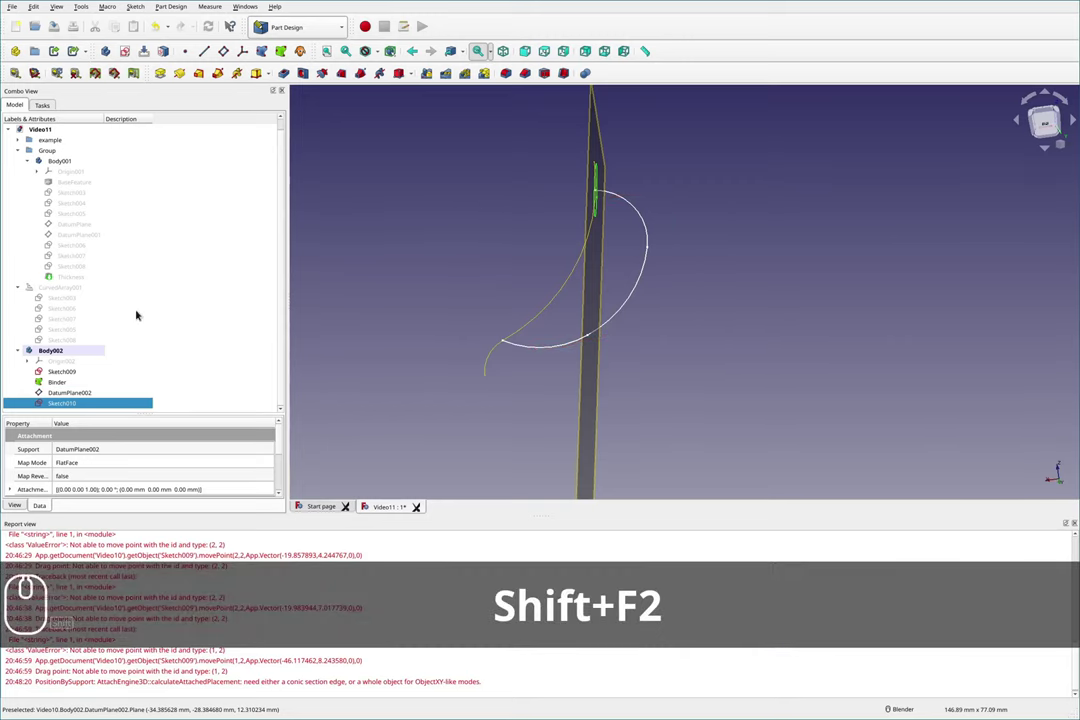
Step: Hide DatumPlane002 while keeping the circle sketch visible
key("space")
key("space")
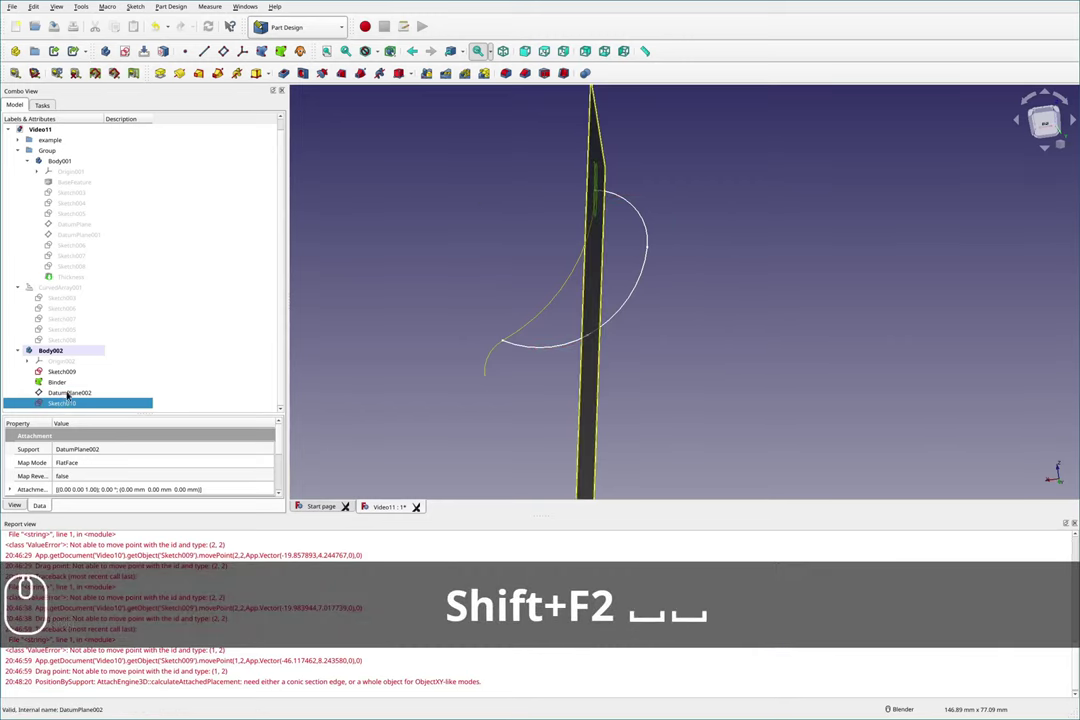
left_click(67, 393)
key("space")
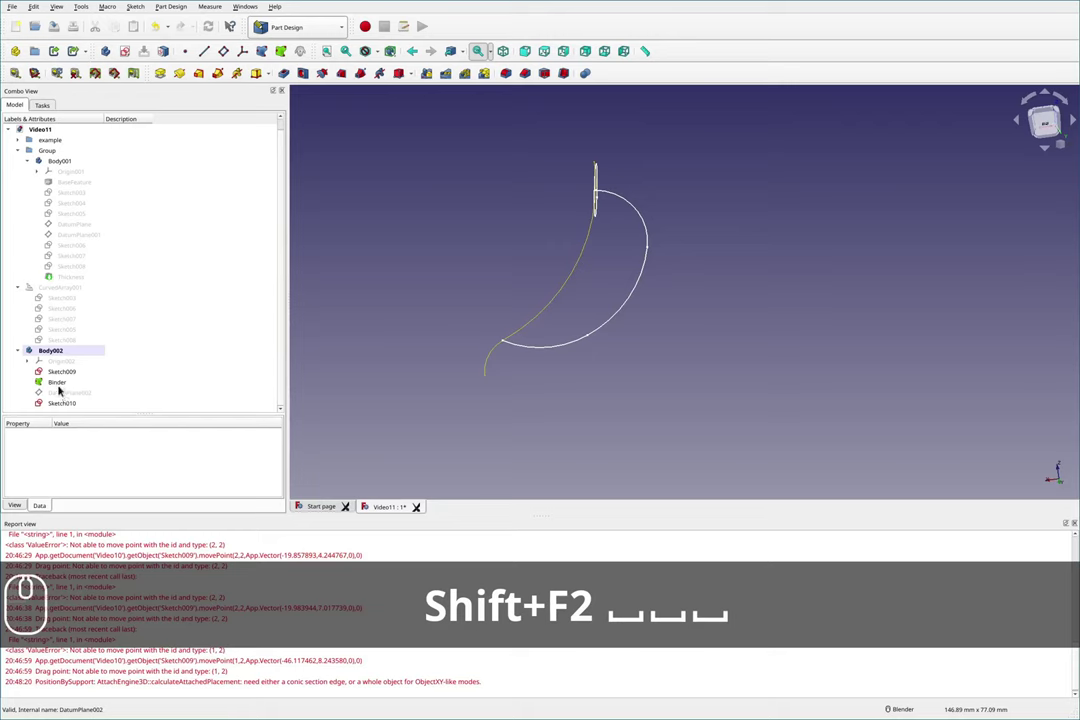
left_click(61, 373)
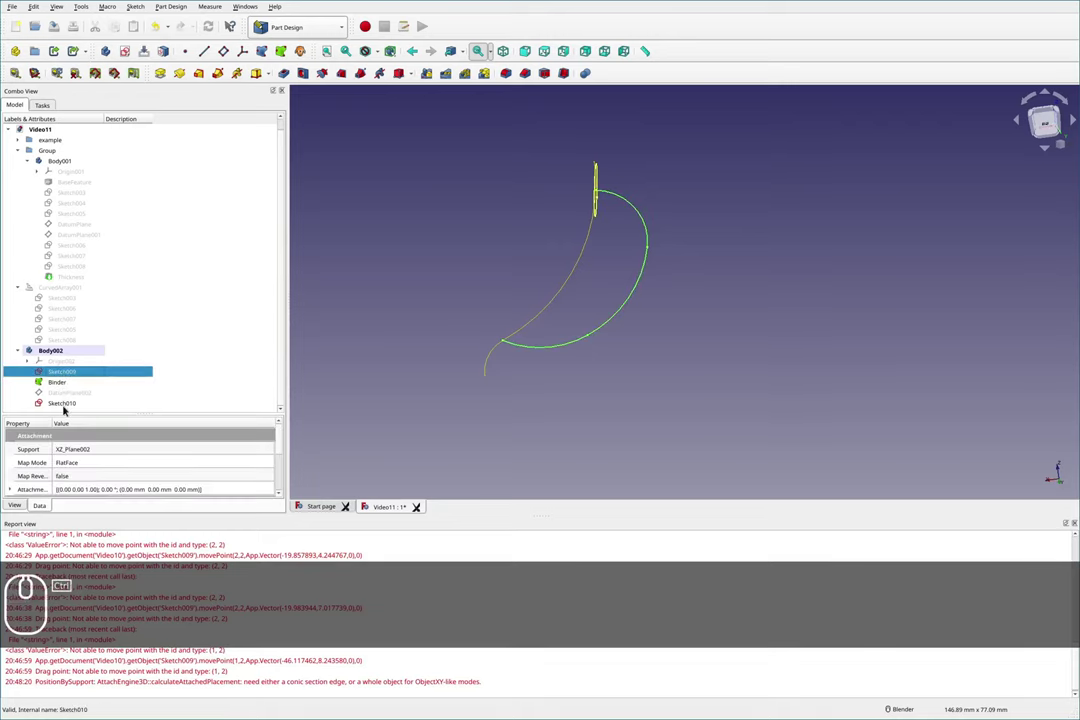
left_click(61, 403, "ctrl")
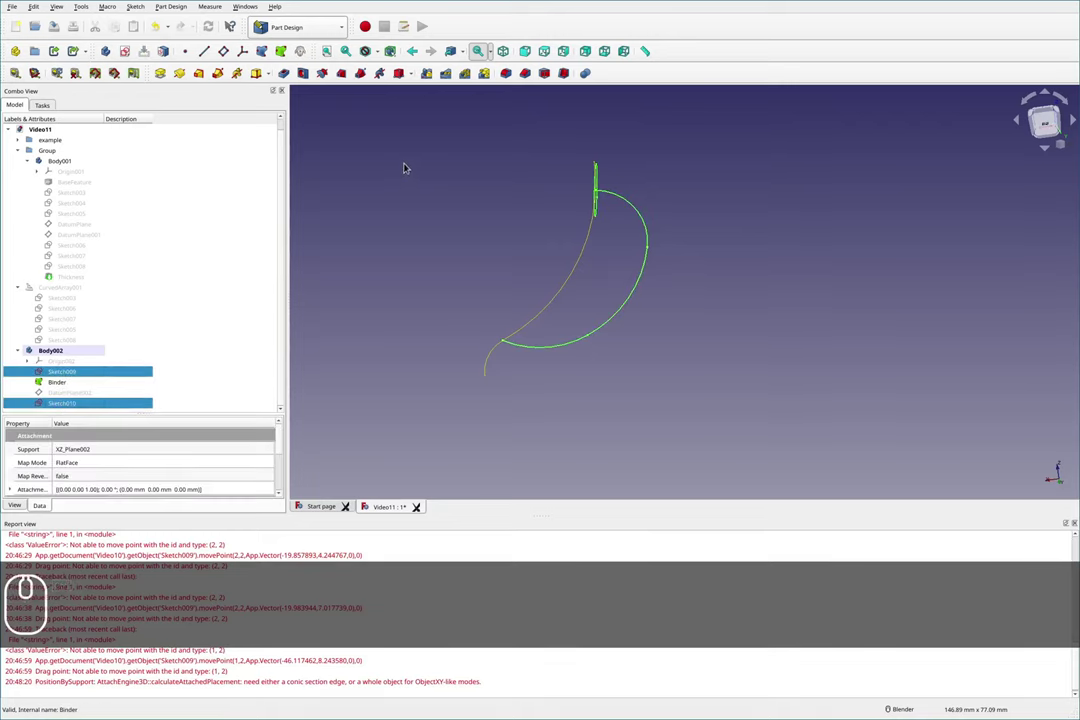
left_click(218, 73)
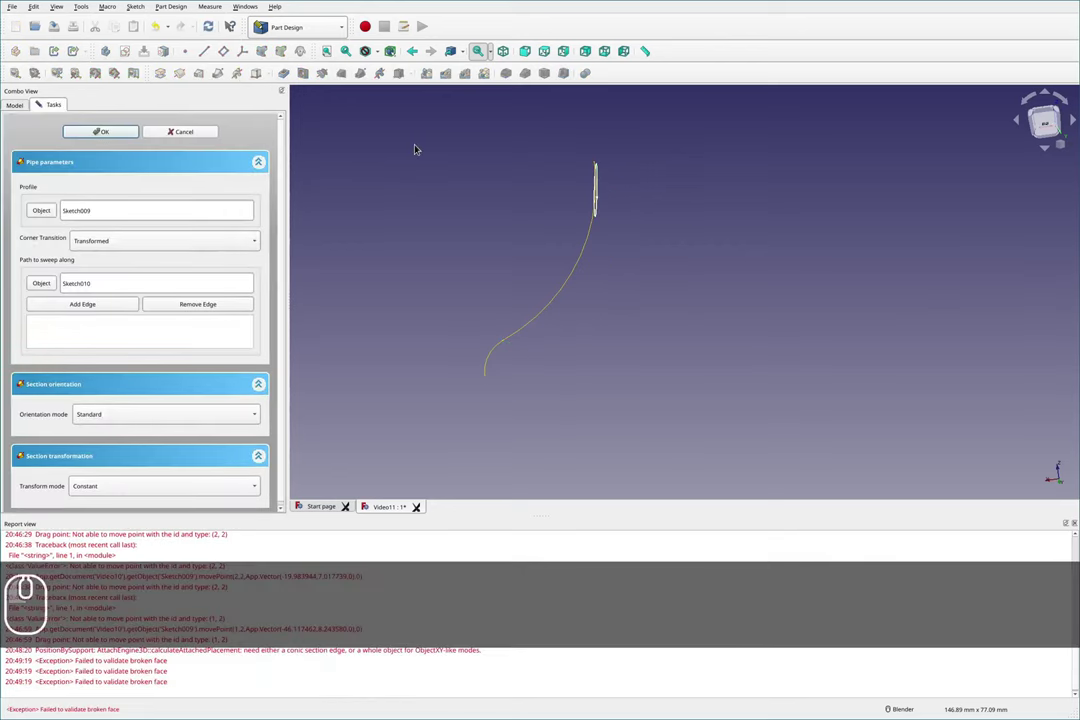
left_click(184, 137)
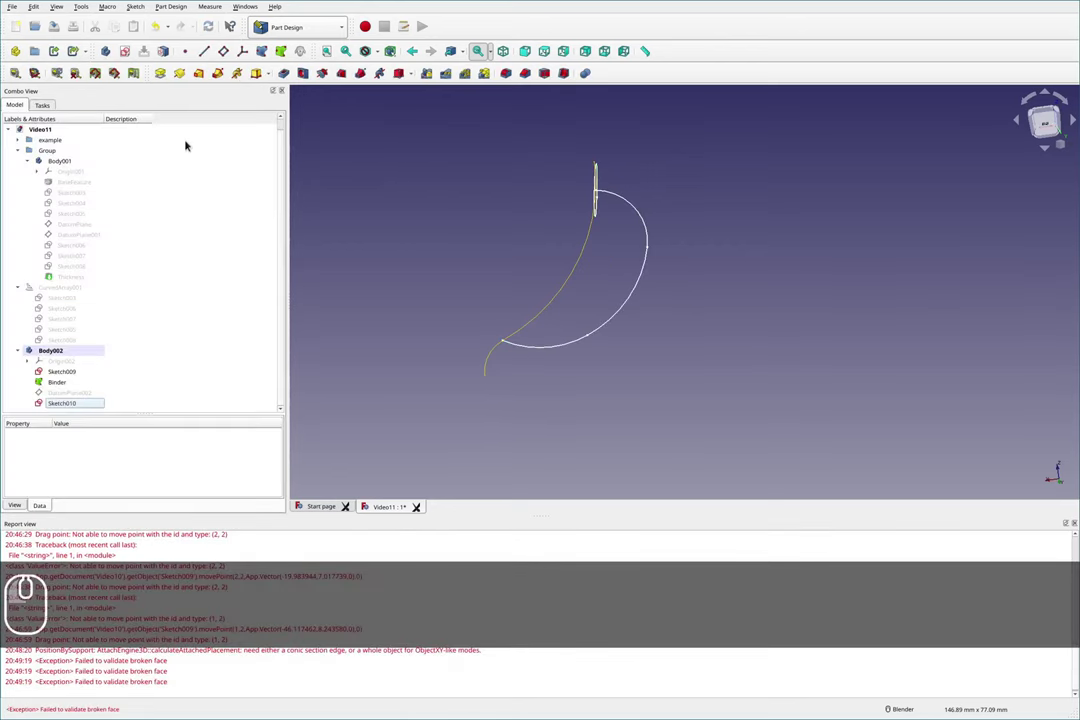
Step: Create an additive pipe that sweeps the circle in Sketch010 along the arc path in Sketch009
left_click(67, 403)
left_click(65, 372, "ctrl")
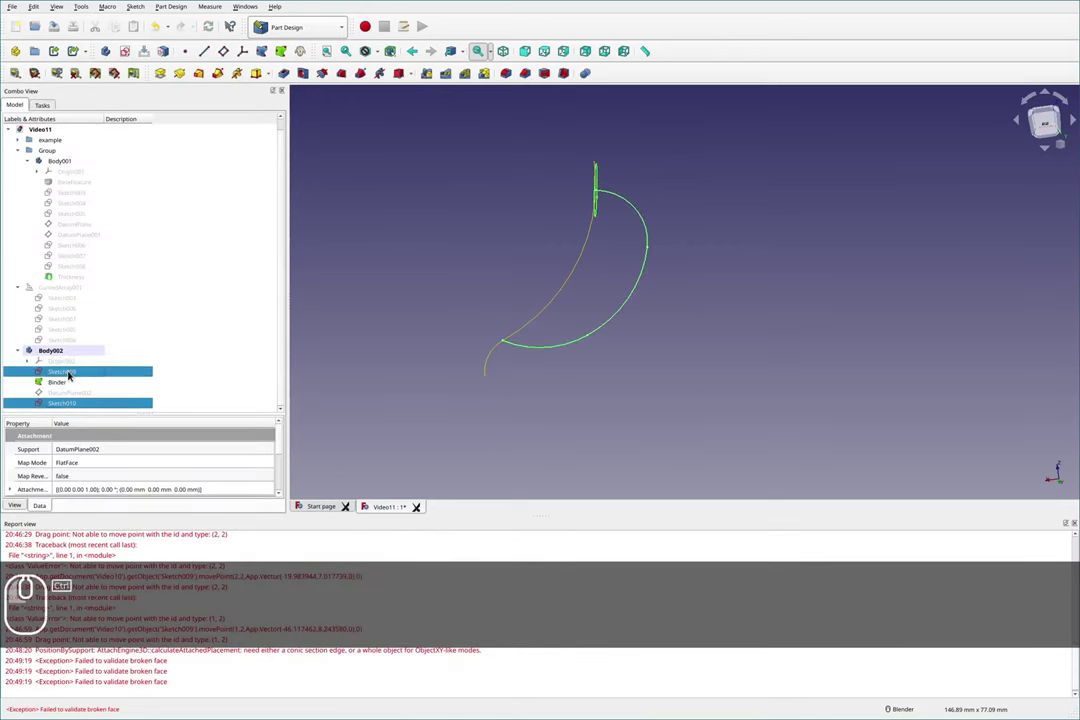
left_click(217, 74)
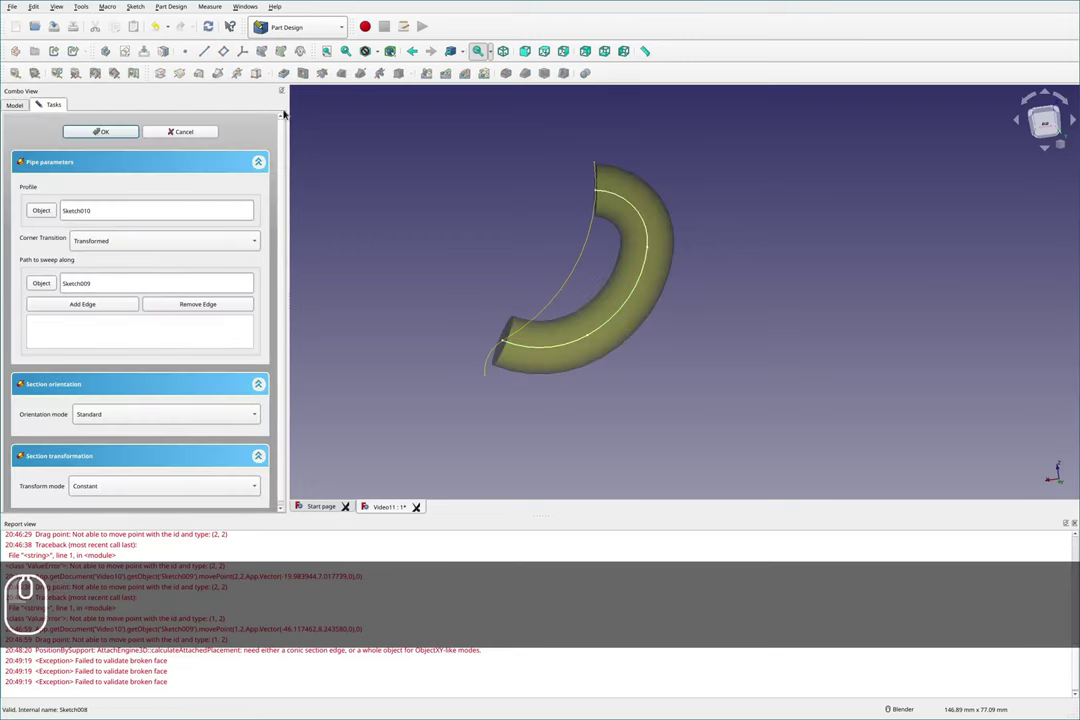
left_click(121, 134)
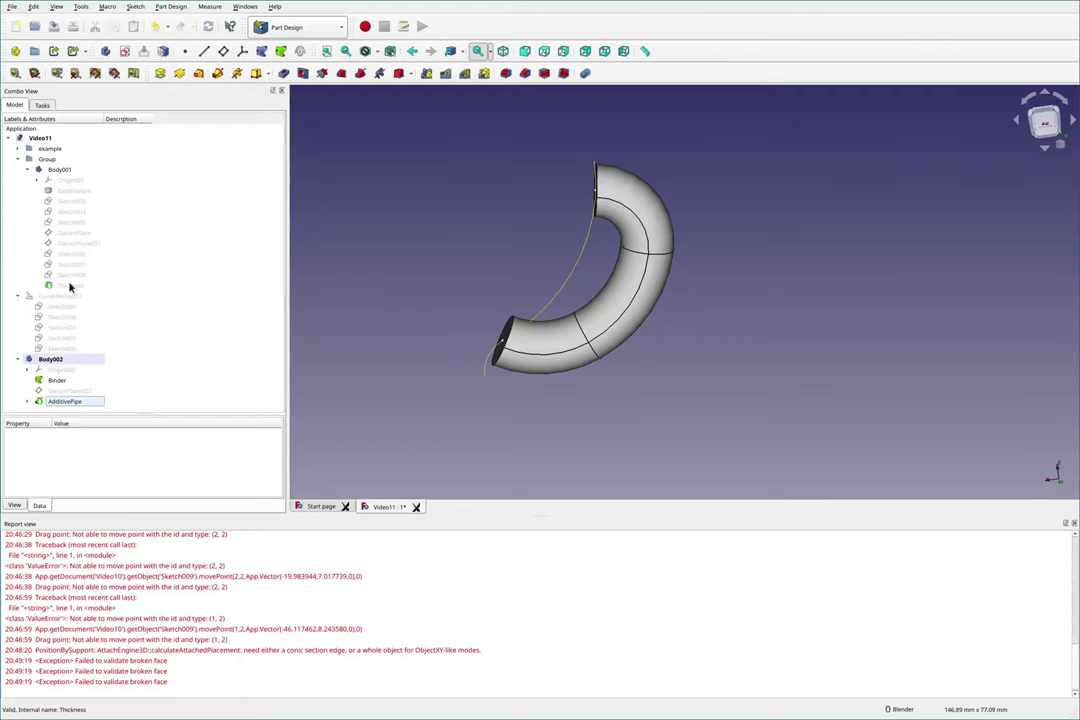
Step: Make the bowl's Thickness feature in Body001 visible together with the handle
left_click(70, 287)
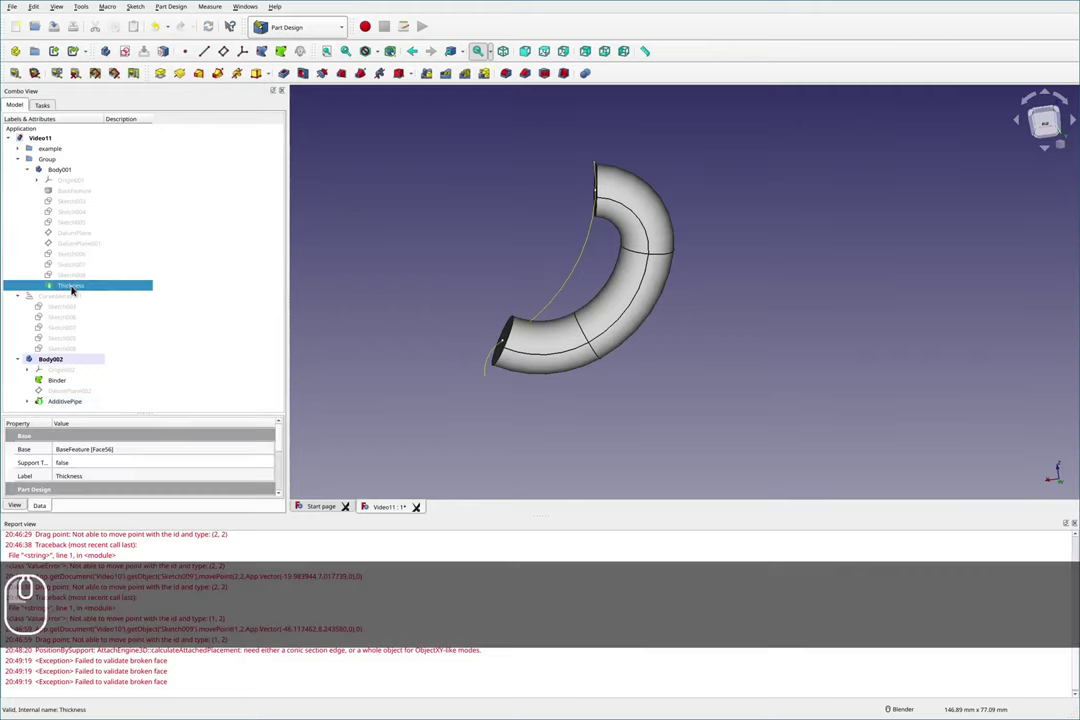
key("space")
left_click(771, 149)
Step: Examine from inside and outside the bowl how both handle ends meet the fluted wall
scroll(700, 160, "down", 2)
middle_click_drag(645, 170, 650, 280)
scroll(513, 378, "up", 10)
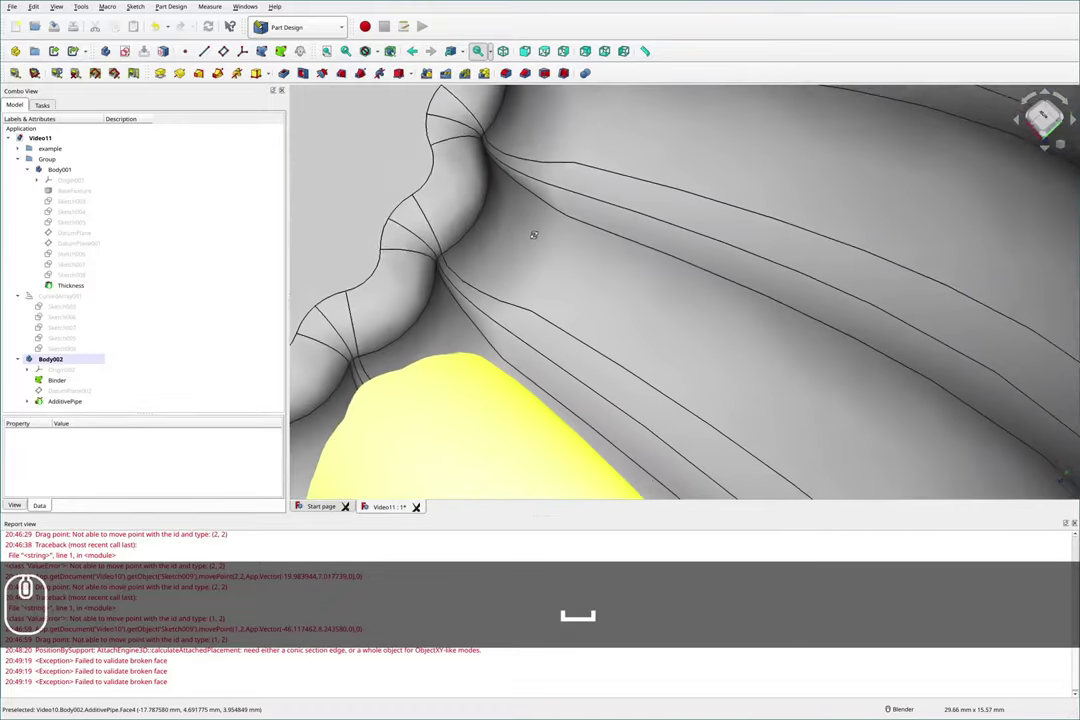
middle_click_drag(534, 235, 676, 289)
scroll(715, 240, "down", 10)
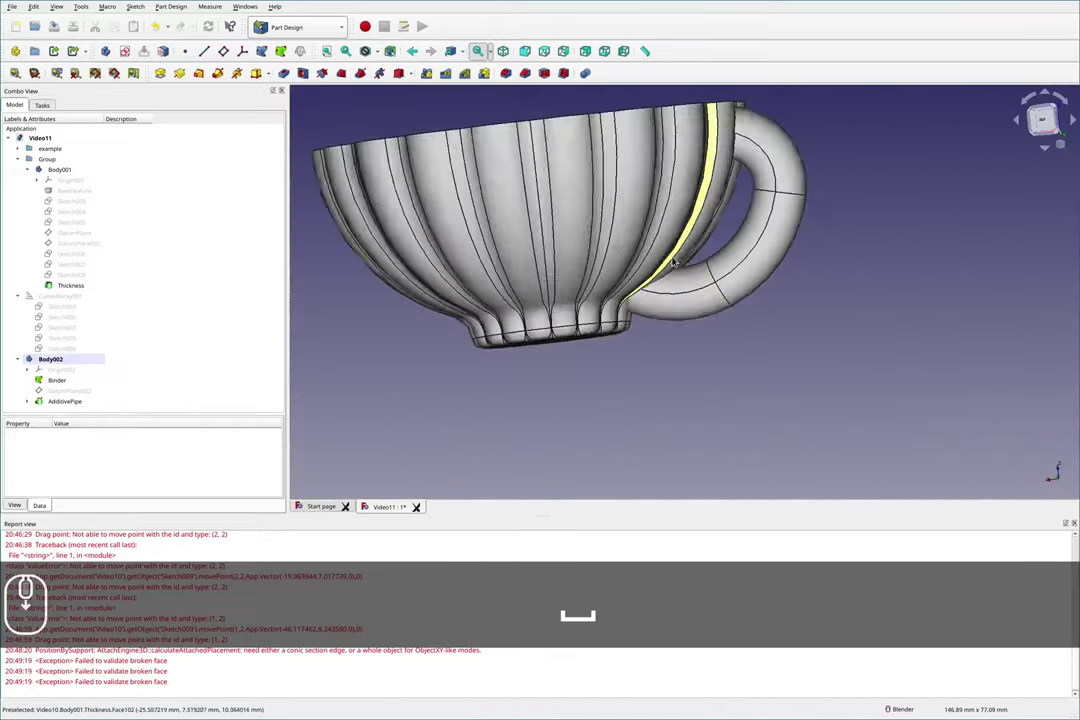
middle_click_drag(720, 240, 735, 218)
scroll(730, 225, "up", 8)
scroll(771, 196, "down", 8)
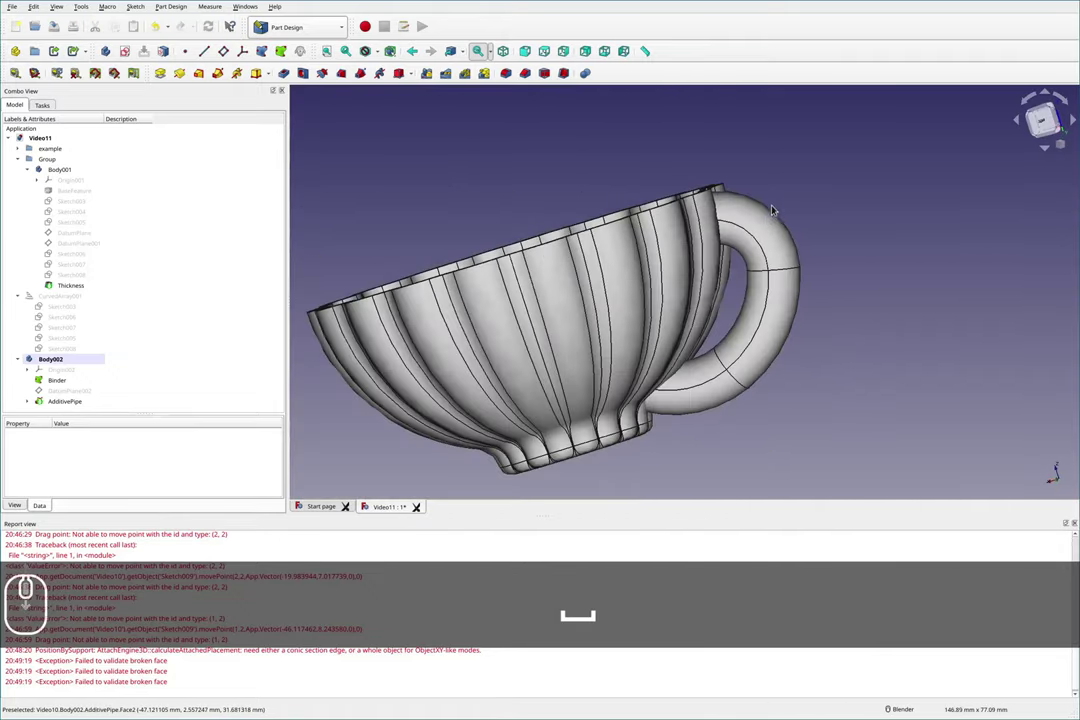
scroll(788, 270, "down", 2)
middle_click_drag(788, 270, 797, 245)
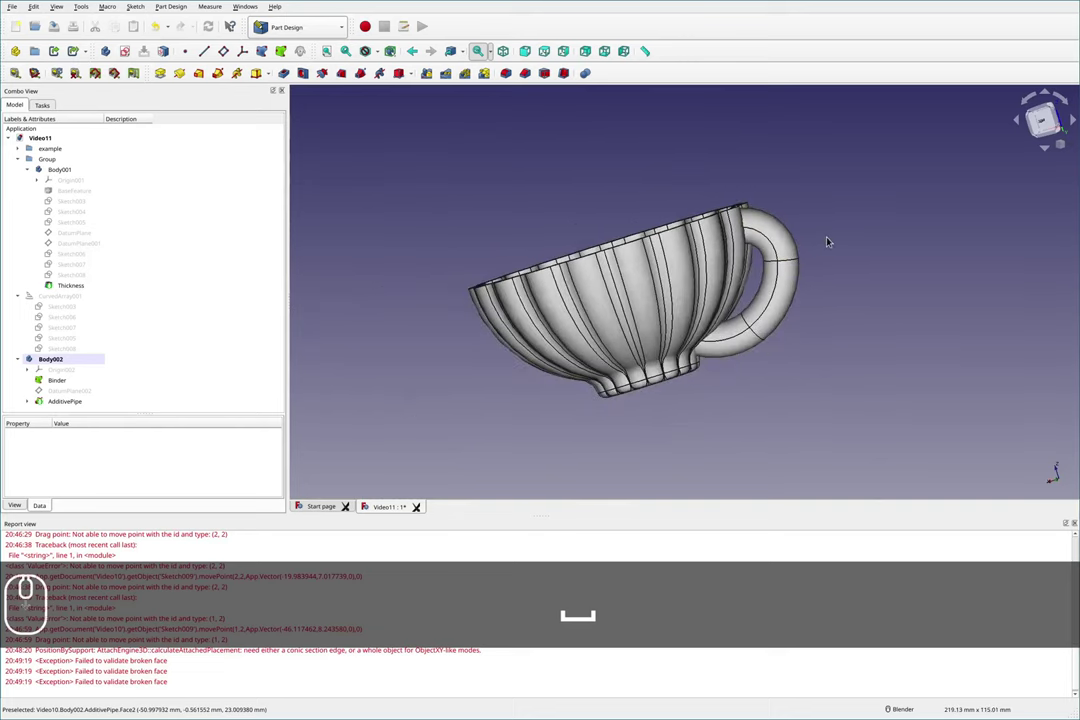
key("F2")
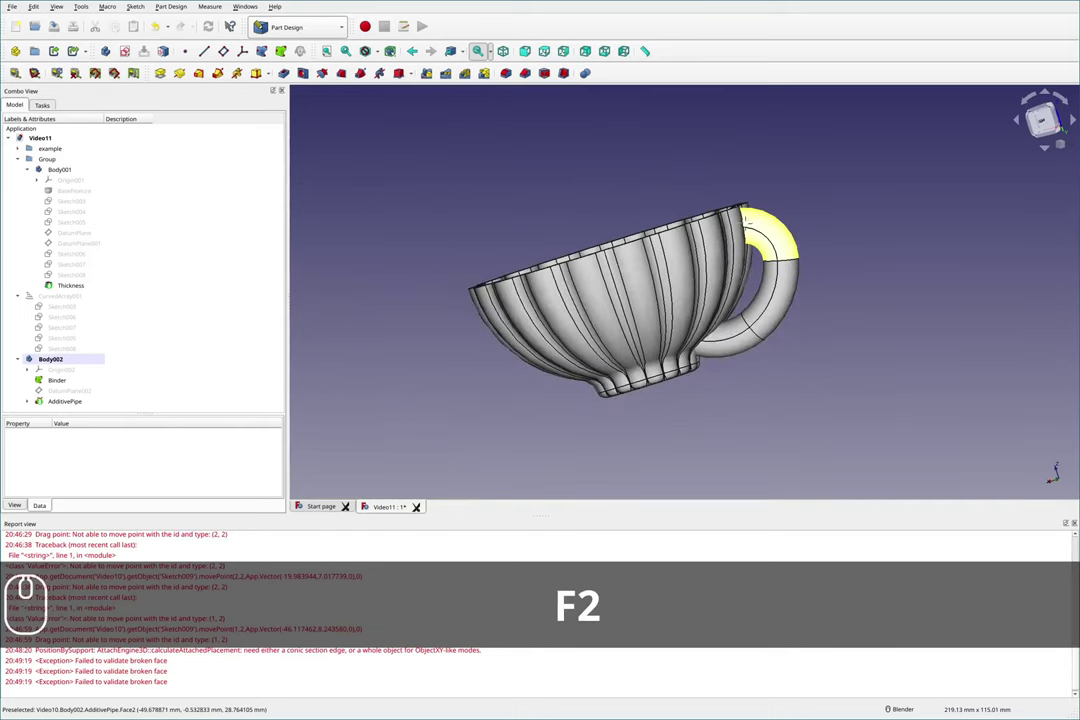
left_click(745, 216)
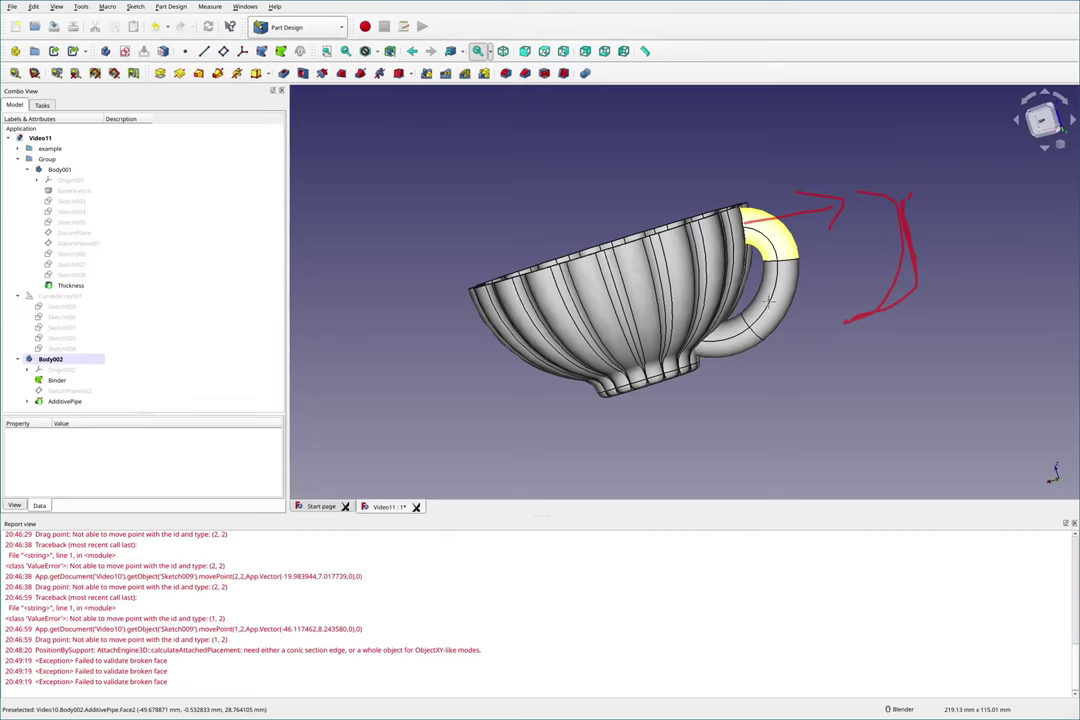
left_click(768, 298)
key("shift+F2")
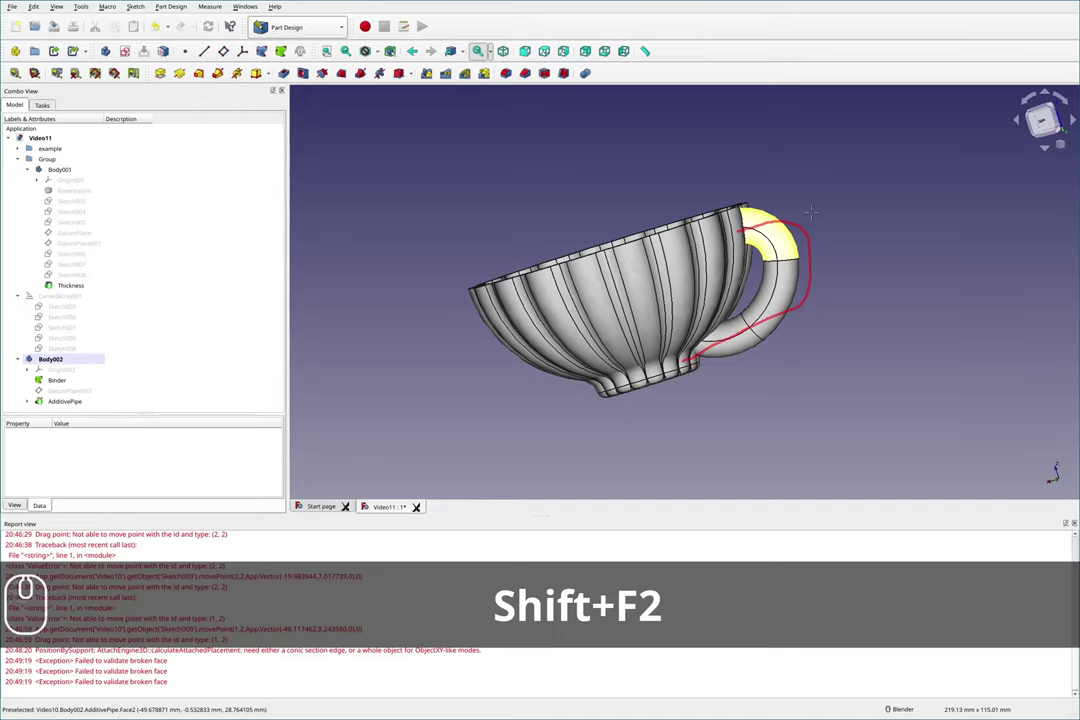
key("shift+F2")
key("F2")
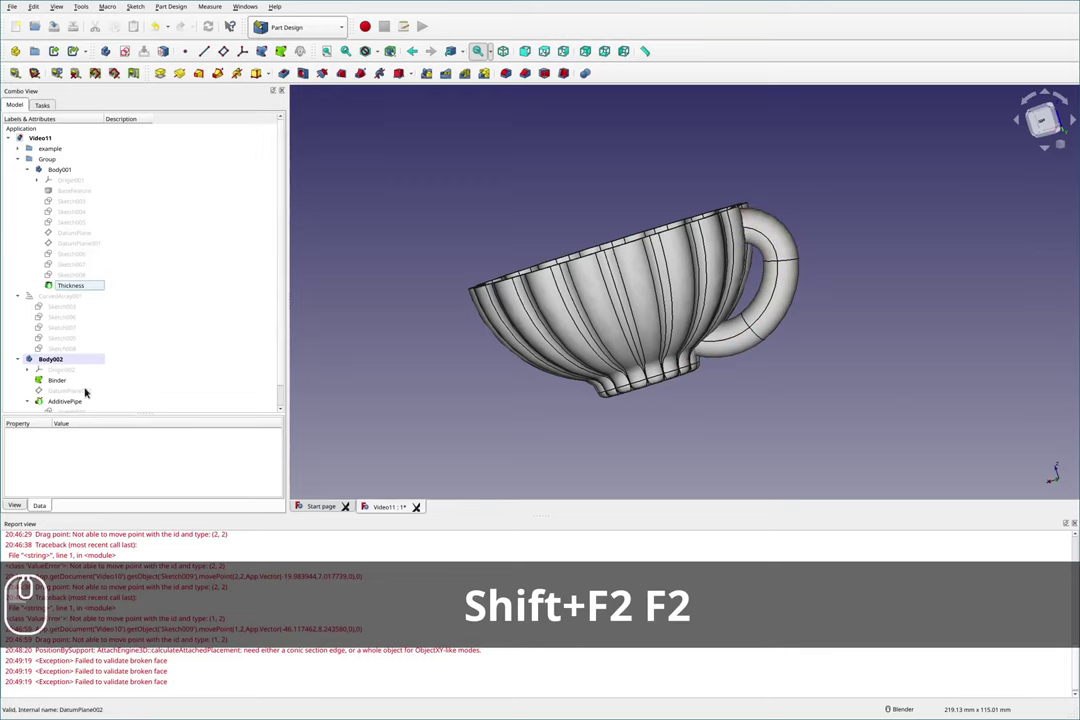
Step: Open the handle's path sketch, Sketch009, under AdditivePipe for editing
left_click(27, 401)
left_click(72, 393)
key("space")
key("space")
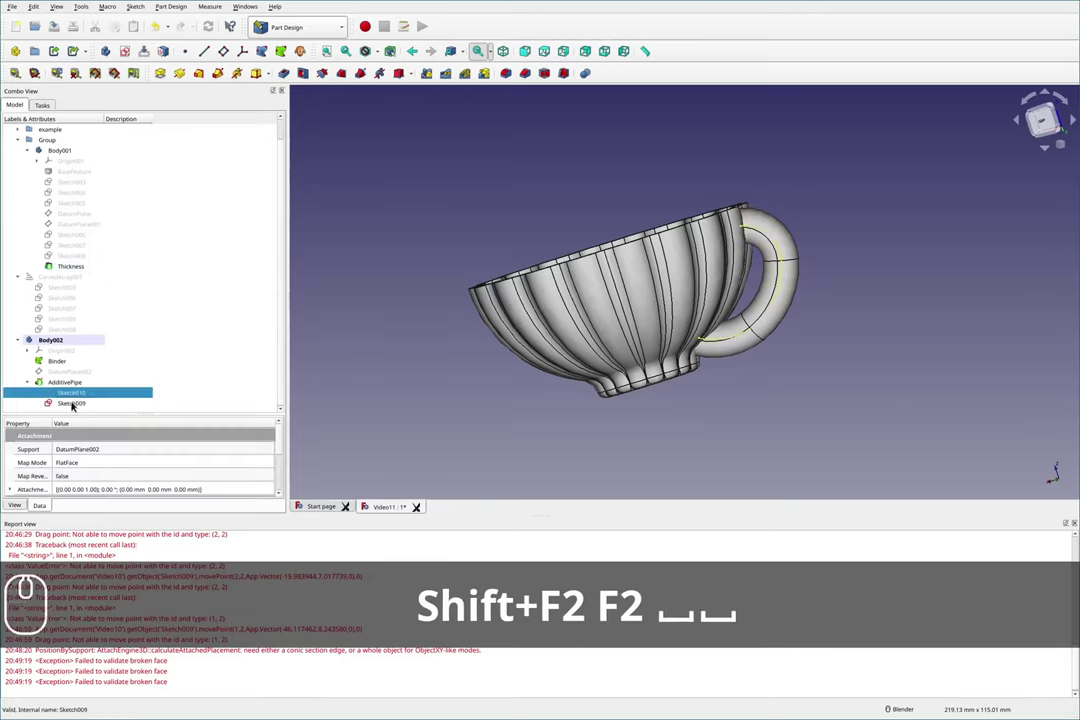
left_click(72, 403)
key("space")
key("space")
double_click(72, 403)
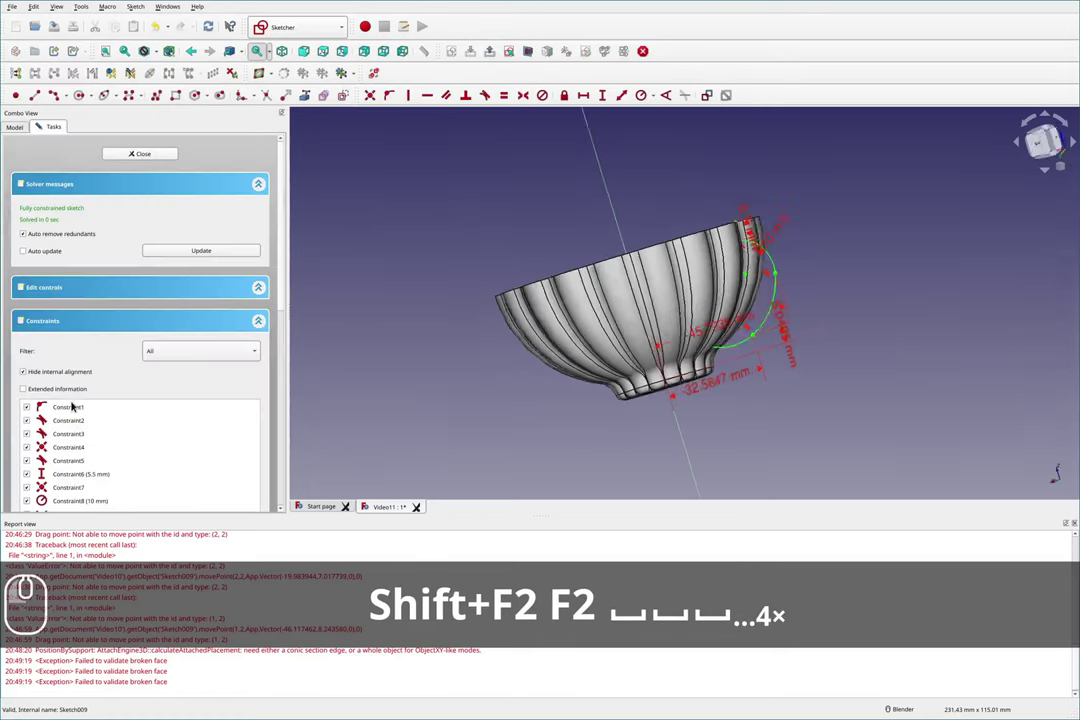
Step: Delete the upper joint's horizontal dimension and the lower joint's vertical and horizontal dimensions from the handle path
scroll(655, 297, "up", 4)
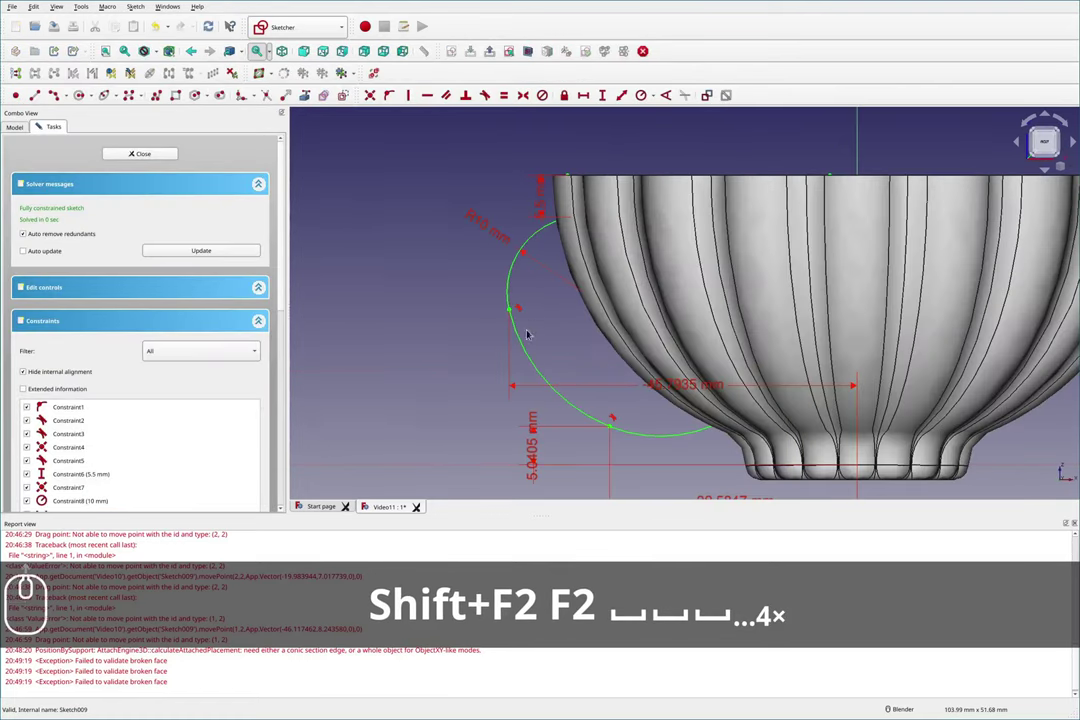
left_click_drag(679, 392, 647, 373)
key("Delete")
key("Delete")
left_click(647, 372)
key("Delete")
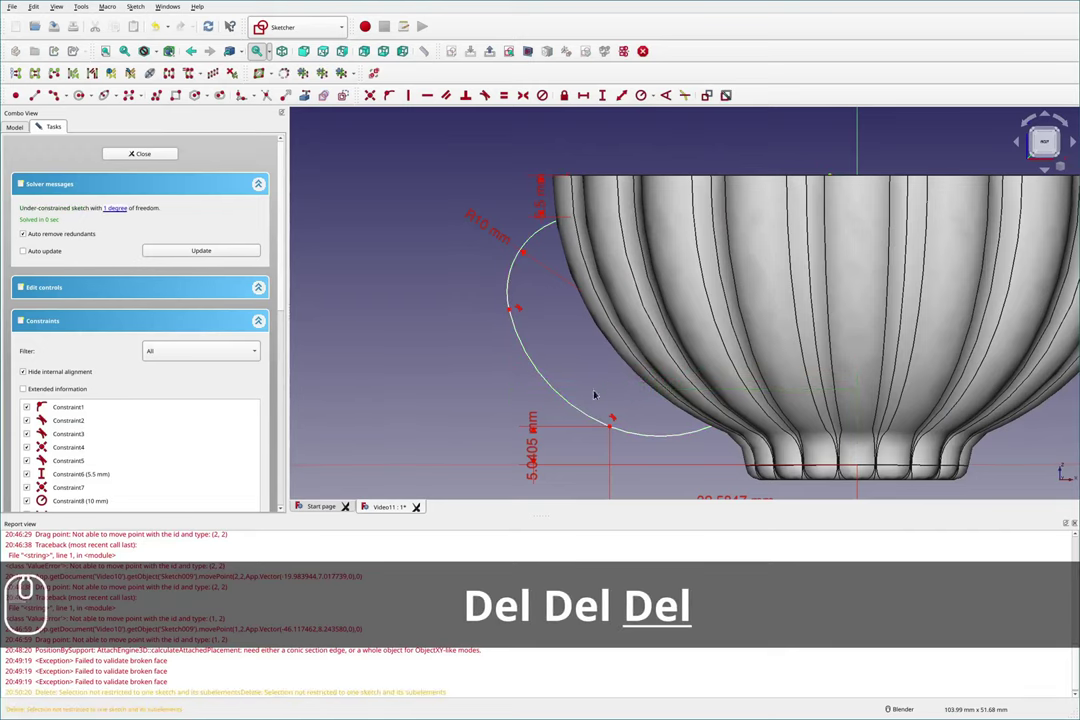
scroll(533, 415, "down", 2)
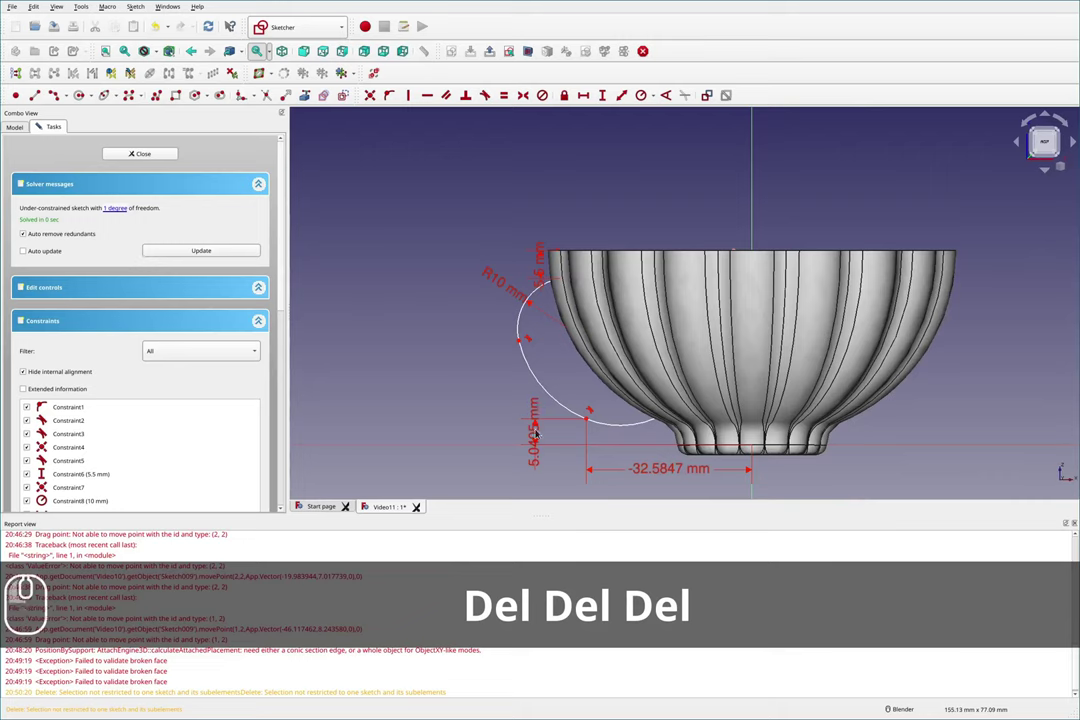
left_click(535, 432)
key("Delete")
left_click(670, 470)
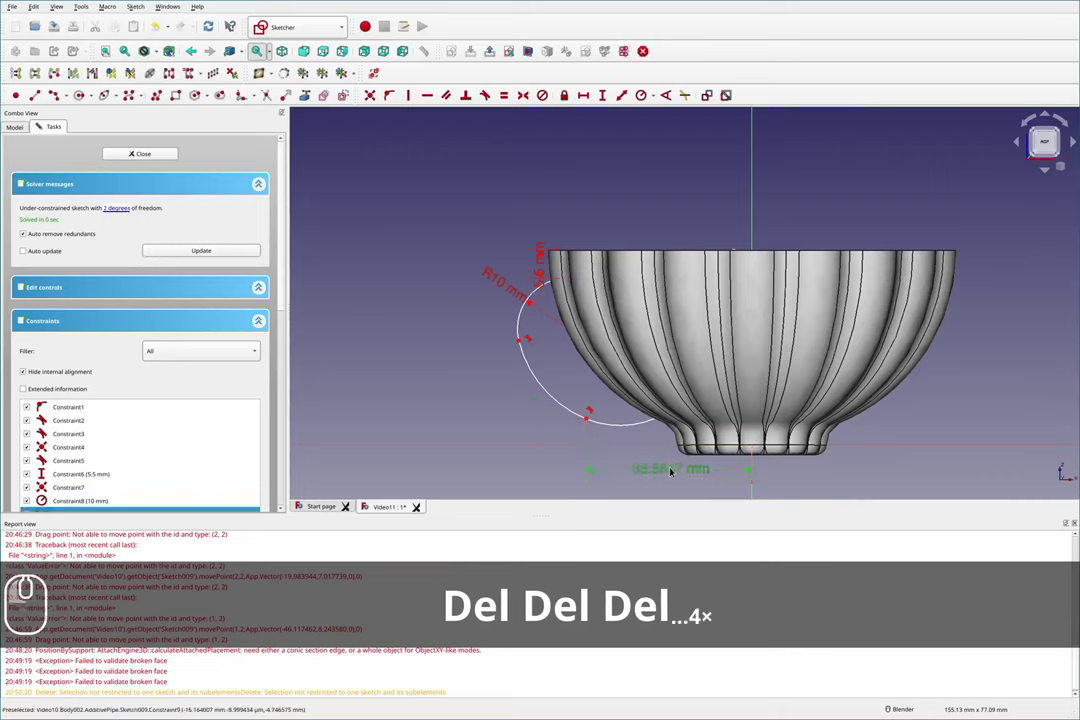
key("Delete")
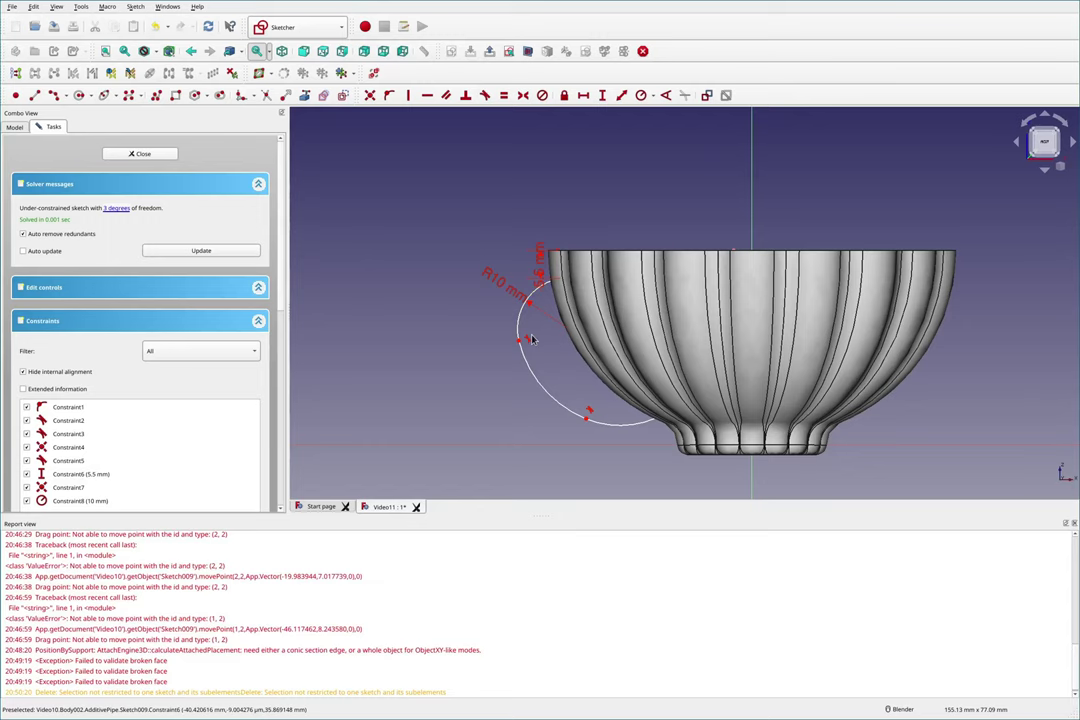
Step: Section the view at the sketch plane and delete the top arc's 10 mm radius constraint
left_click(506, 345)
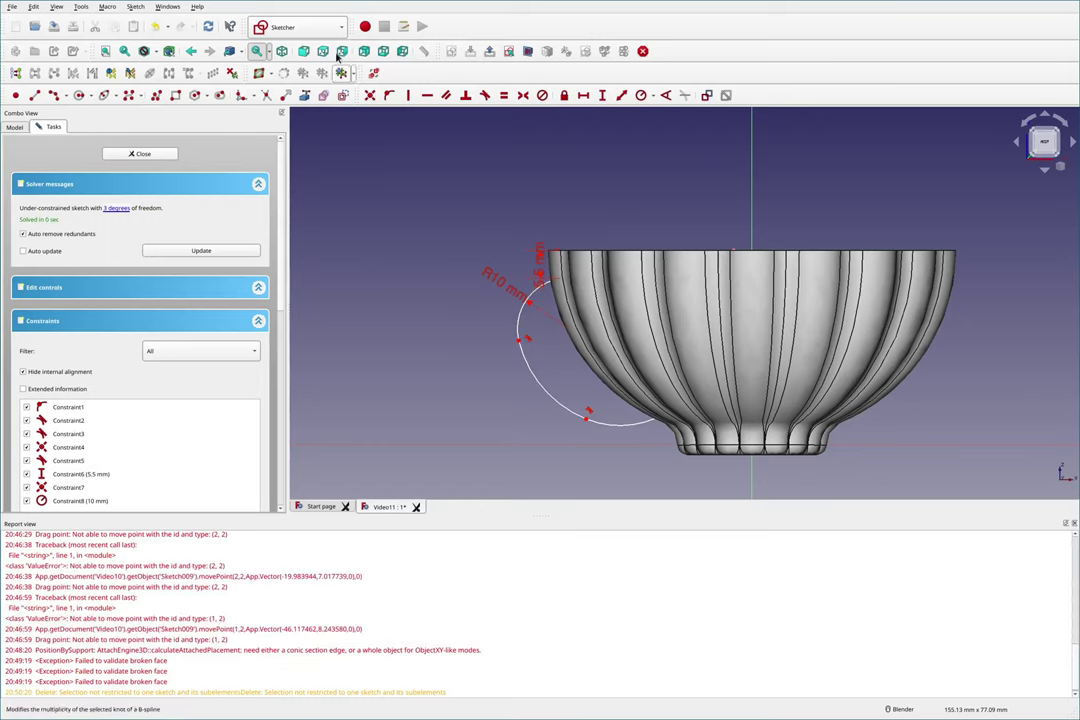
left_click(527, 53)
scroll(535, 380, "up", 2)
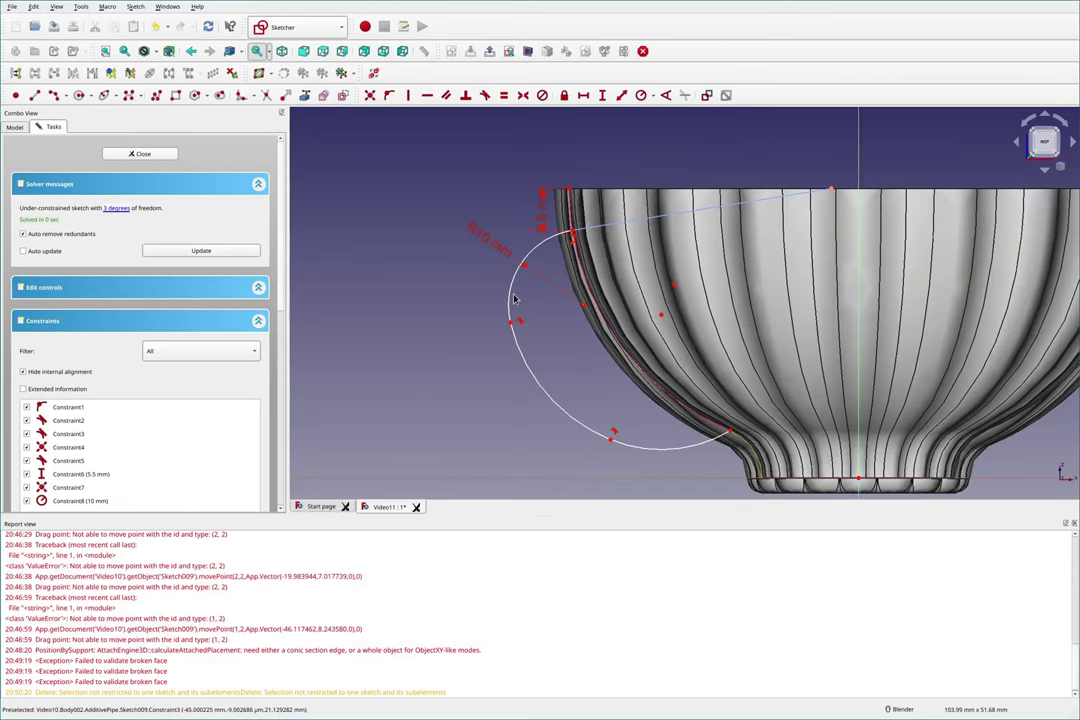
left_click(492, 240)
key("Delete")
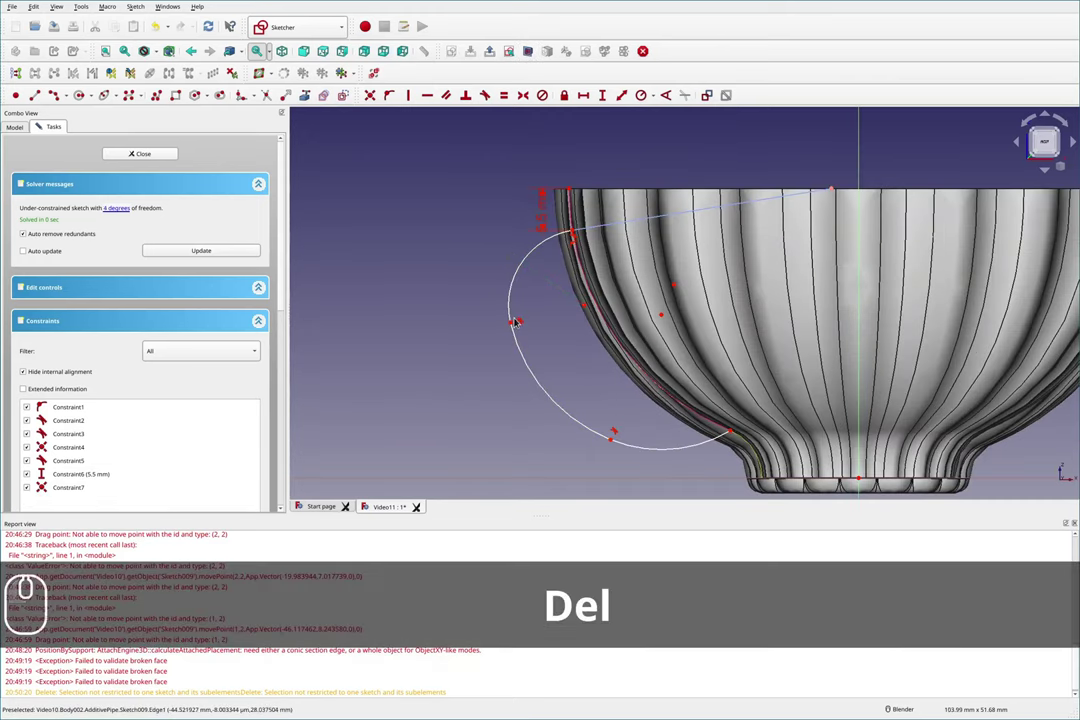
Step: Pull the upper joint outward to enlarge the top arc, and delete the middle and lower arcs of the path
mouse_move(514, 322)
left_mouse_down()
mouse_move(480, 318)
mouse_move(494, 318)
left_mouse_up()
key("Delete")
key("Delete")
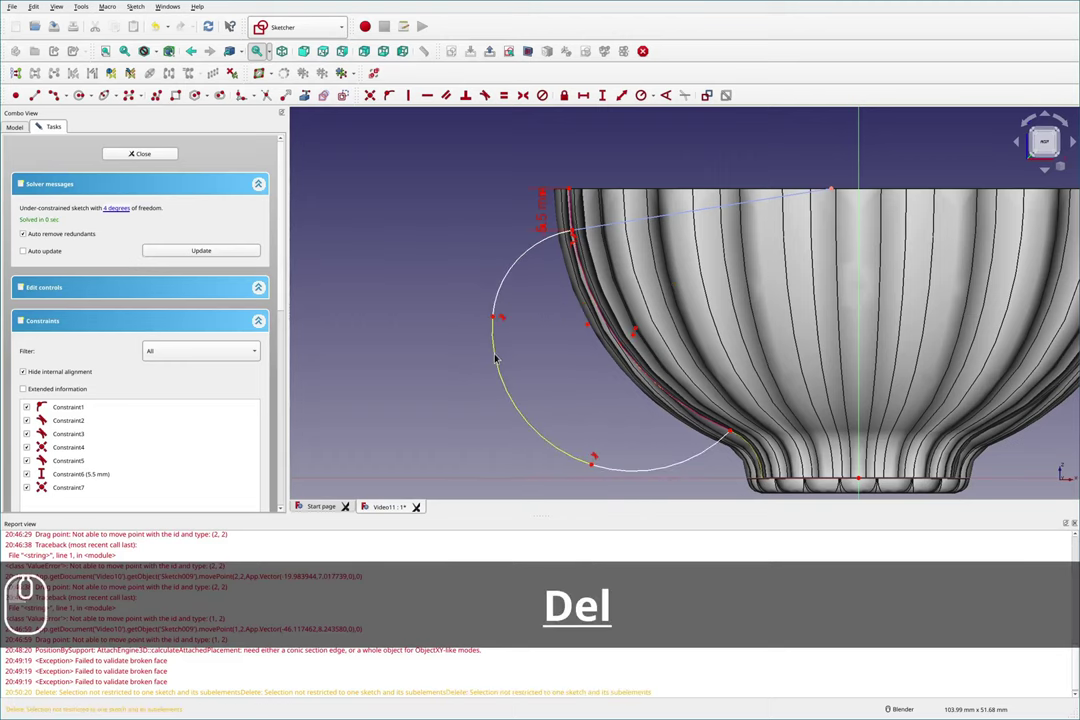
left_click(674, 460)
key("Delete")
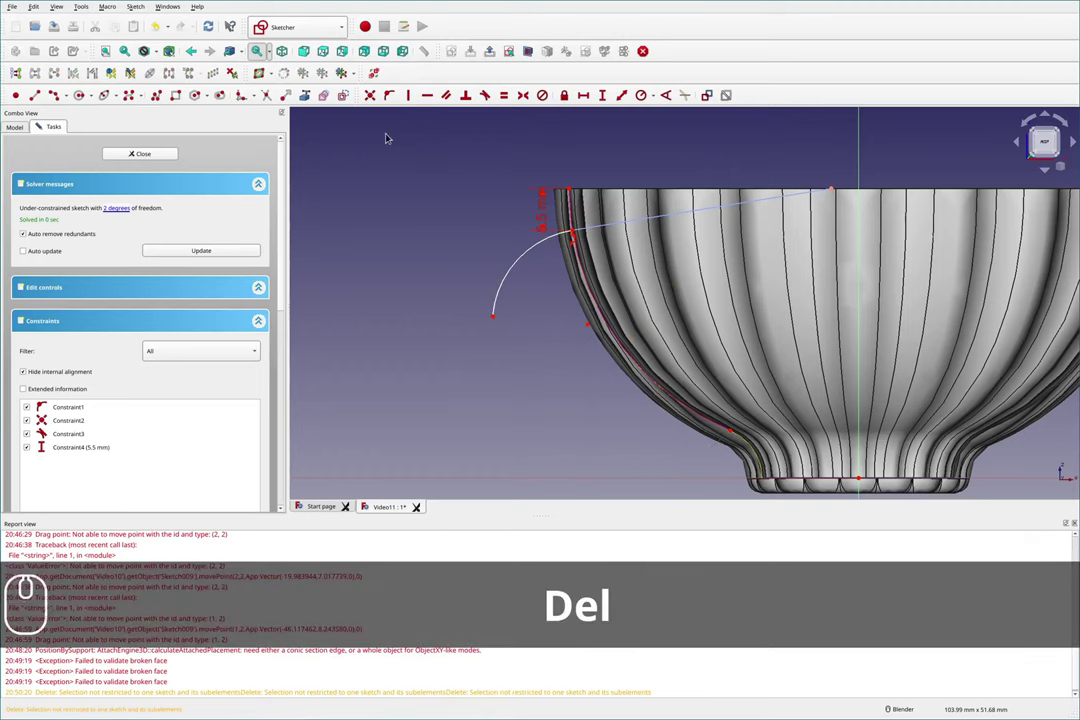
Step: Draw a line downward from the top arc's free end and continue it with an arc curving toward the bowl
left_click(35, 95)
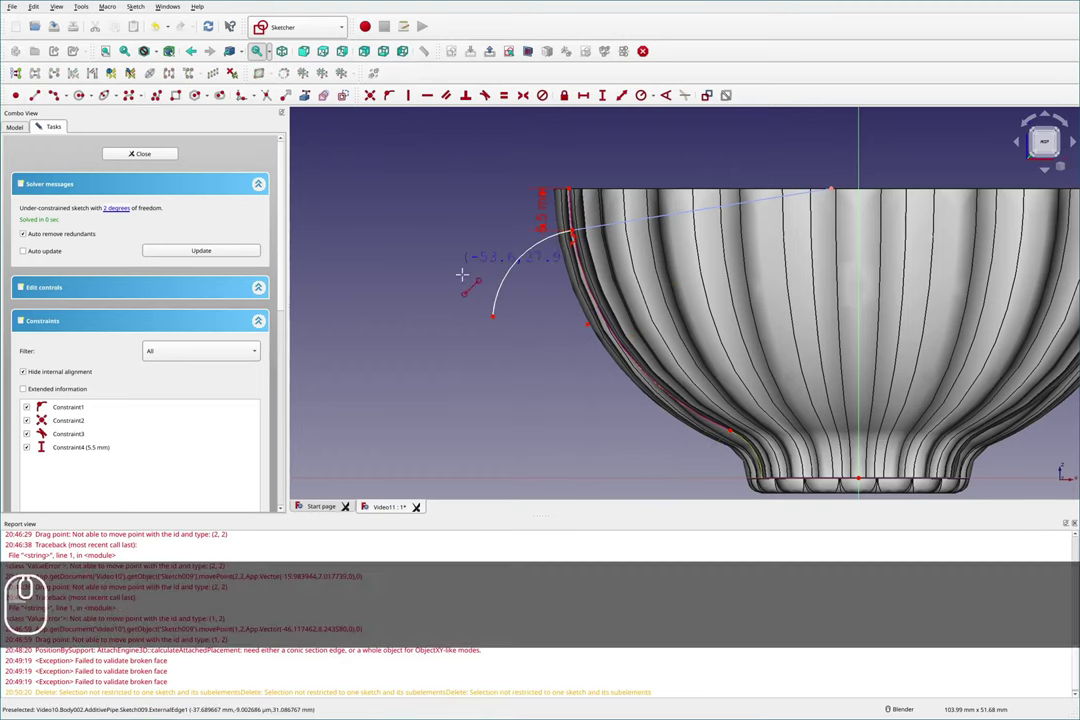
left_click(493, 316)
left_click(510, 404)
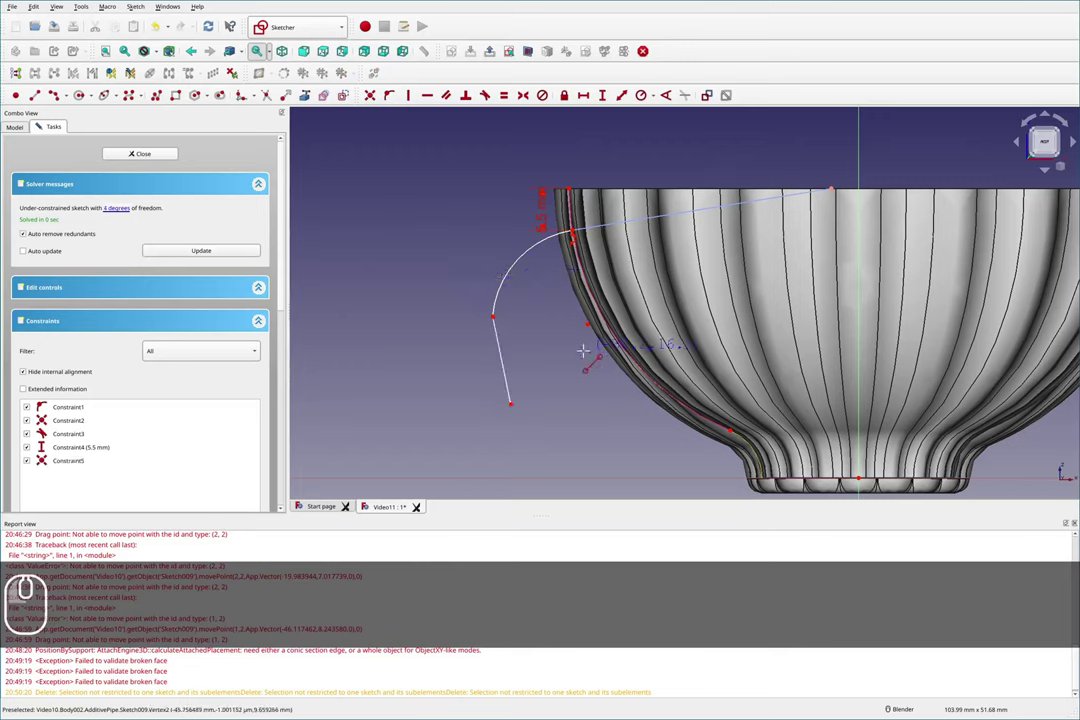
key("Escape")
left_click(35, 95)
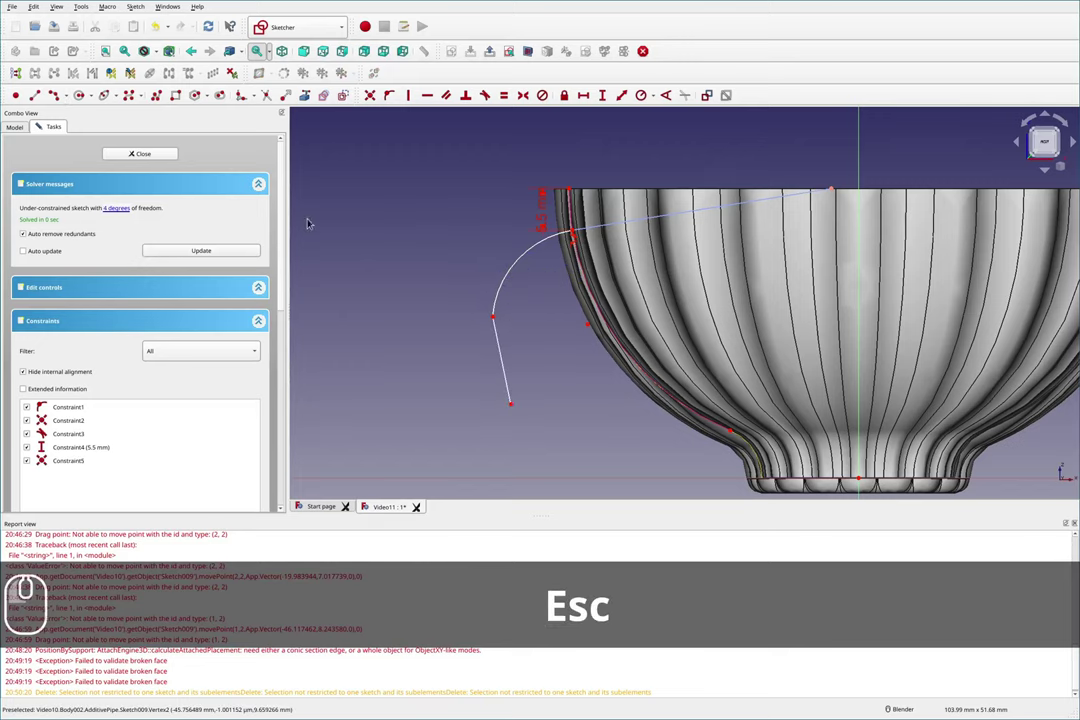
left_click(510, 404)
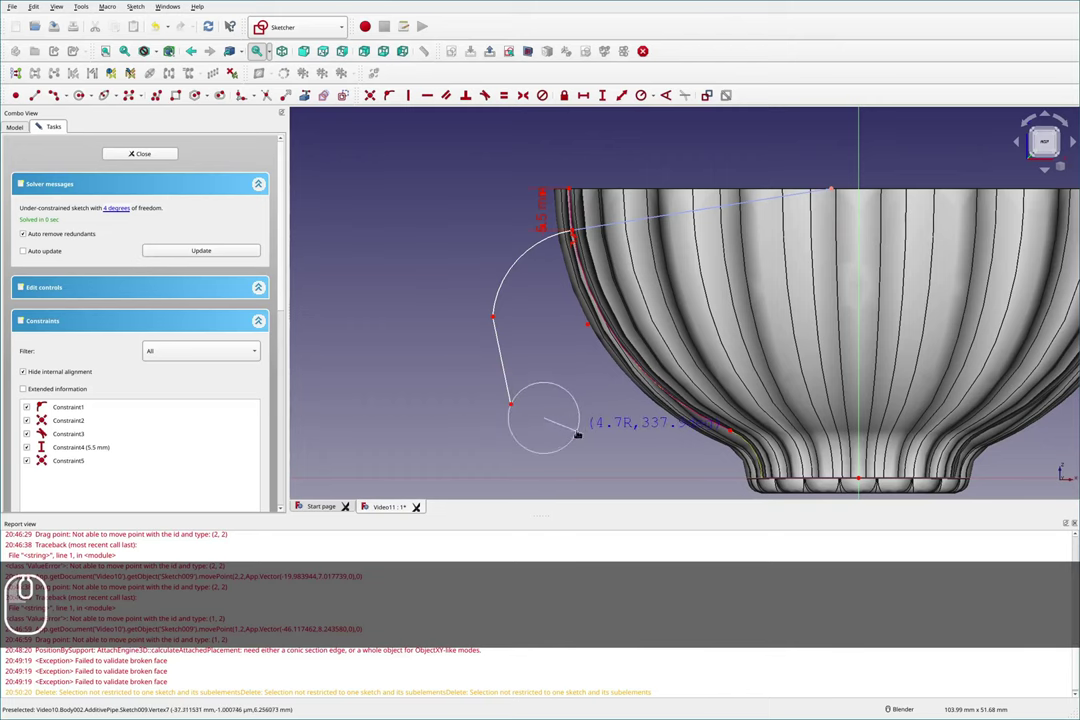
left_click(577, 431)
key("Escape")
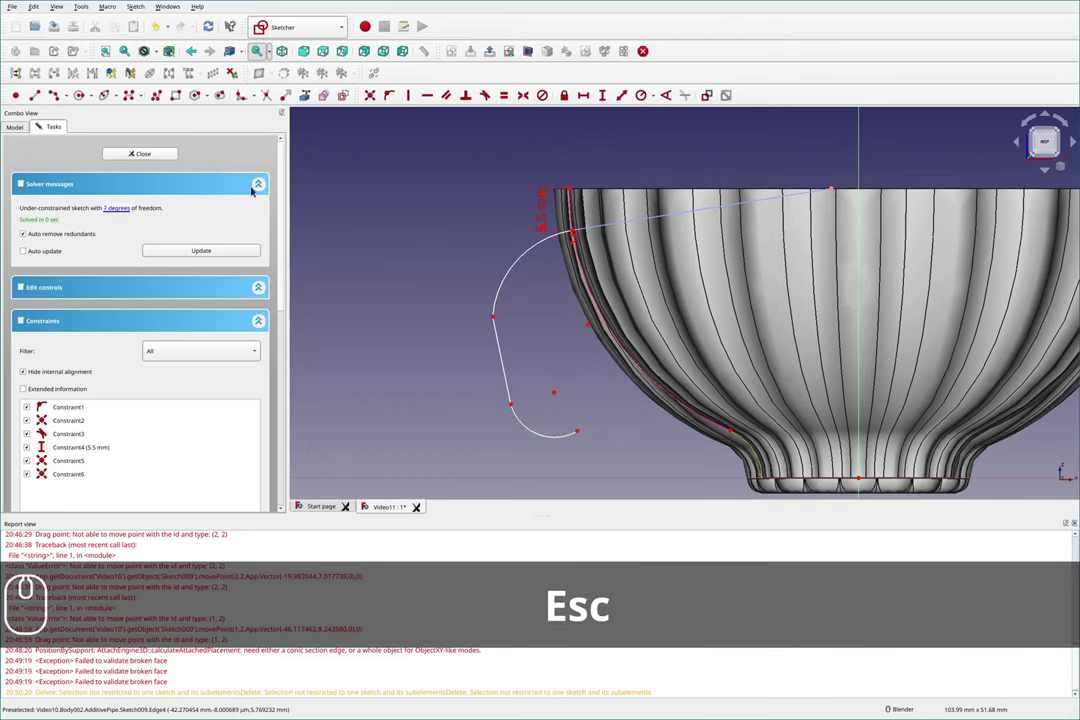
Step: Draw a short line from the lower arc's free end toward the bowl wall
left_click(35, 95)
left_click(577, 431)
left_click(613, 404)
key("Escape")
Step: Apply tangent constraints at all three joints between the lines and arcs of the handle path
left_click(577, 431)
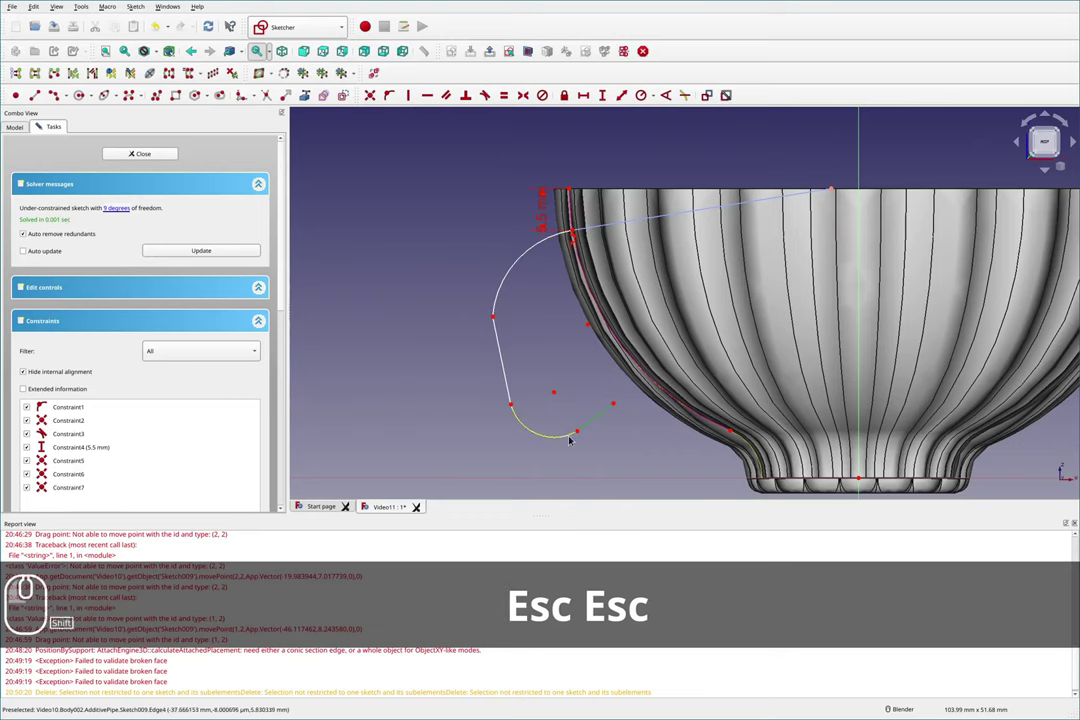
key("t")
left_click(631, 374)
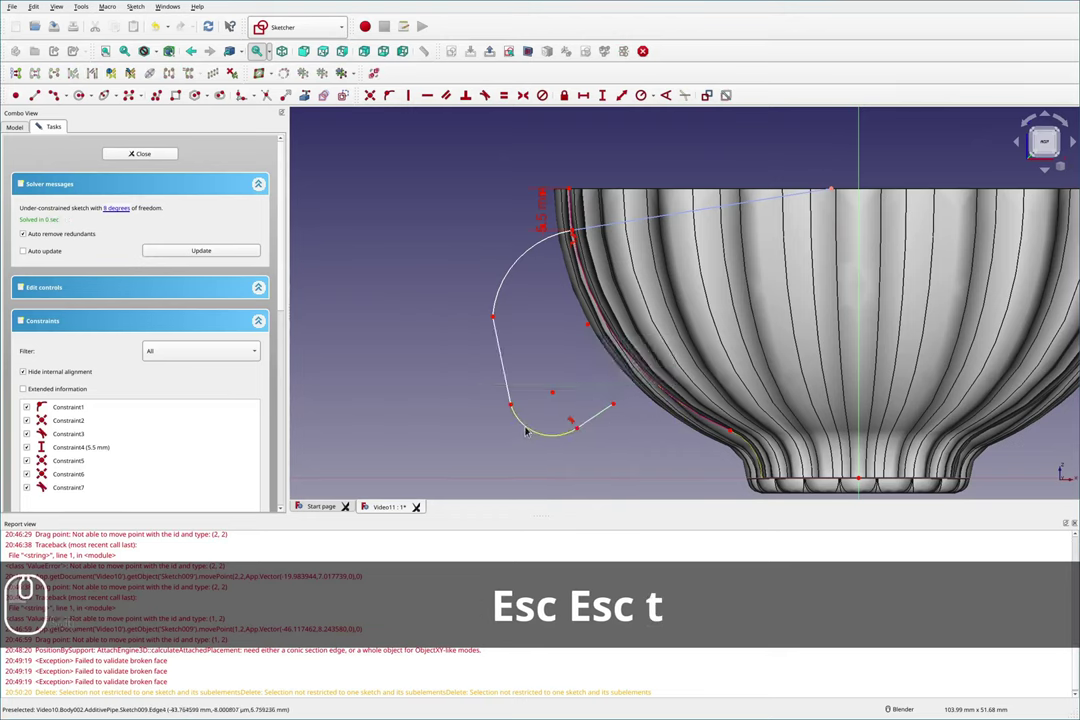
left_click(511, 405)
key("t")
left_click(631, 374)
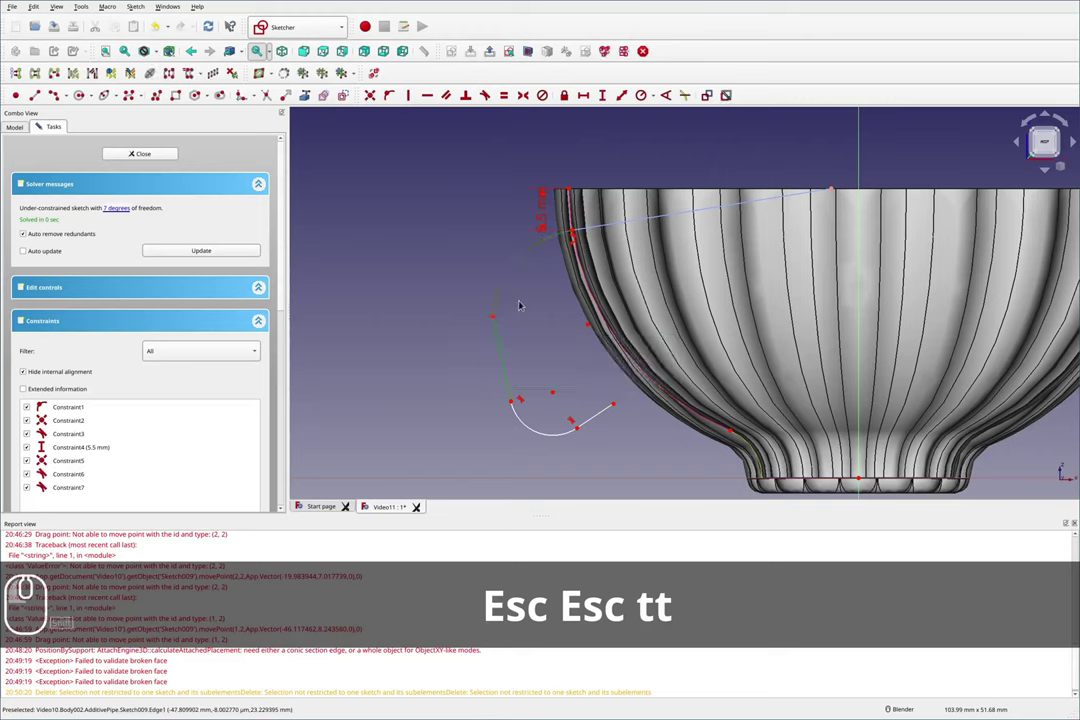
key("t")
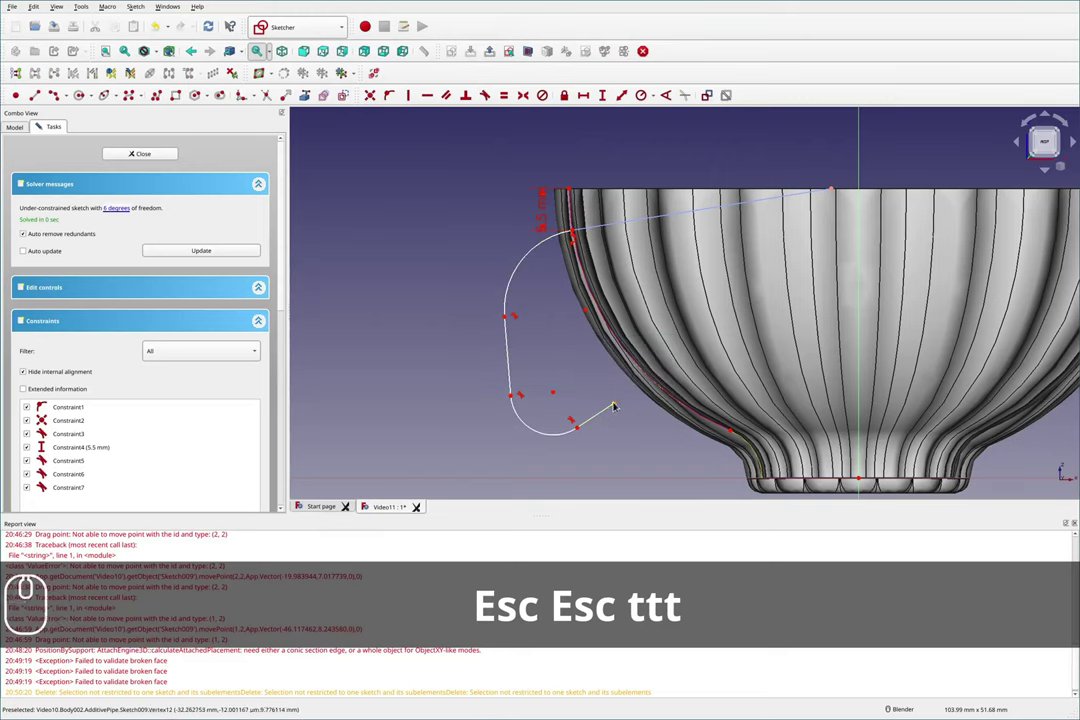
Step: Move the lower line's free end toward the bowl and make it coincident with the wall profile's lower endpoint
mouse_move(612, 407)
left_mouse_down()
mouse_move(730, 436)
mouse_move(700, 445)
left_mouse_up()
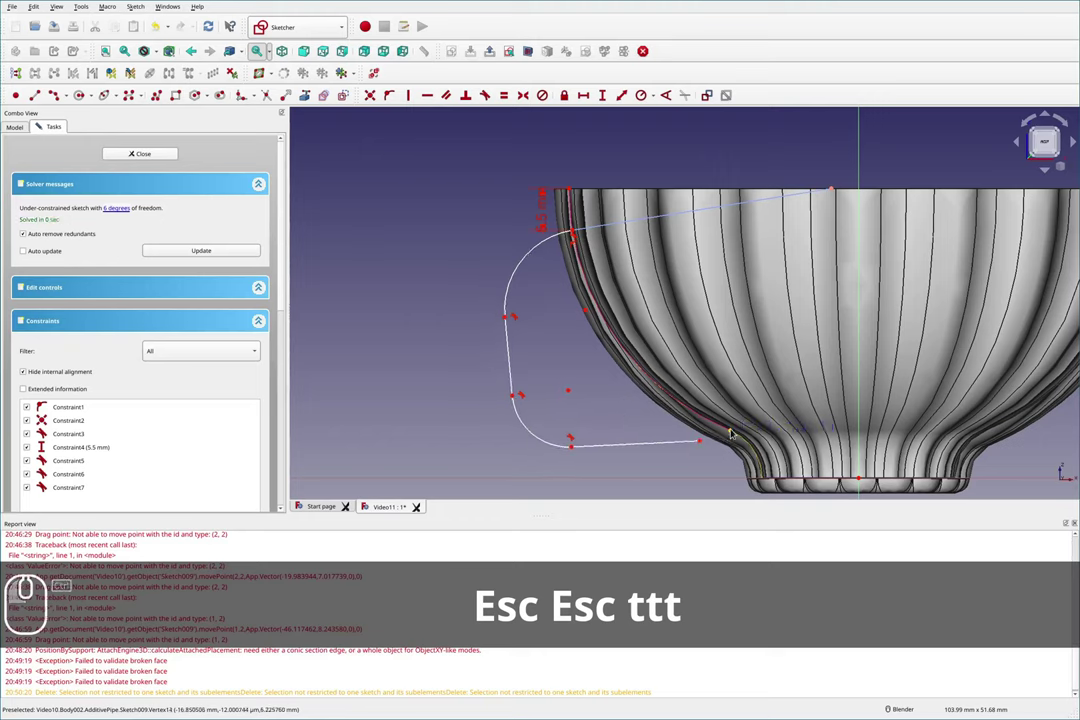
key("c")
left_click(701, 443)
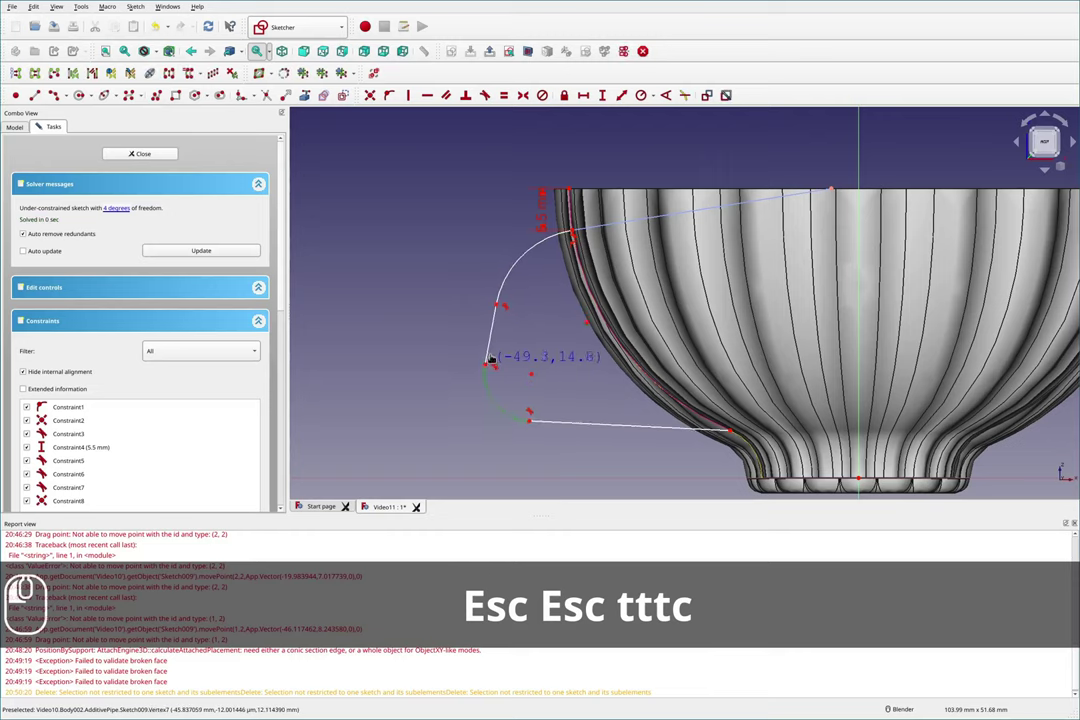
Step: Reshape the handle path by moving the arc joints outward and lowering the joint between the lower arc and line
left_click(496, 352)
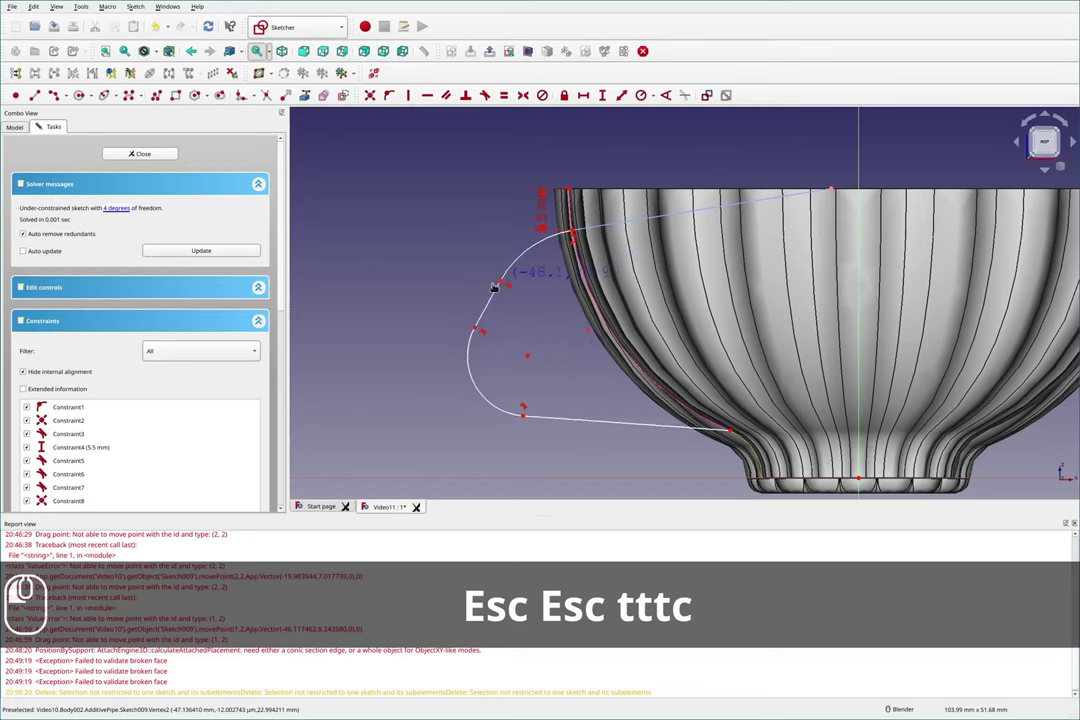
left_click(466, 334)
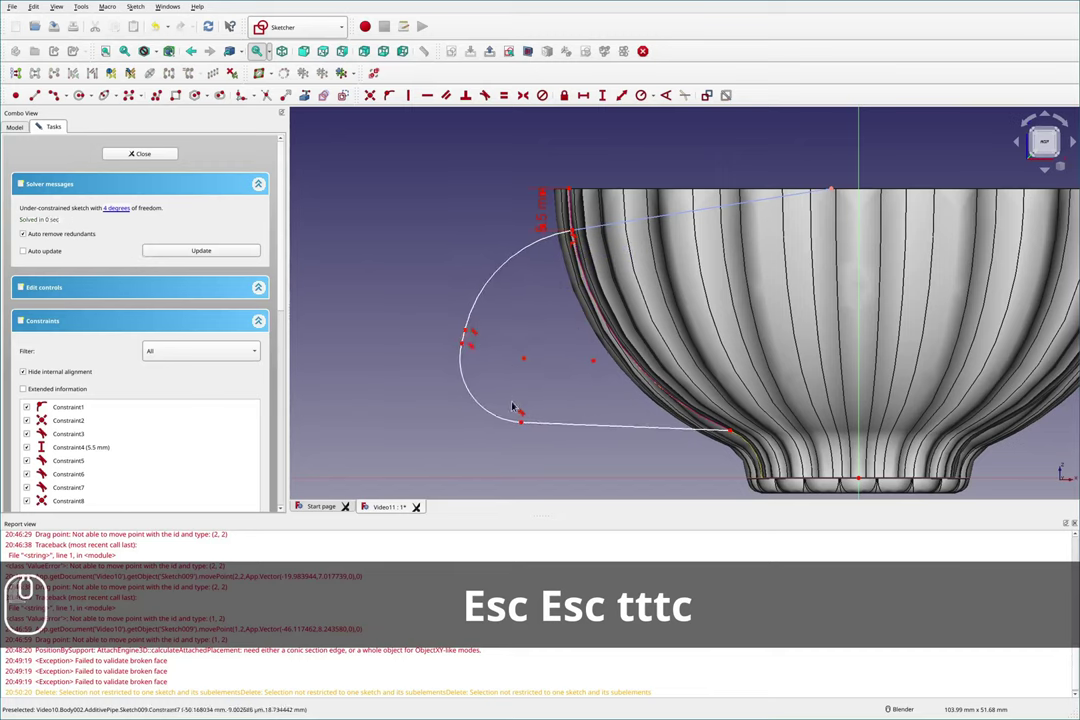
mouse_move(521, 425)
left_mouse_down()
mouse_move(478, 432)
mouse_move(532, 433)
left_mouse_up()
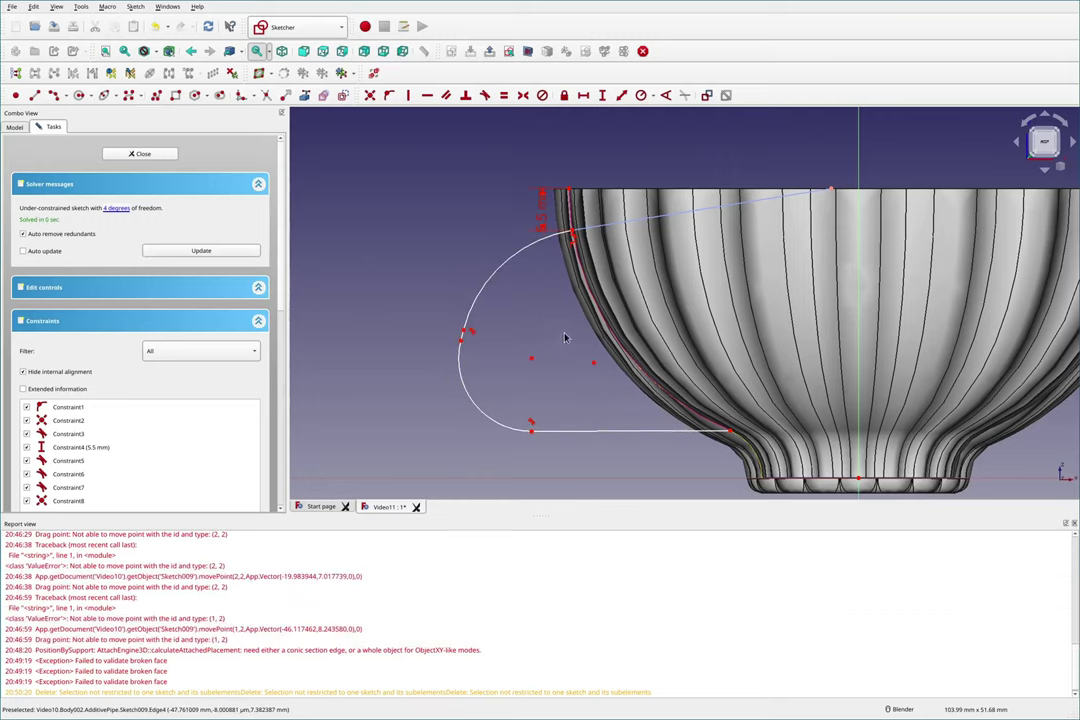
Step: Set the vertical distance between the bowl rim and the handle path's upper start point to 5 mm
double_click(545, 217)
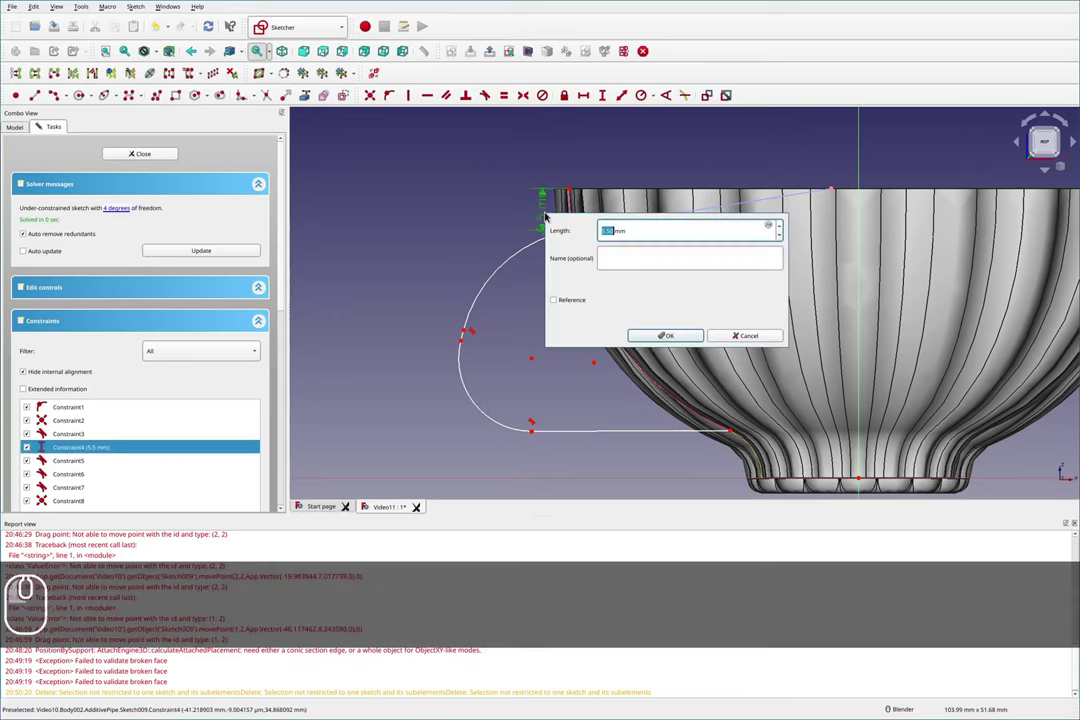
type("5")
key("Return")
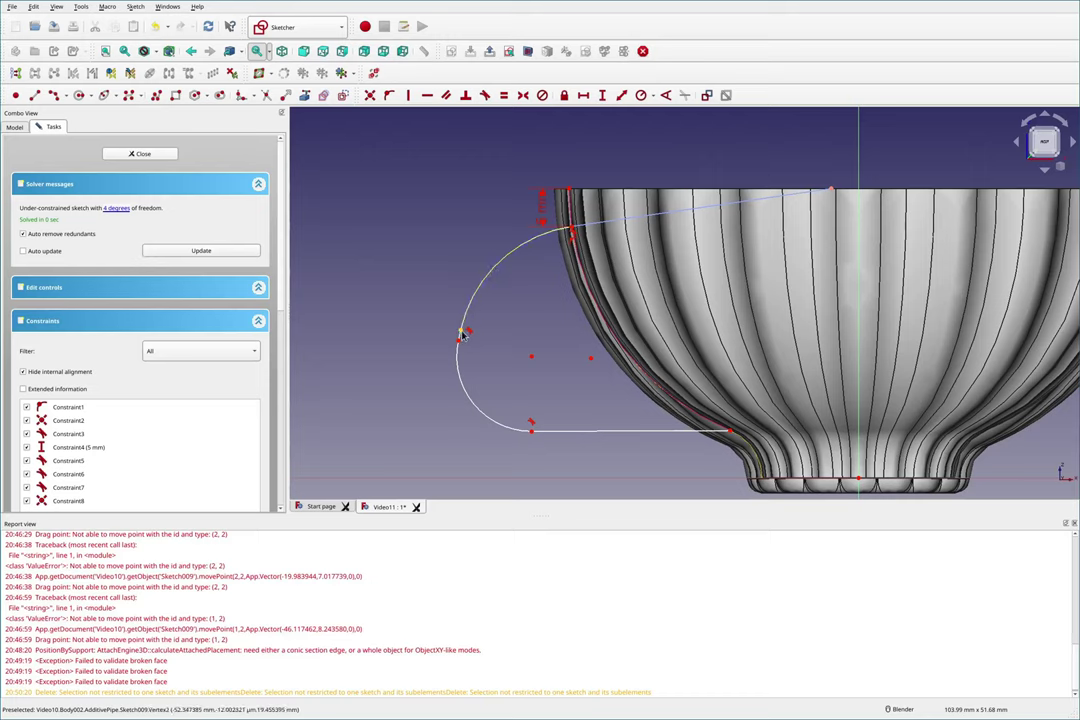
Step: Raise the joint between the lower arc and line, and lock it about 43.7 mm and 8.7 mm from the sketch axes
left_click_drag(531, 436, 526, 418)
left_click(527, 413)
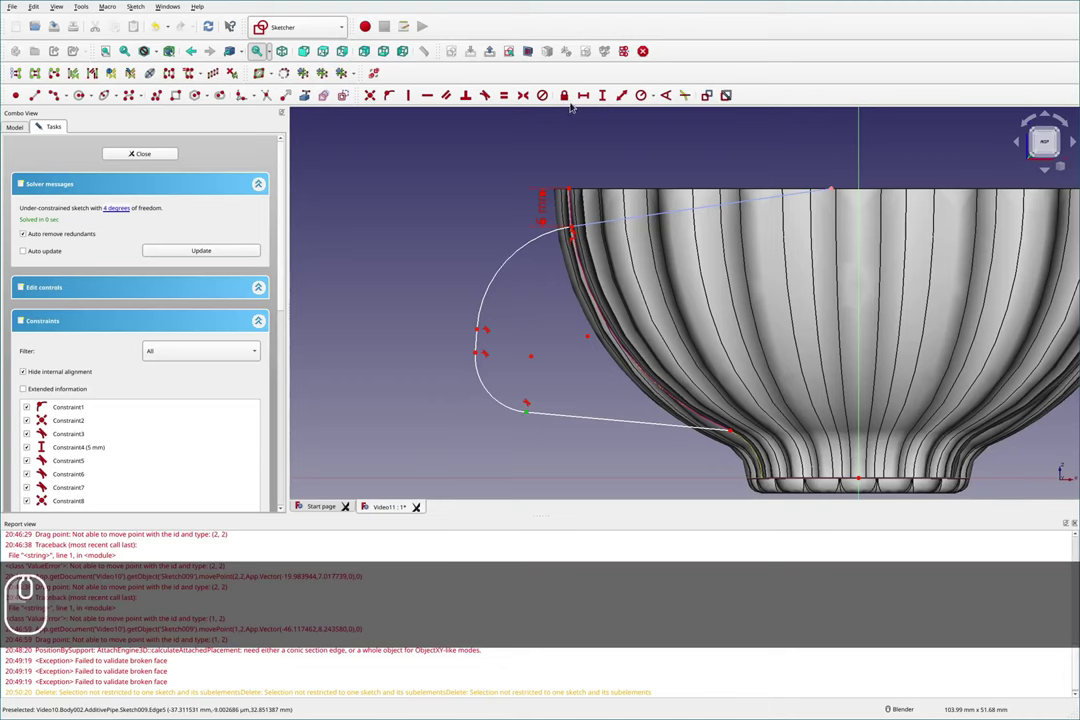
left_click(565, 95)
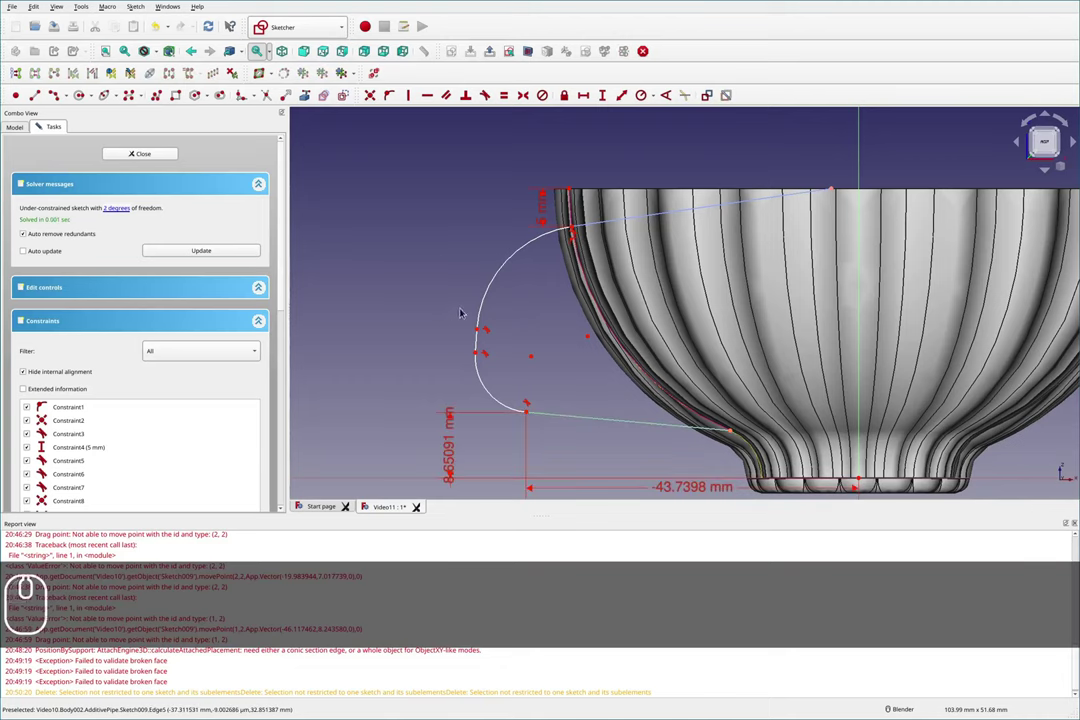
Step: Reshape the upper curve, lock the lower arc's upper endpoint about 49.5 mm and 27.4 mm from the axes, and close the sketch
mouse_move(480, 331)
left_mouse_down()
mouse_move(486, 284)
mouse_move(466, 337)
left_mouse_up()
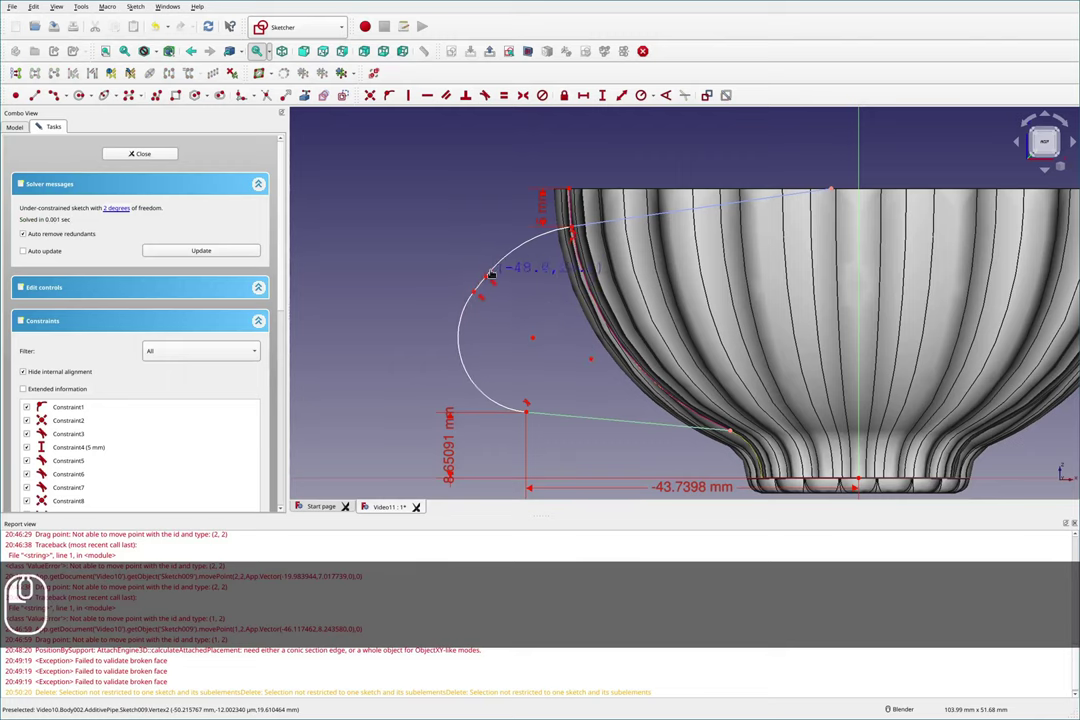
mouse_move(493, 271)
left_mouse_down()
mouse_move(455, 356)
mouse_move(484, 354)
mouse_move(487, 364)
mouse_move(472, 362)
mouse_move(480, 357)
left_mouse_up()
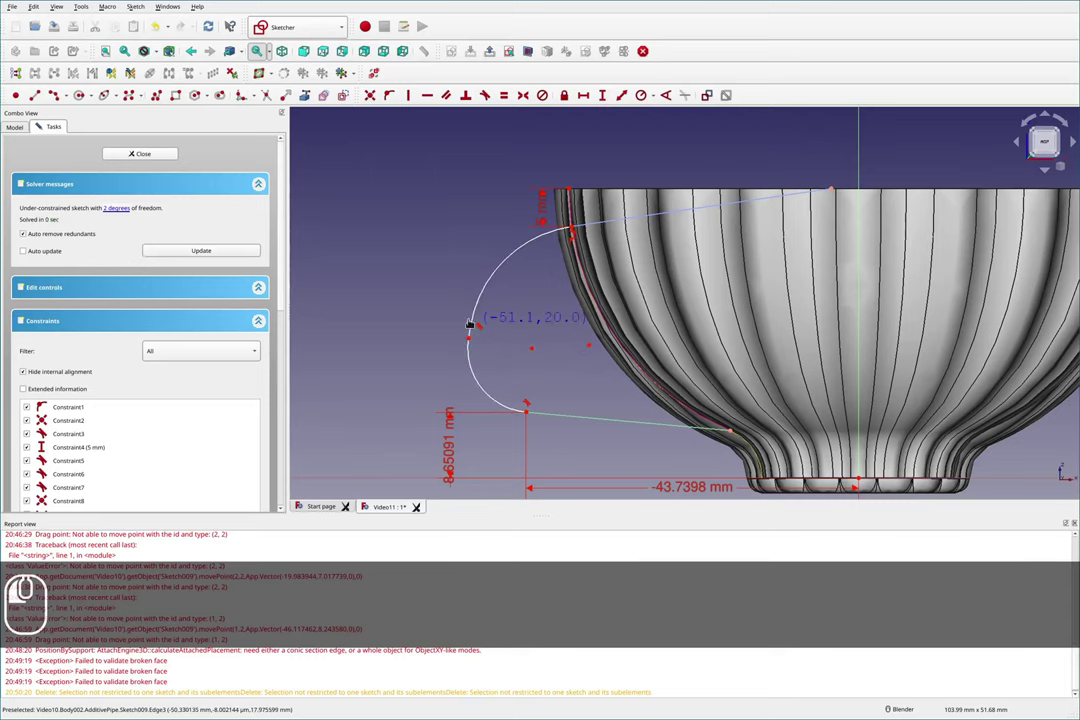
left_click_drag(476, 267, 503, 253)
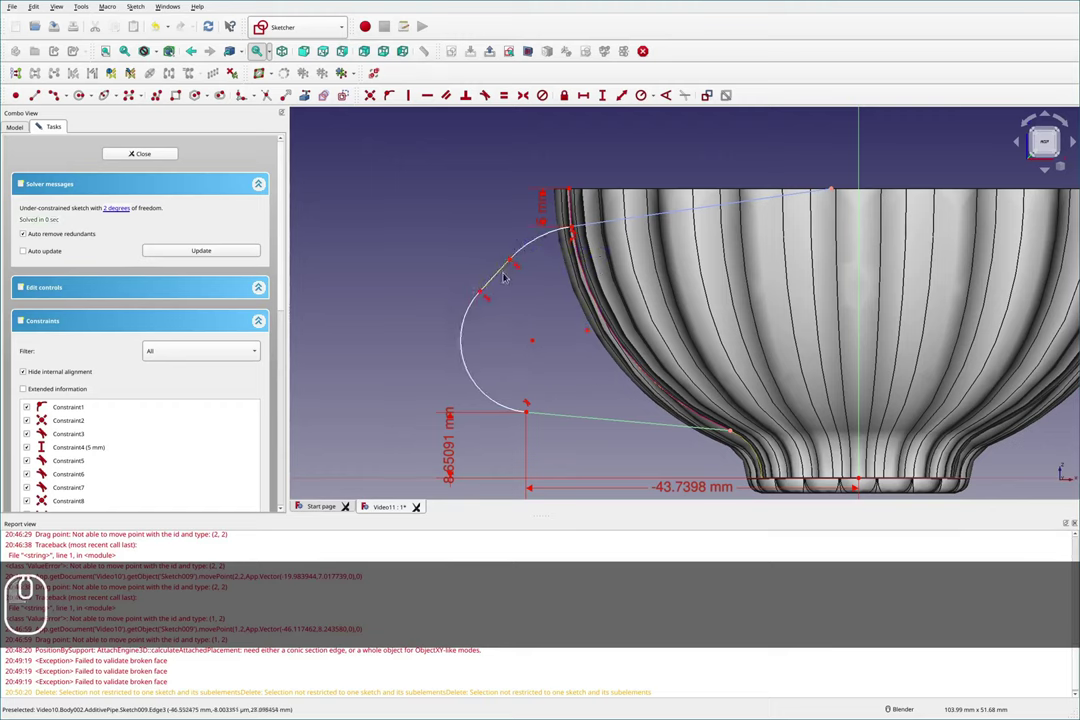
left_click_drag(485, 298, 493, 267)
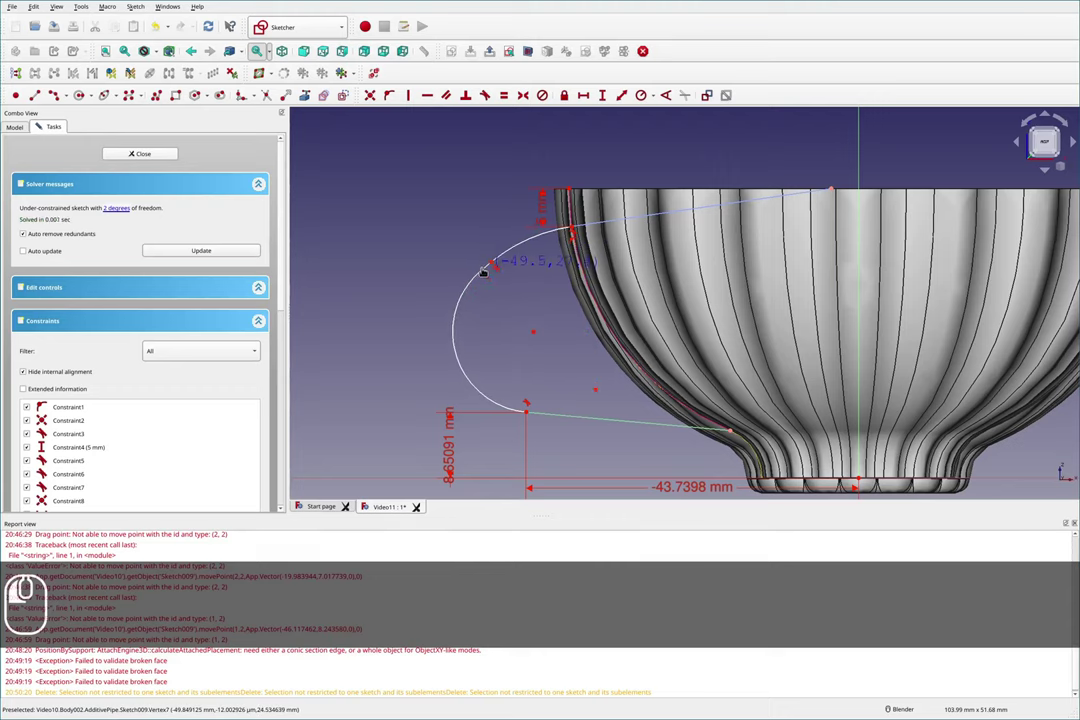
left_click(564, 95)
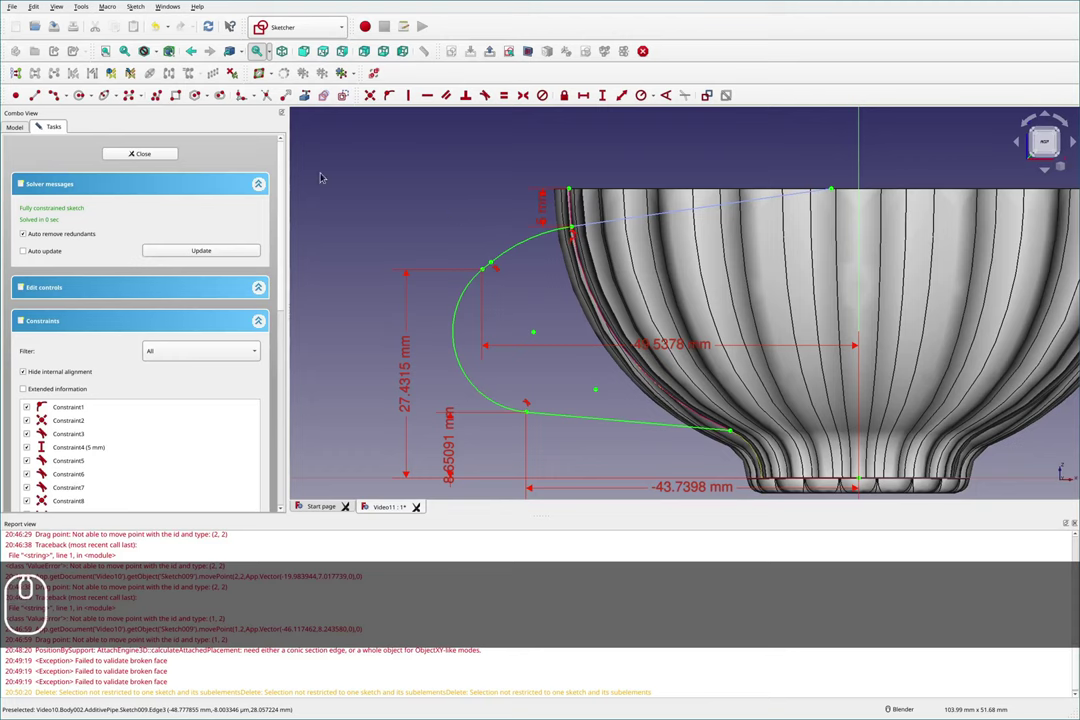
left_click(139, 153)
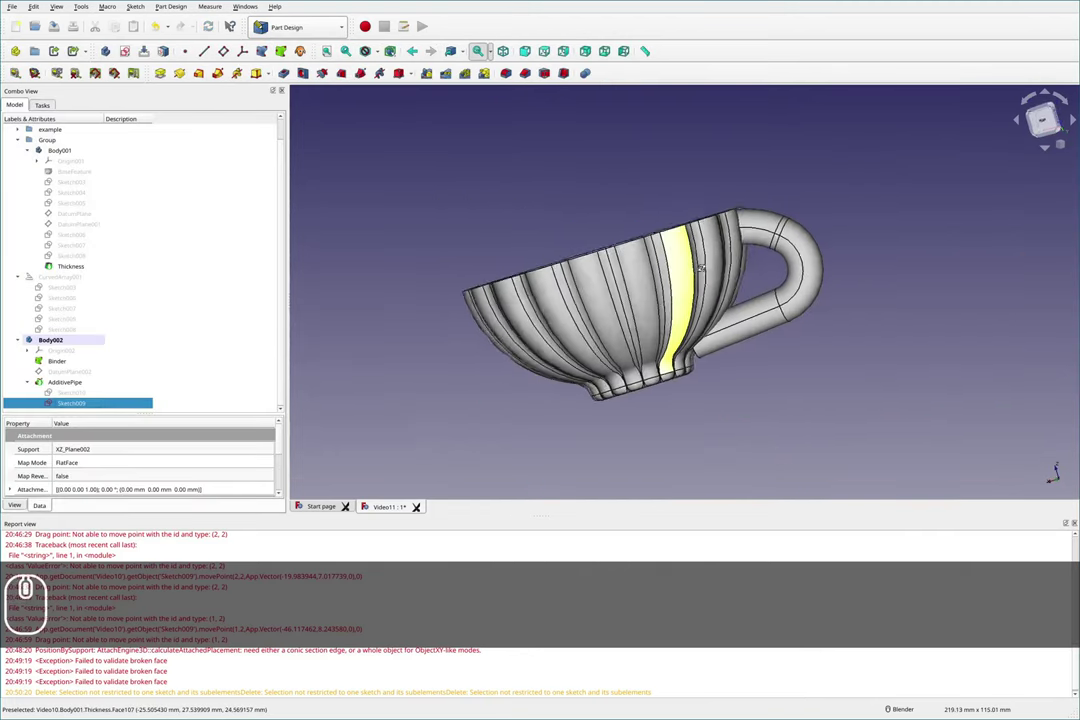
Step: Reopen Sketch009 in section view and draw a line about 11 mm long from the path's lower endpoint into the bowl
middle_click_drag(701, 268, 617, 378)
scroll(687, 316, "up", 3)
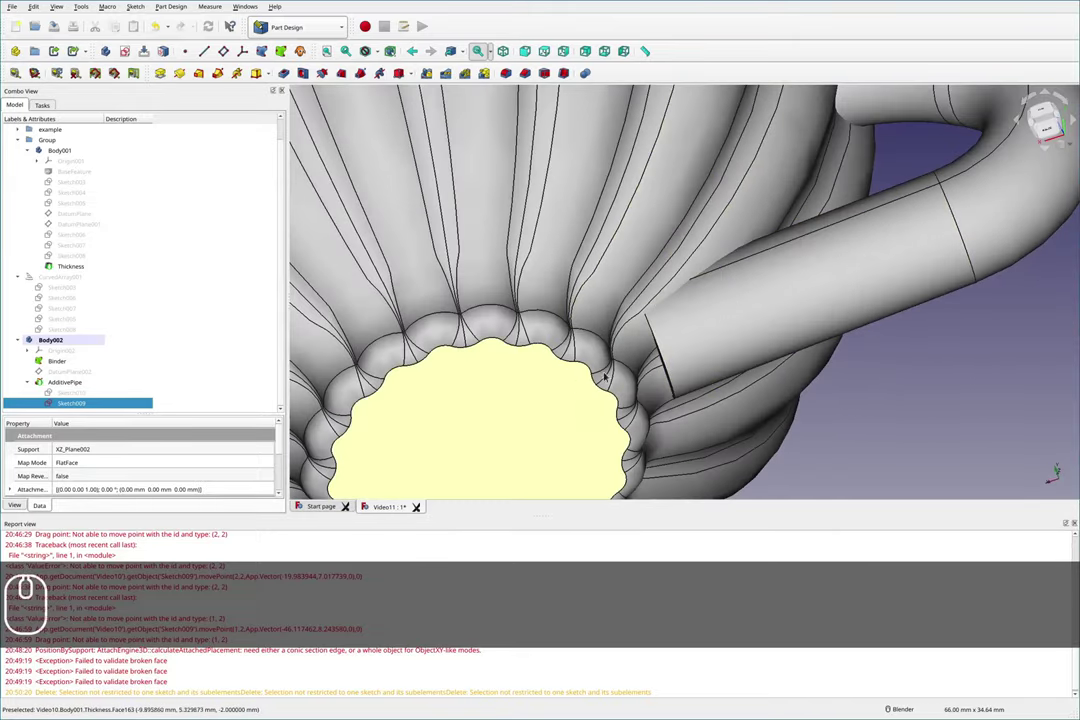
double_click(70, 404)
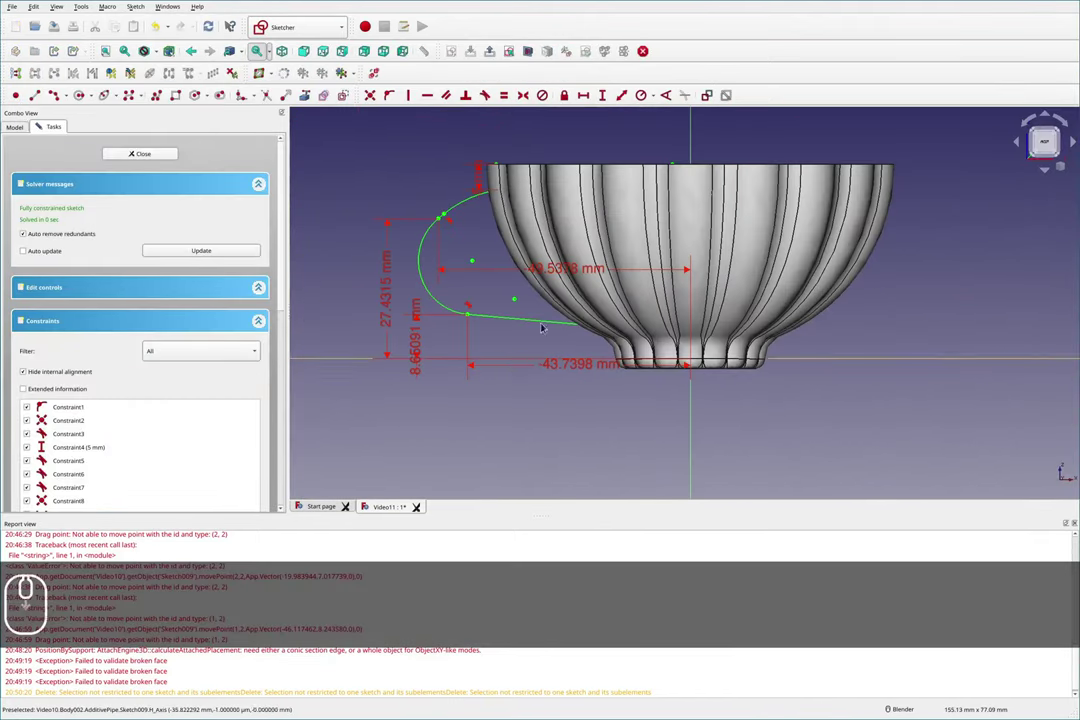
left_click(528, 51)
scroll(657, 358, "up", 4)
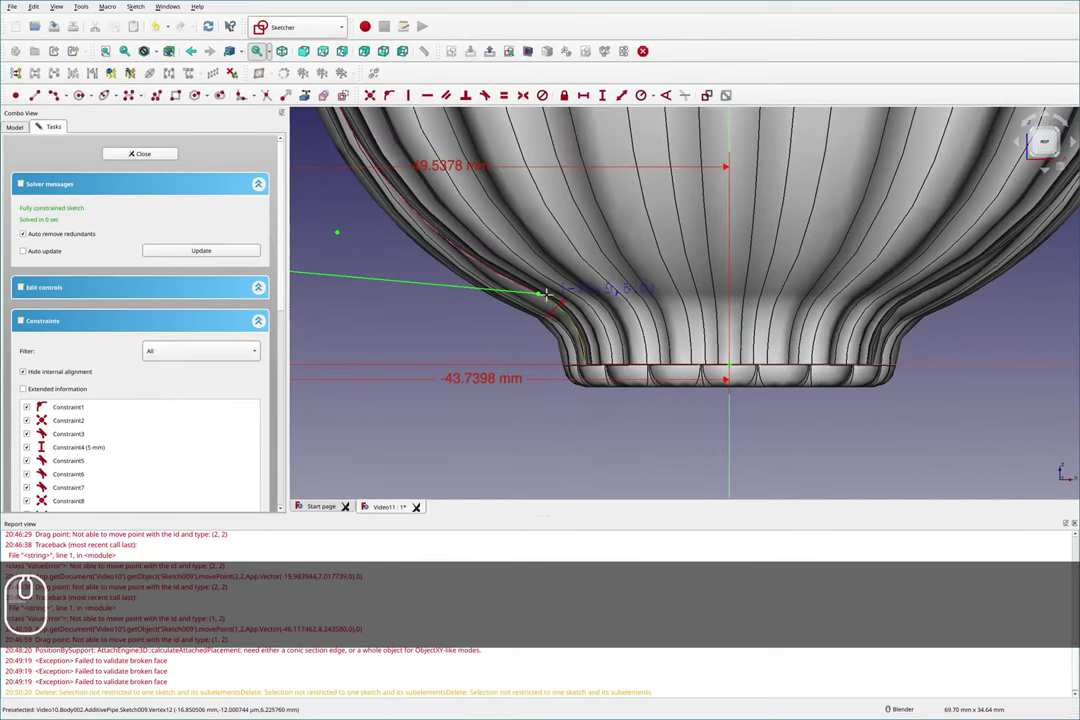
left_click(537, 296)
left_click(662, 298)
key("Escape")
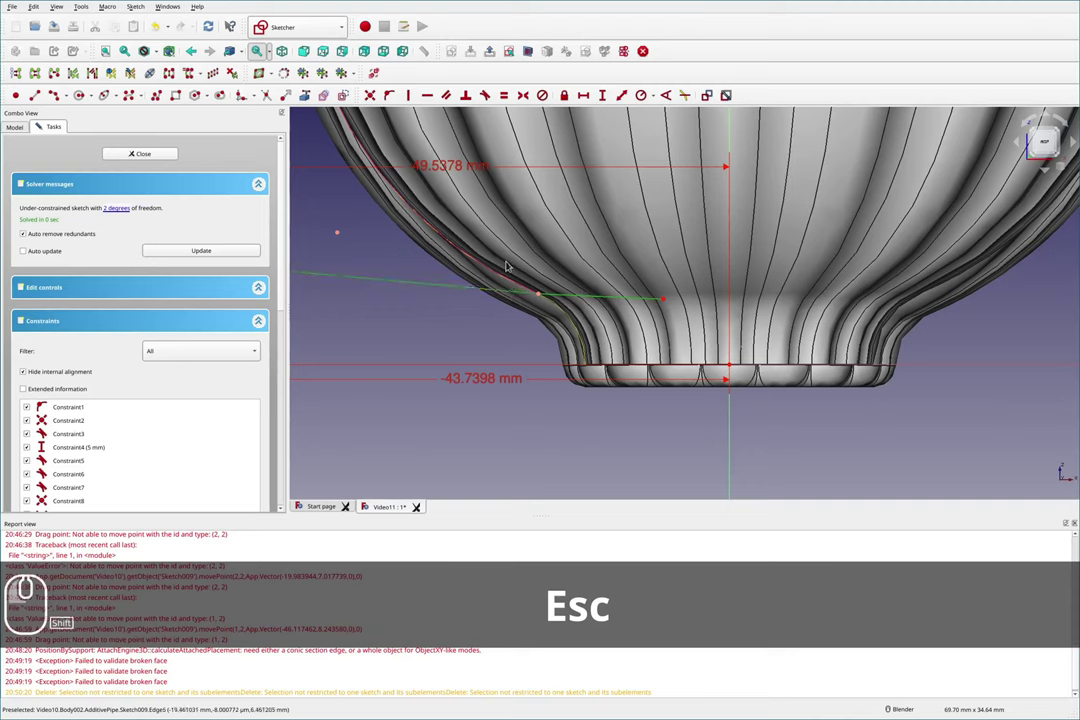
Step: Constrain the new line parallel to the handle's lower line with a length of 10 mm, and close the sketch
left_click(446, 95)
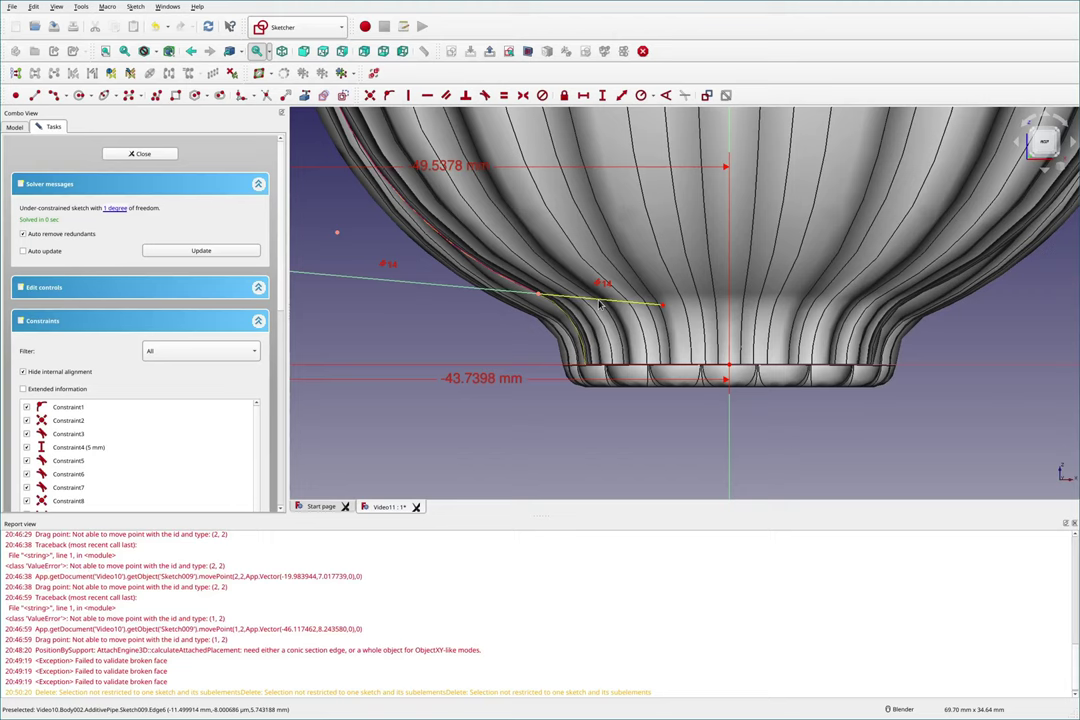
left_click(600, 304)
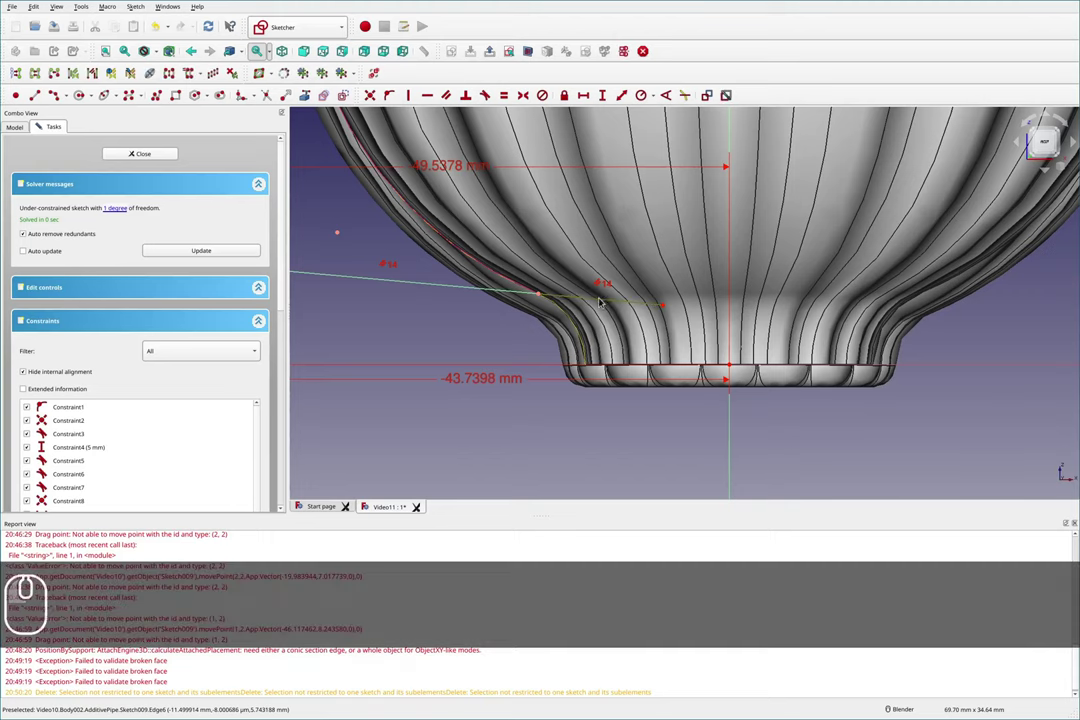
left_click(621, 97)
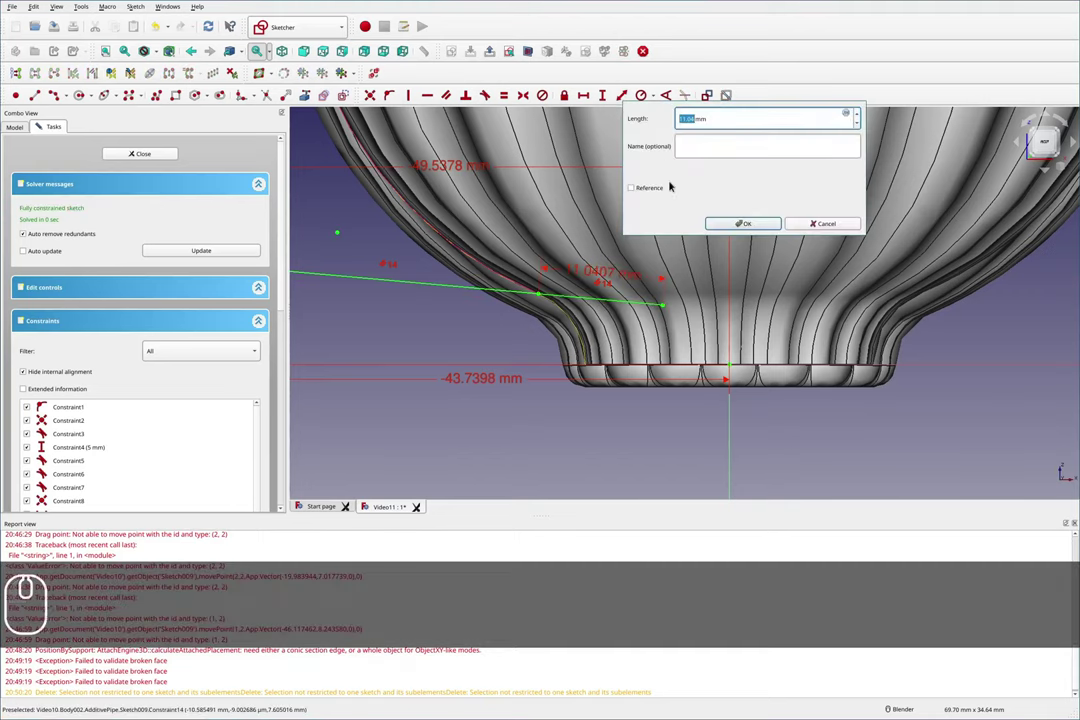
type("10")
key("Return")
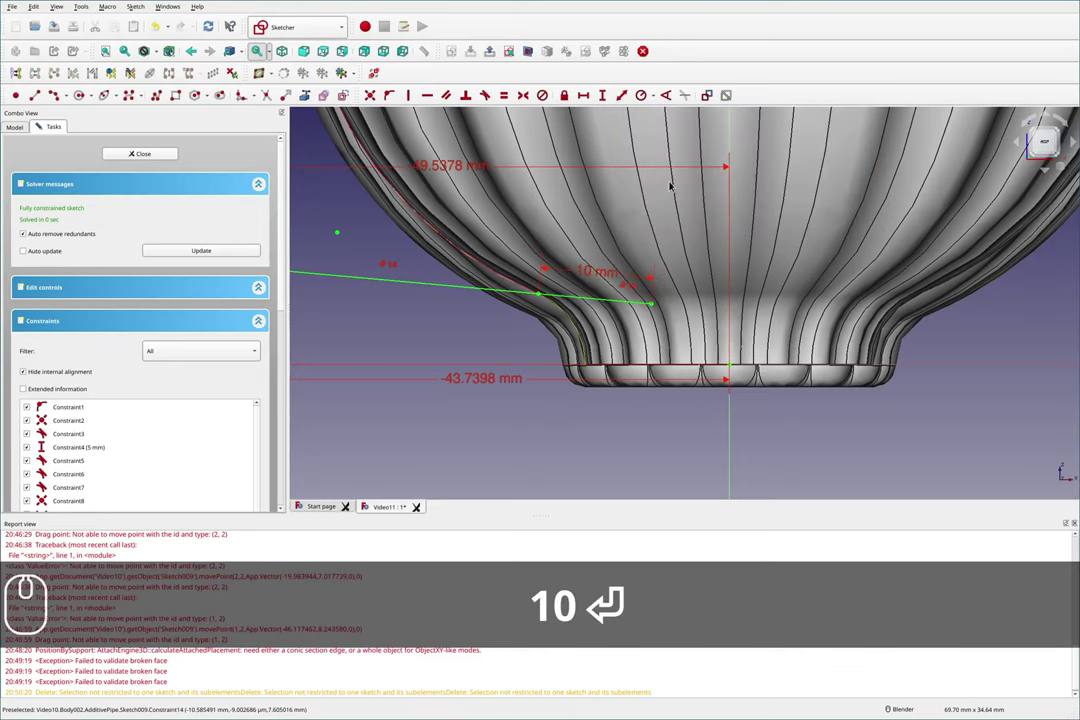
key("Escape")
Step: Examine the inside of the bowl where the handle's lower end meets the wall
mouse_move(675, 229)
middle_mouse_down()
mouse_move(656, 231)
mouse_move(698, 382)
mouse_move(604, 329)
mouse_move(699, 255)
mouse_move(790, 290)
mouse_move(838, 254)
mouse_move(723, 222)
mouse_move(817, 251)
mouse_move(742, 248)
mouse_move(660, 205)
mouse_move(596, 222)
middle_mouse_up()
key("F2")
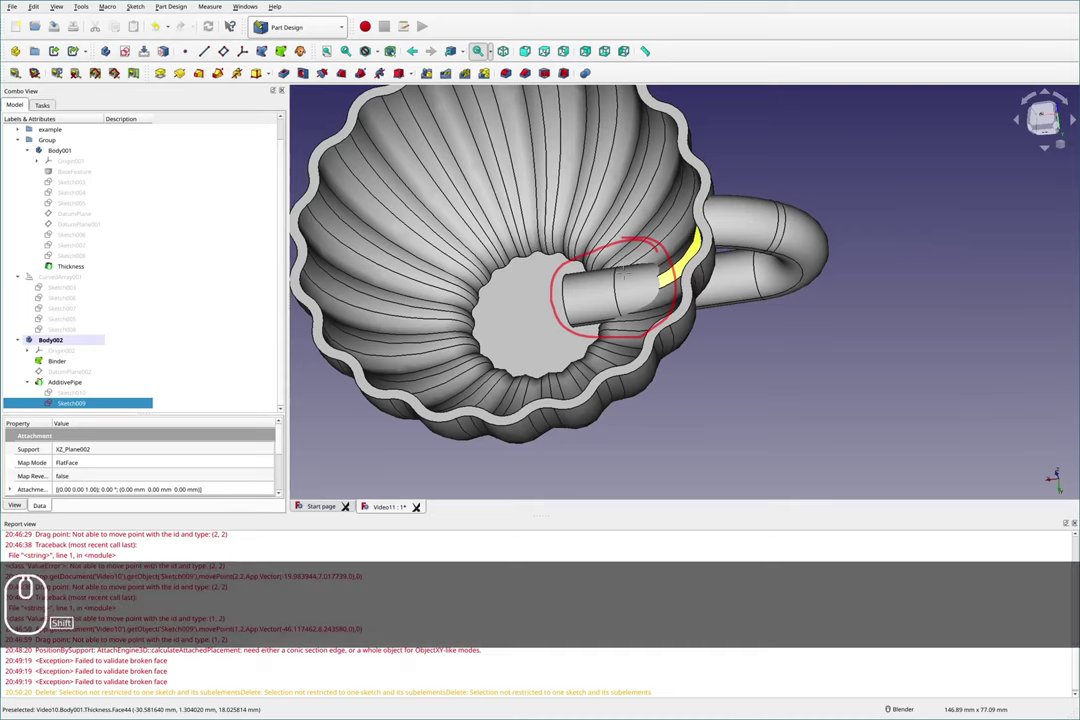
key("shift+F2")
key("F2")
middle_click_drag(583, 229, 615, 232)
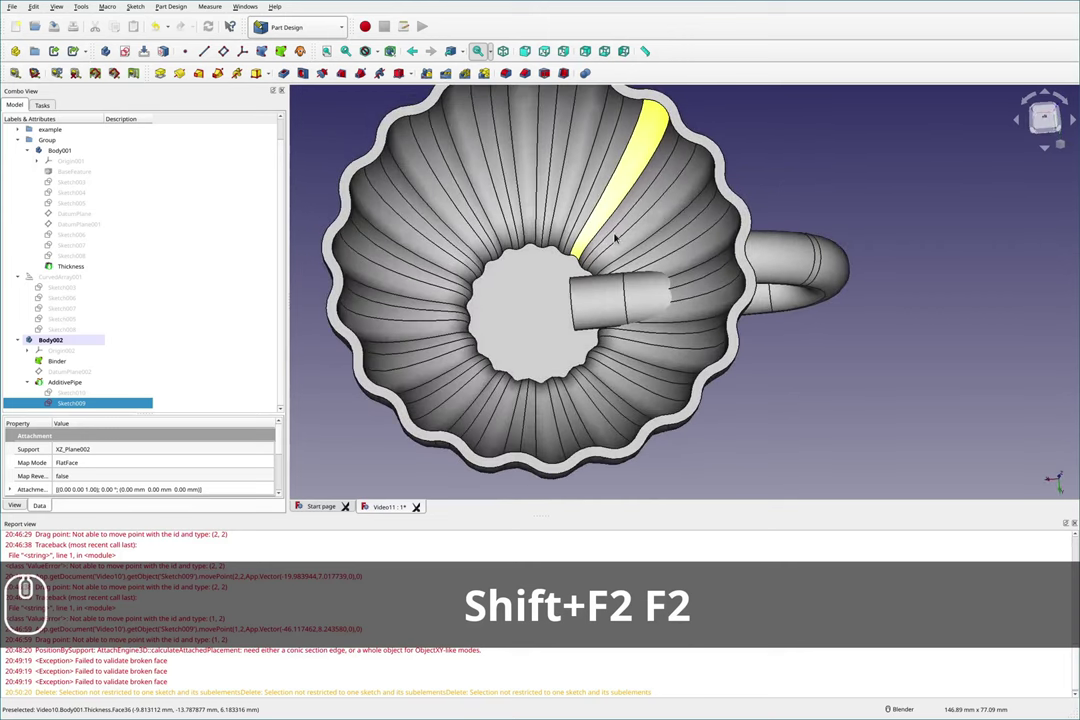
scroll(615, 237, "down", 5)
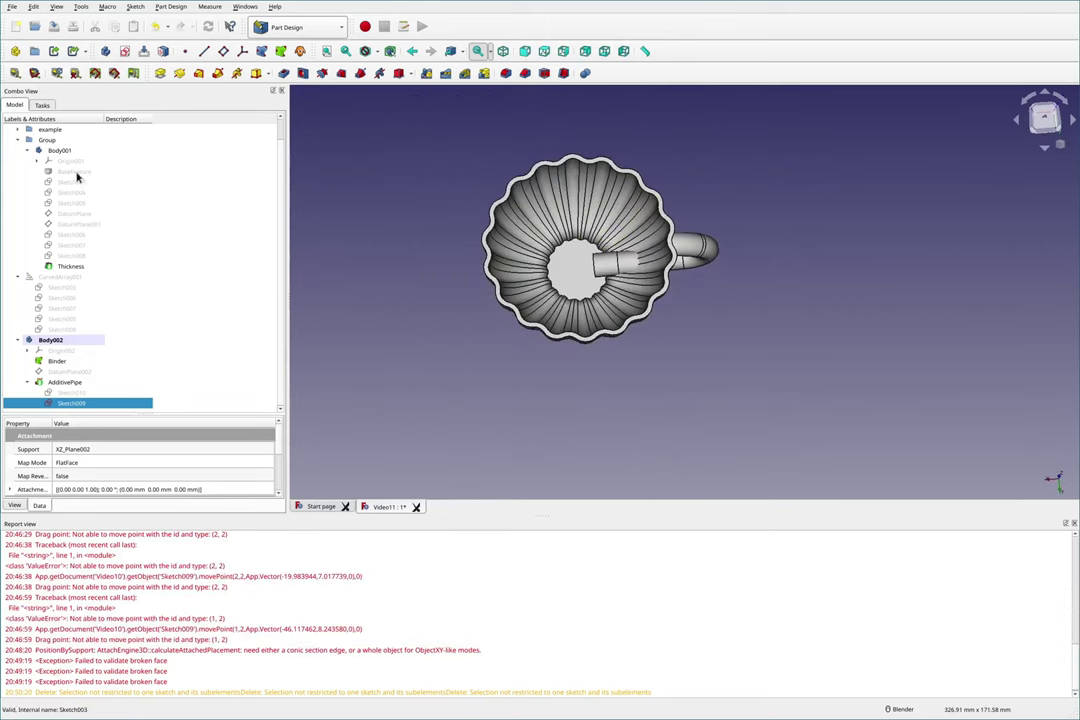
Step: Open the Thickness feature of Body001 to review its inward thickness option, and cancel without changes
double_click(70, 267)
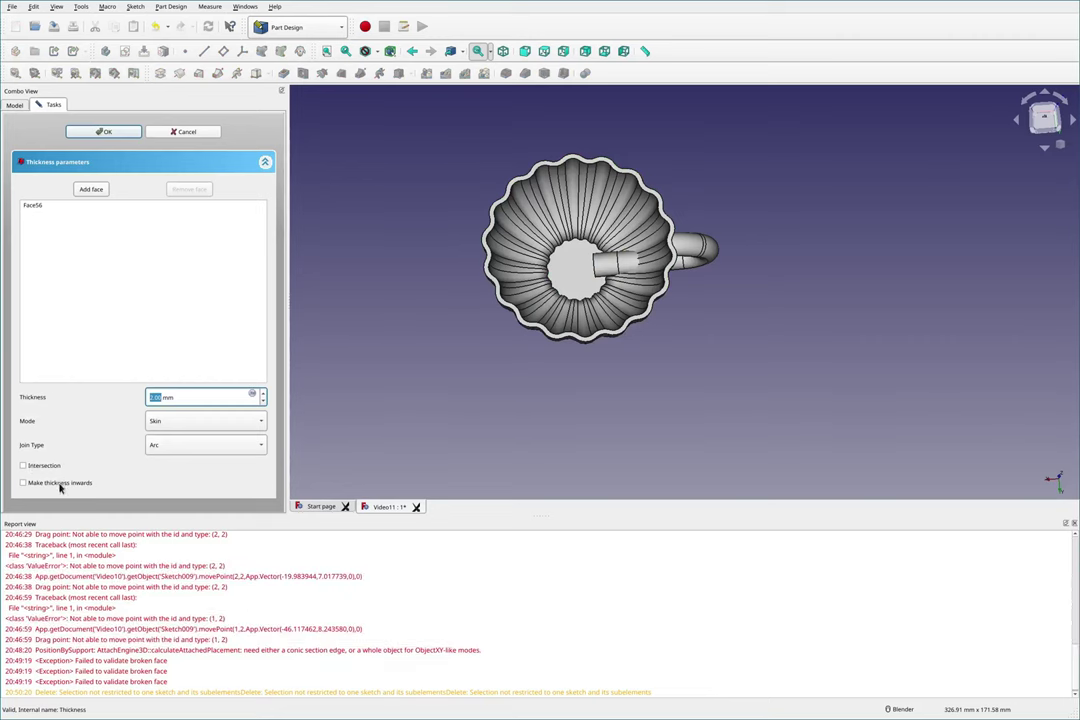
key("F2")
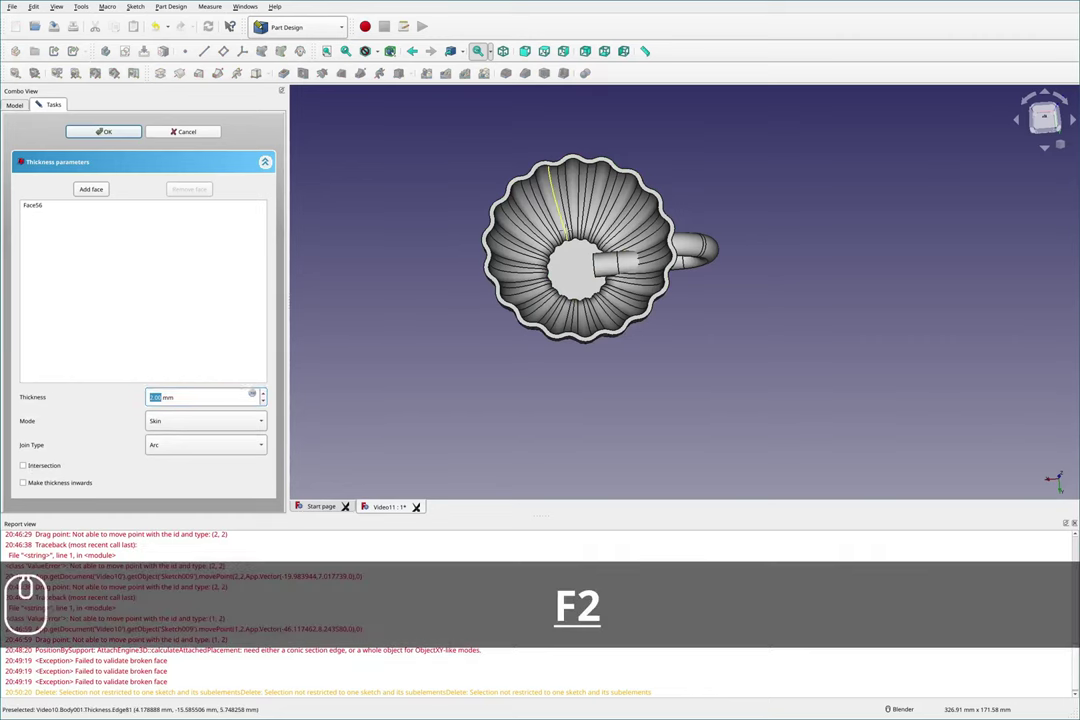
mouse_move(92, 474)
left_mouse_down()
mouse_move(15, 482)
mouse_move(80, 512)
mouse_move(92, 506)
left_mouse_up()
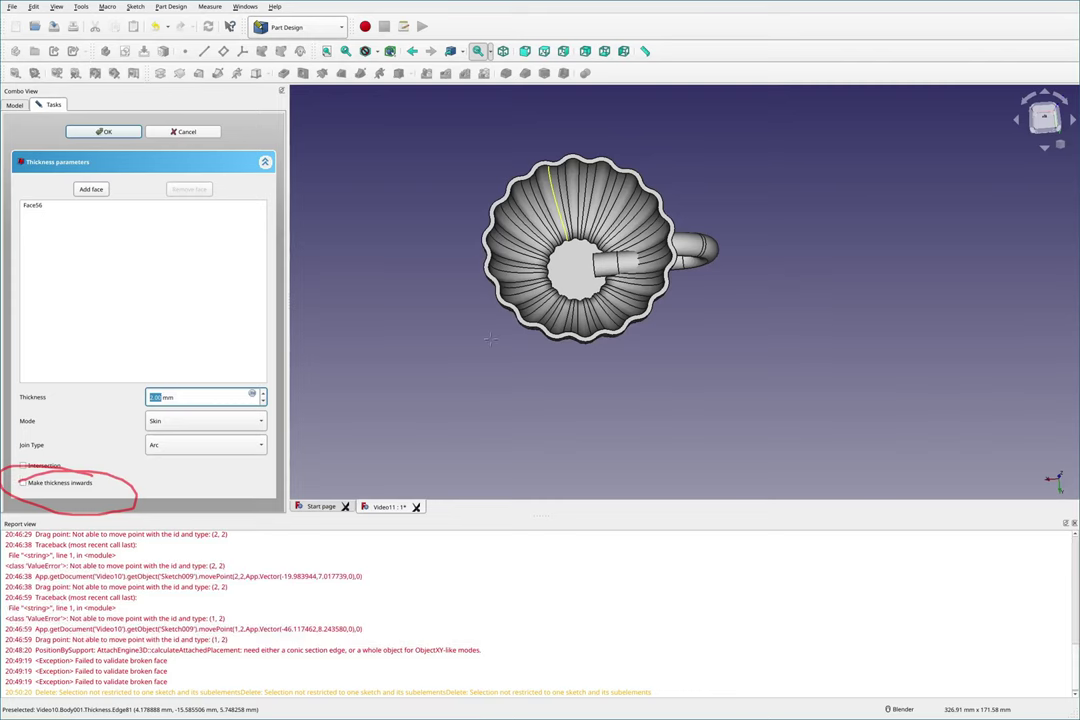
mouse_move(449, 311)
left_mouse_down()
mouse_move(399, 340)
mouse_move(449, 458)
mouse_move(593, 430)
left_mouse_up()
left_click_drag(497, 326, 437, 312)
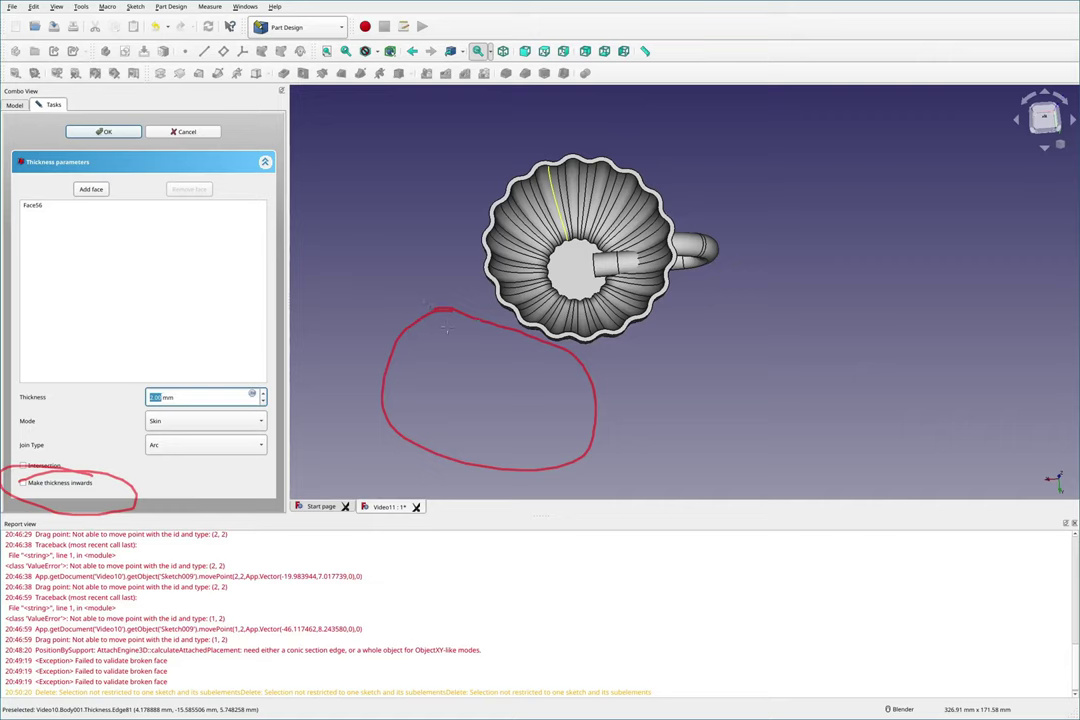
left_click(450, 320, "shift")
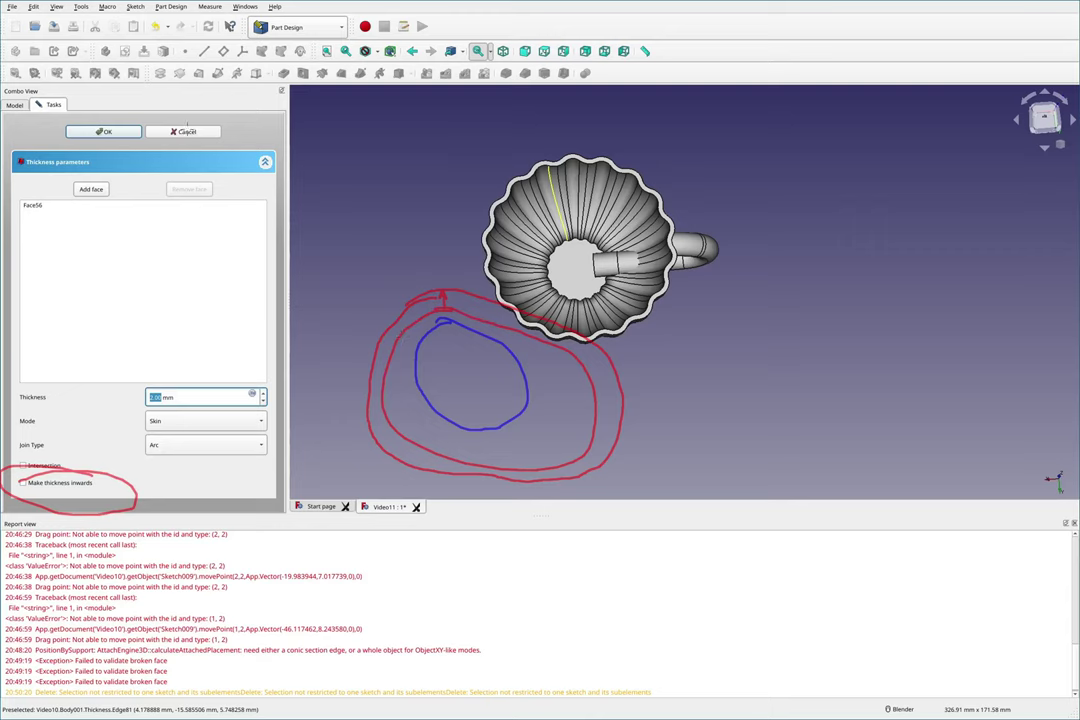
key("Escape")
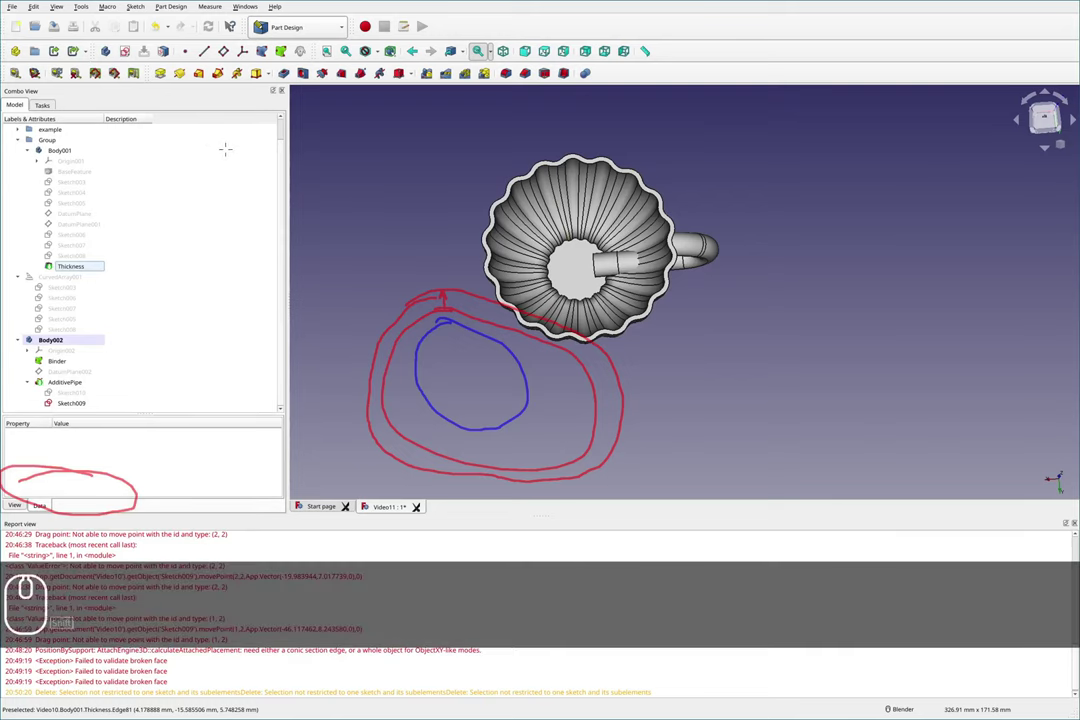
key("shift+F2")
key("F2")
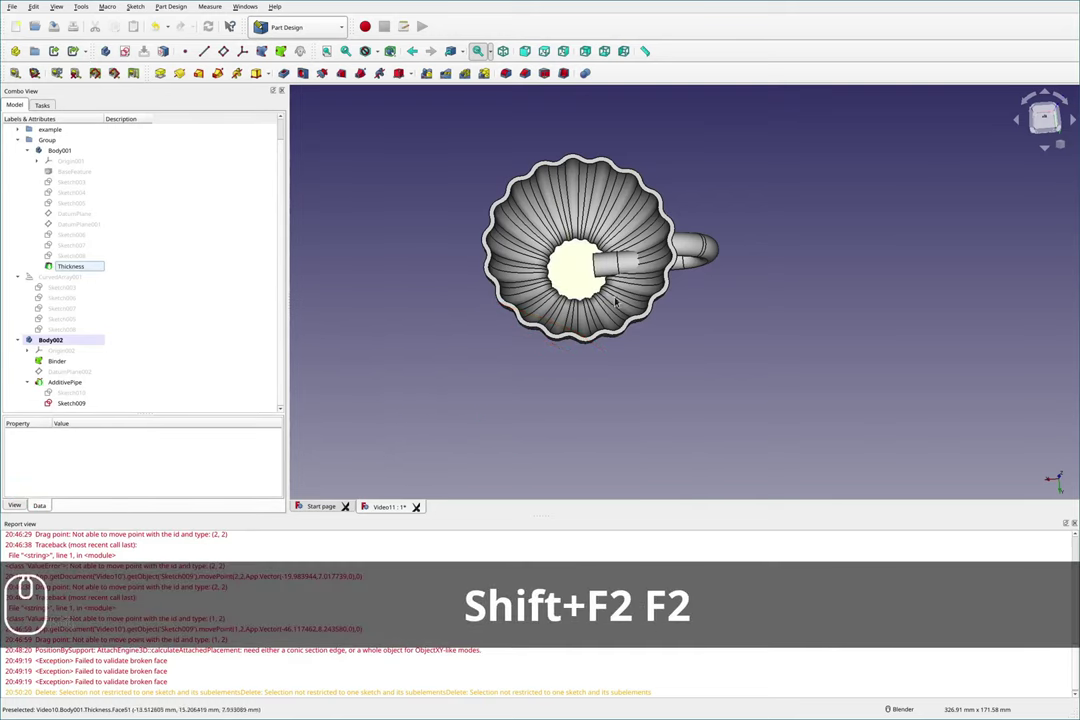
Step: Save the document
scroll(647, 251, "up", 3)
middle_click_drag(647, 251, 590, 210)
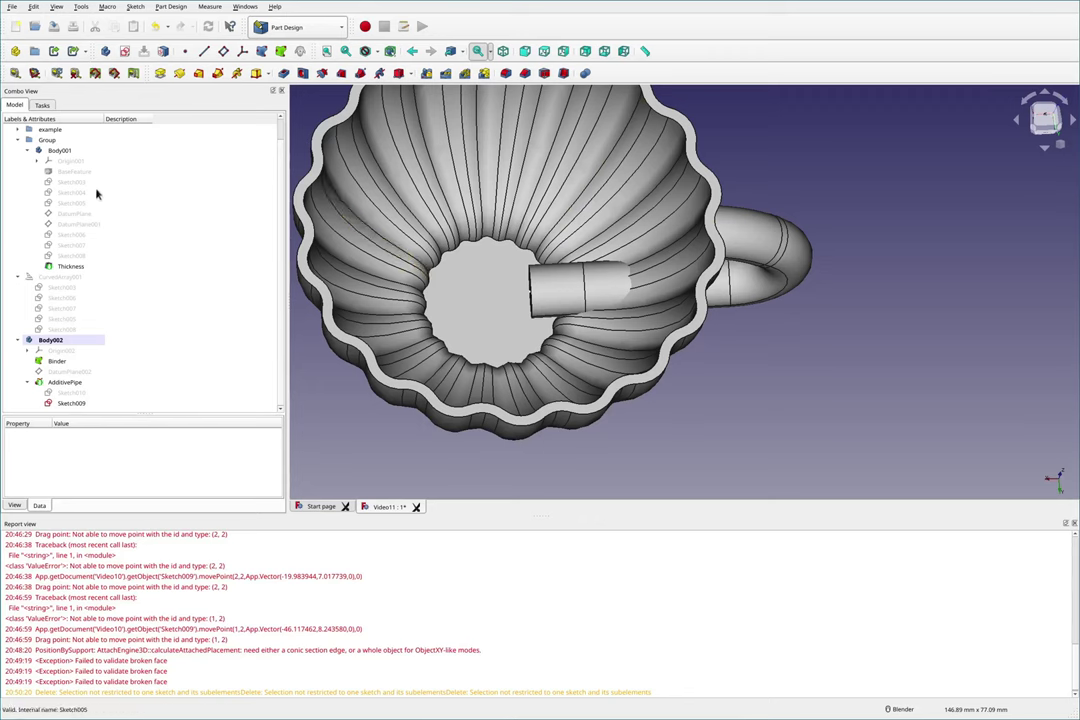
left_click(58, 176)
left_click(706, 374)
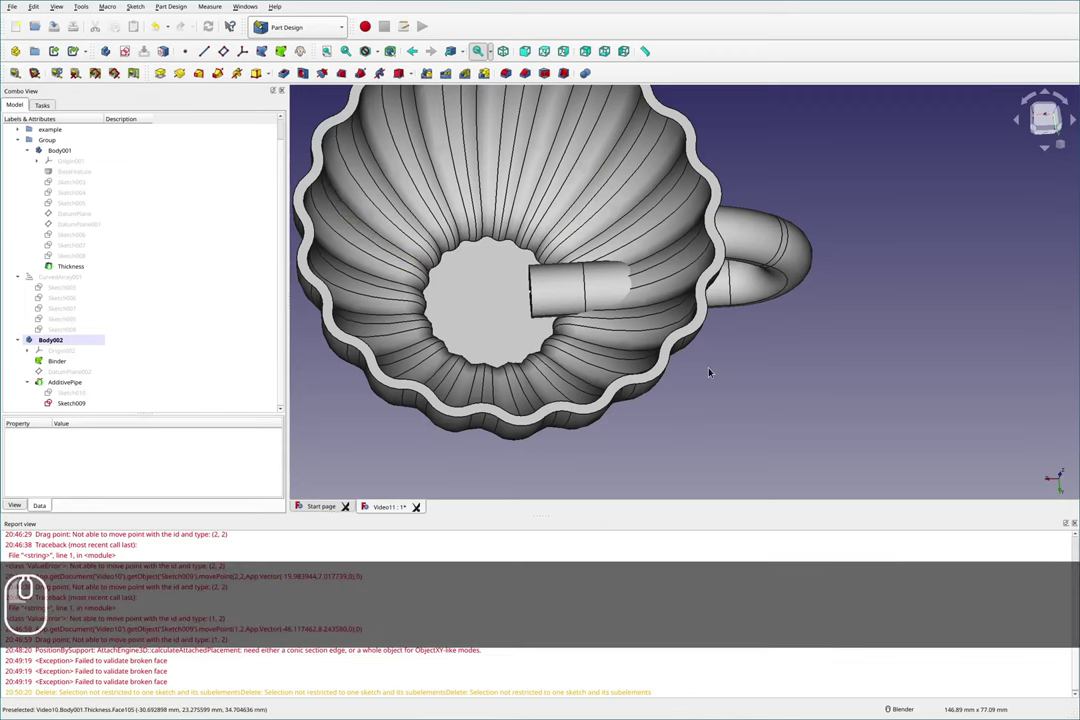
scroll(647, 281, "down", 2)
scroll(647, 281, "up", 2)
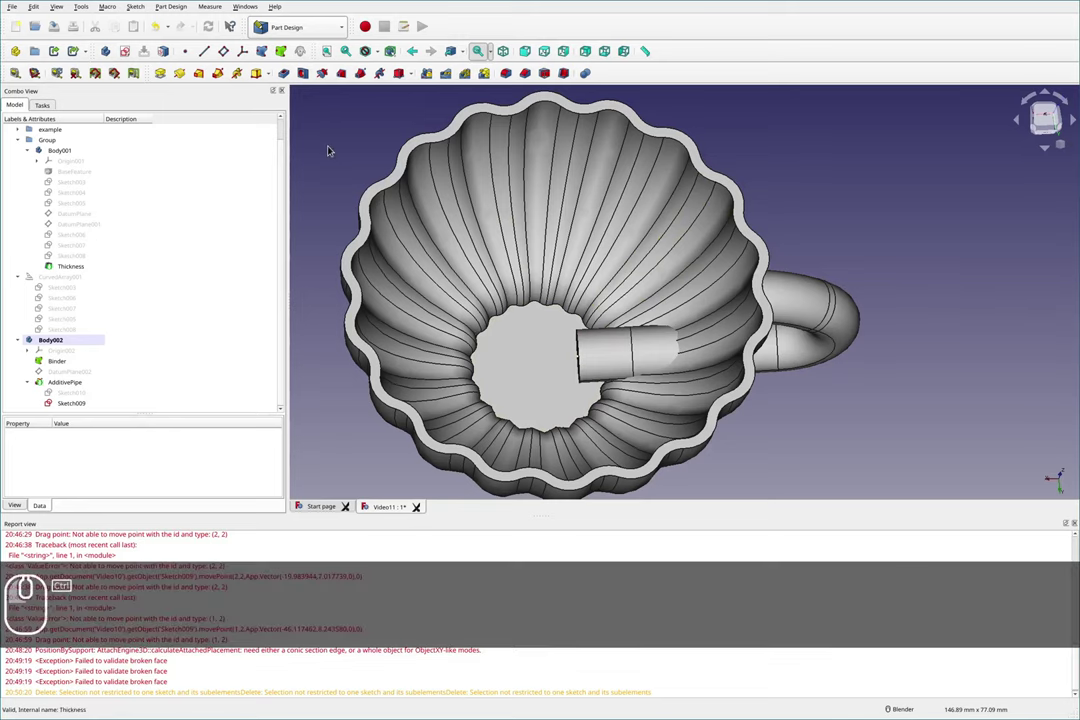
key("ctrl+s")
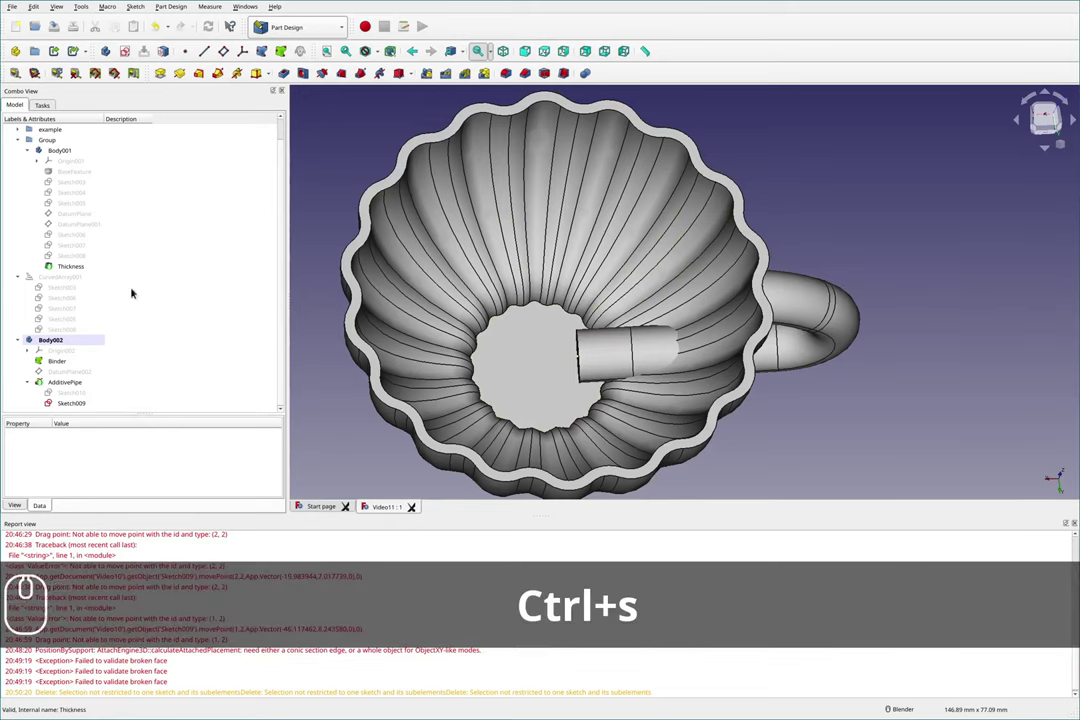
Step: Select Body002 and Body001 together, without the objects between them
left_click(52, 340)
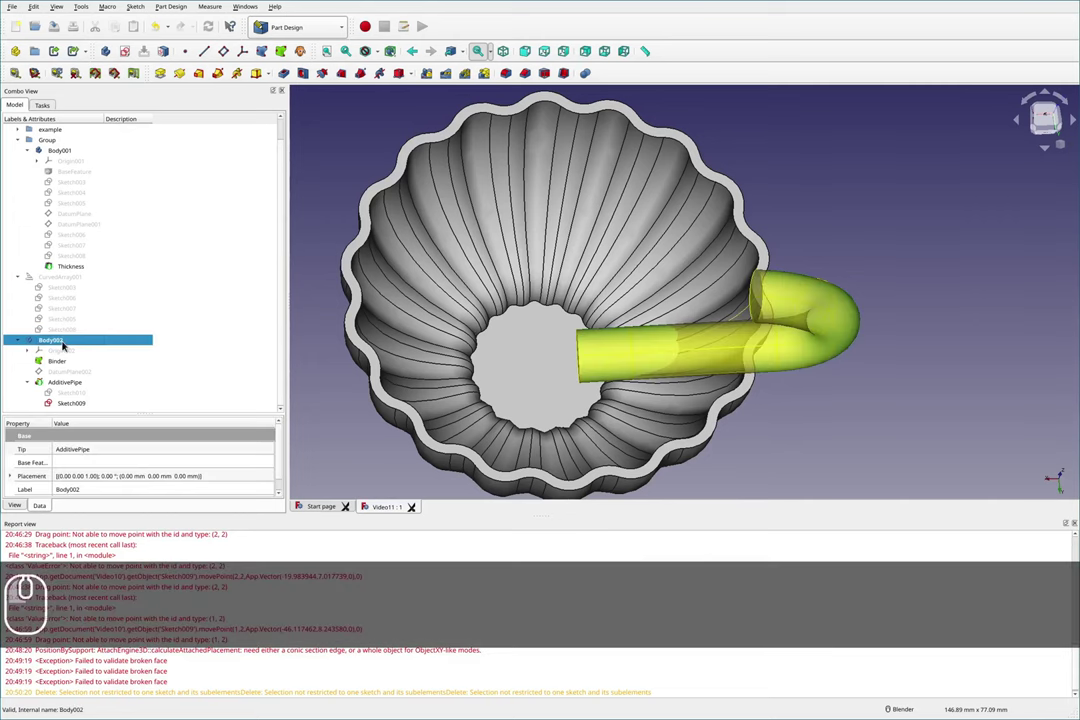
left_click(58, 151, "shift")
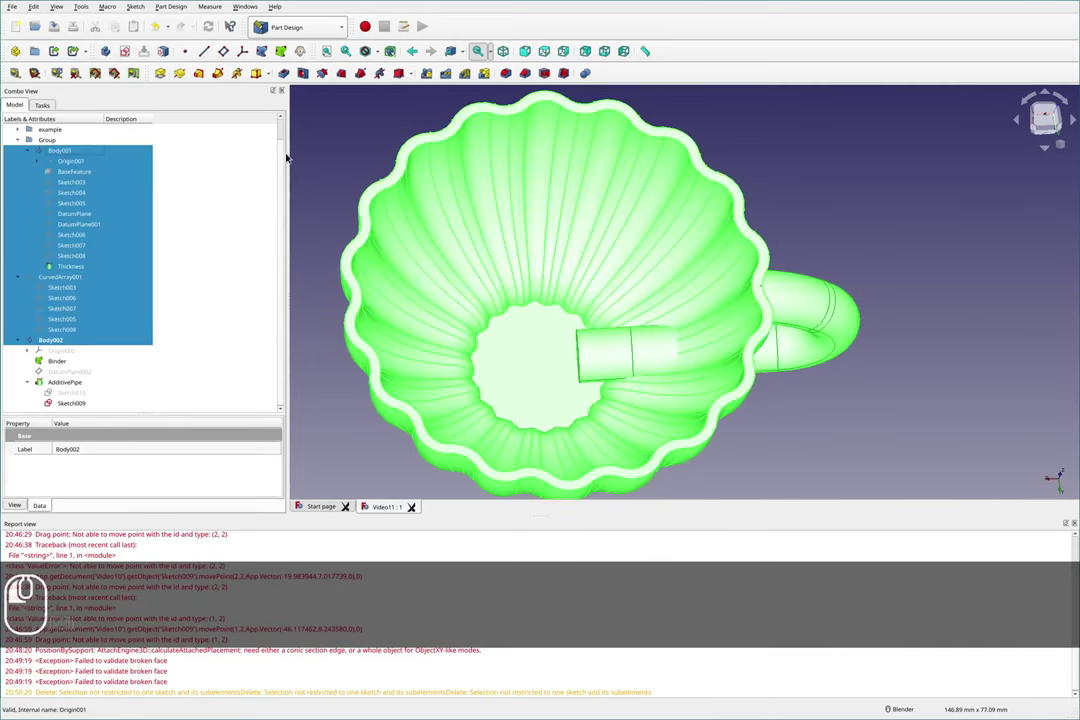
left_click(332, 168)
left_click(50, 340)
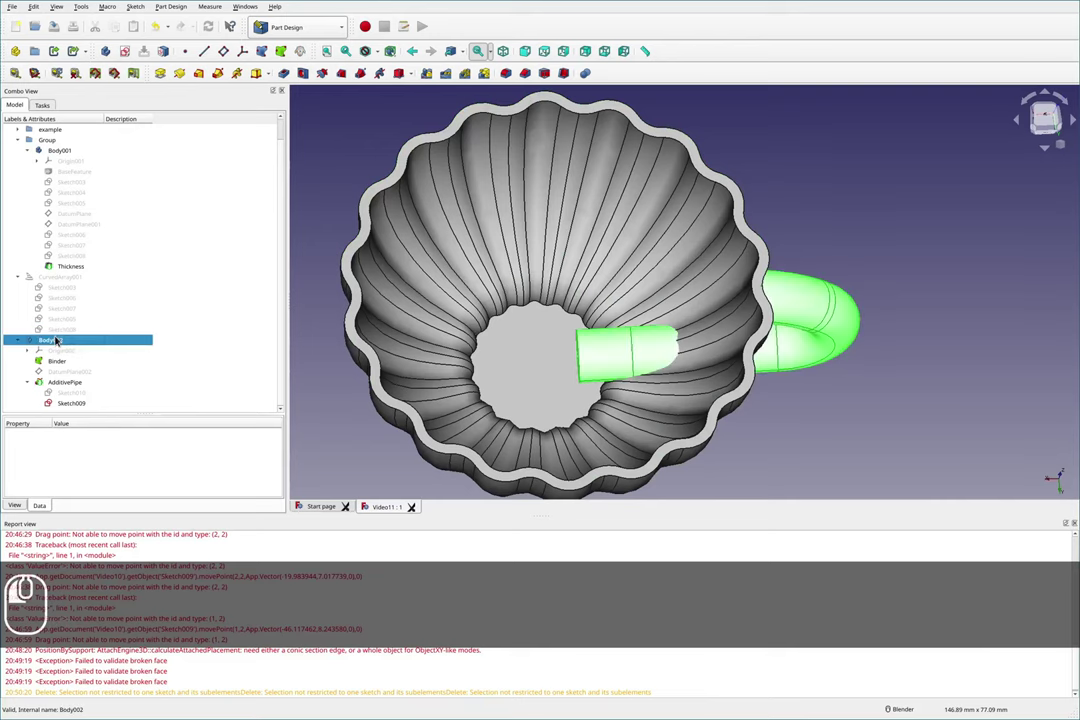
left_click(66, 152, "ctrl")
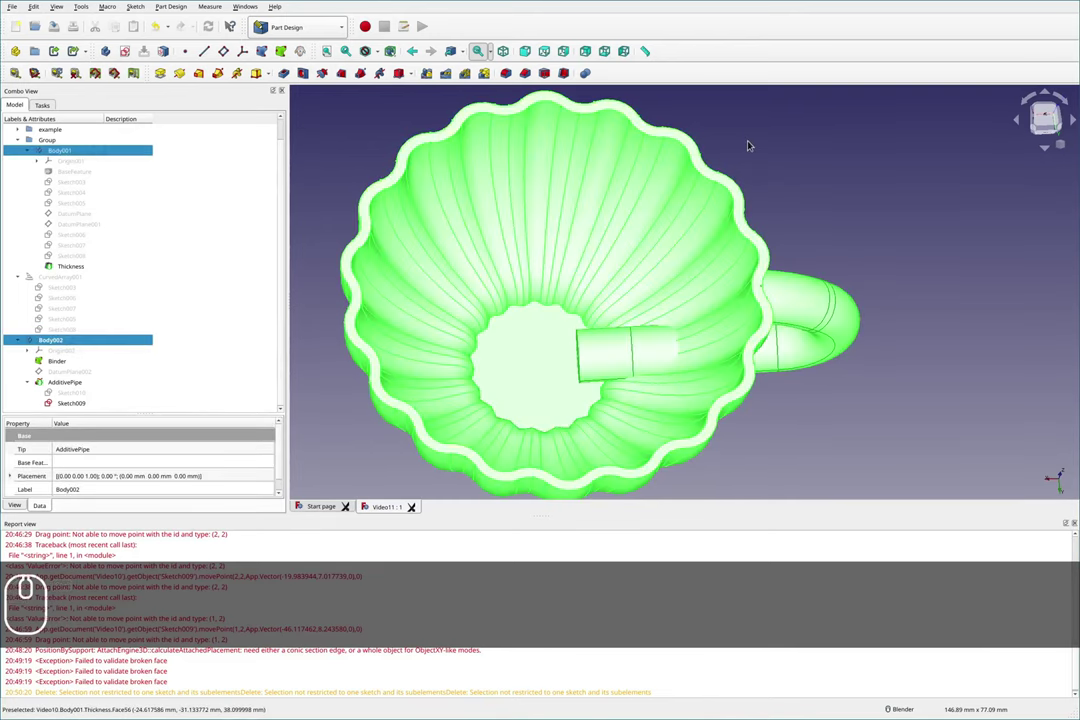
Step: Examine up close where the handle's upper end meets the outside of the cup wall at the rim
middle_click_drag(722, 136, 807, 349)
scroll(776, 321, "up", 8)
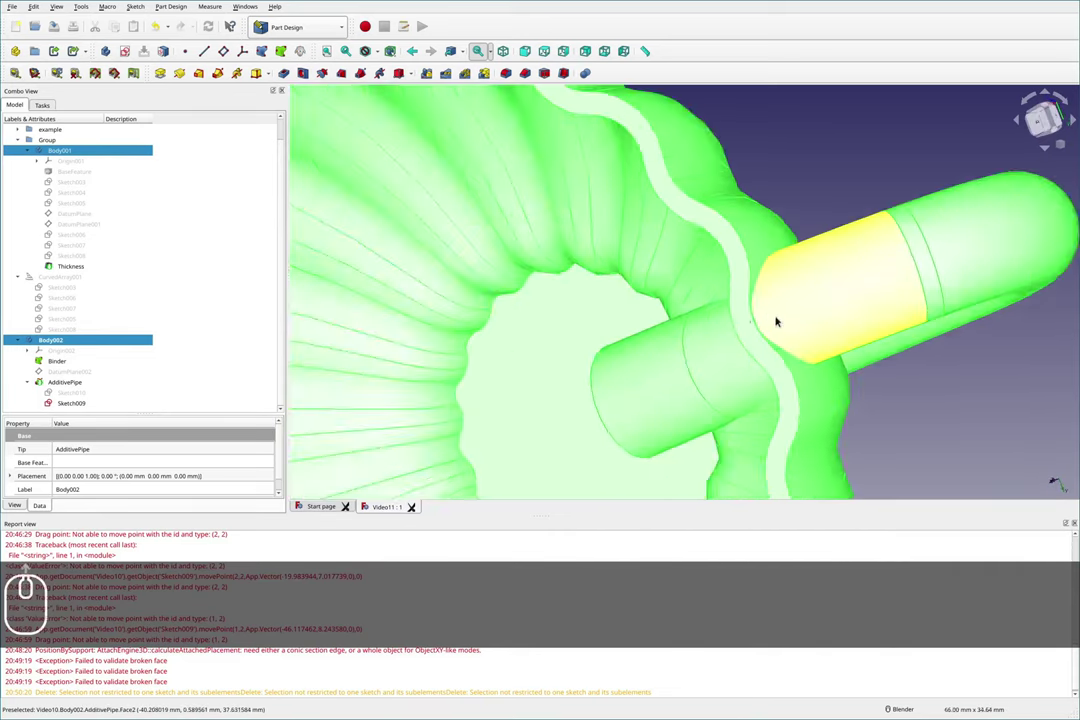
middle_click_drag(750, 308, 815, 296)
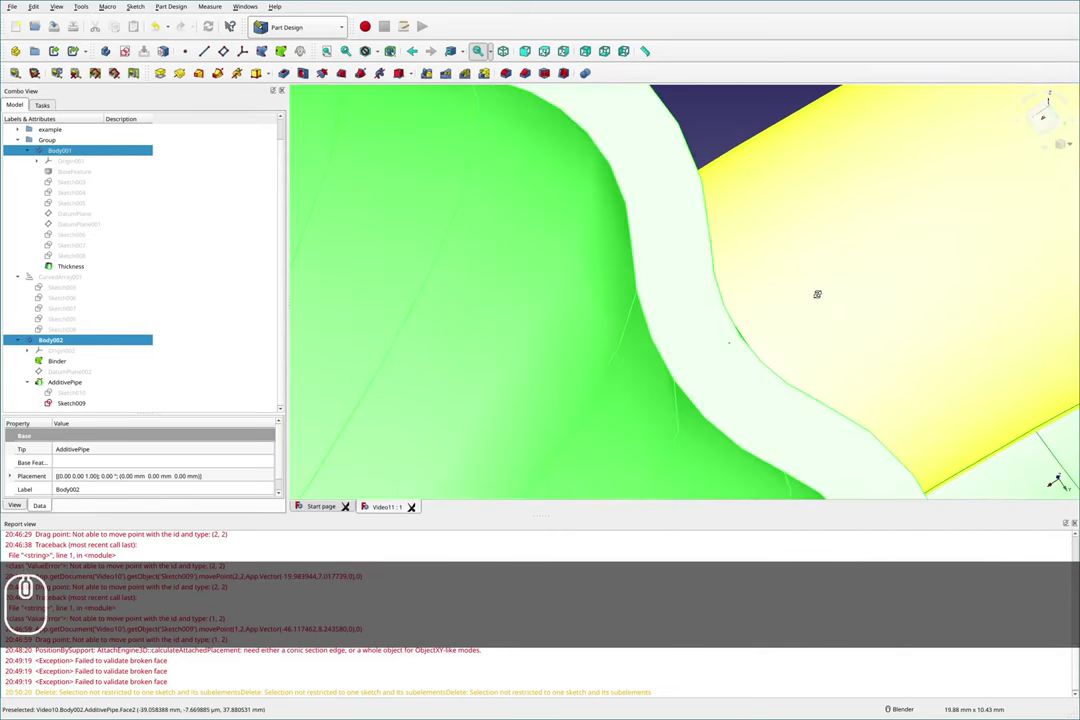
scroll(730, 345, "up", 3)
scroll(729, 345, "up", 3)
middle_click_drag(740, 342, 713, 328)
scroll(760, 328, "up", 2)
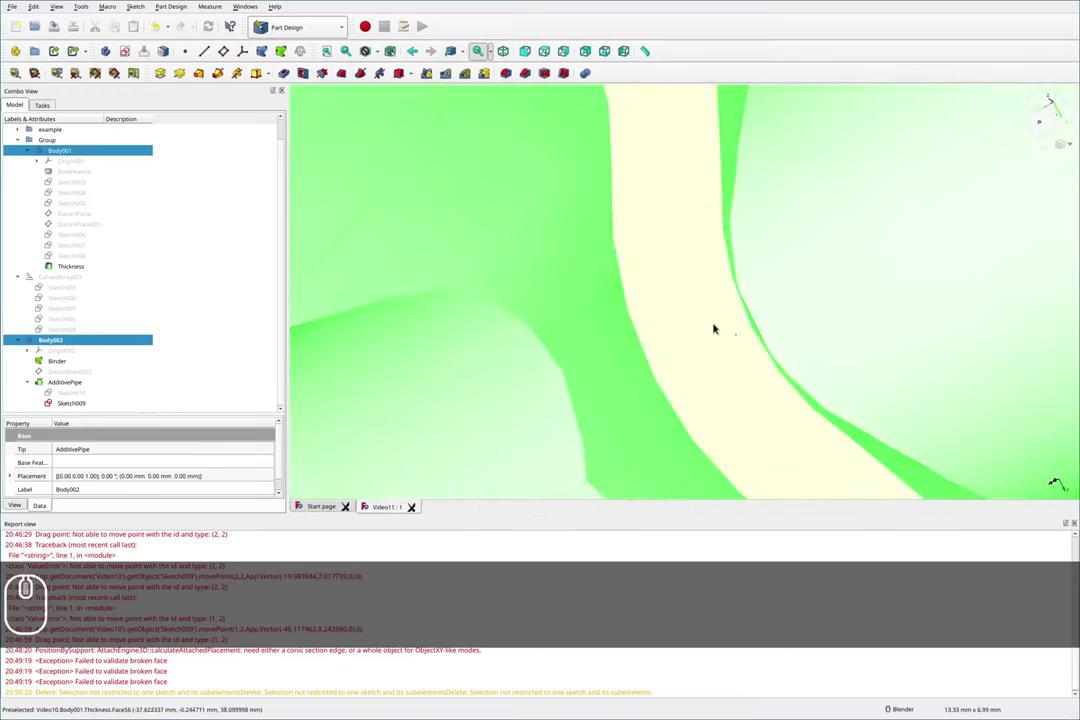
Step: Hide and reshow the Thickness feature of Body001 to check how far the handle's upper end reaches into the wall
left_click(73, 266)
key("space")
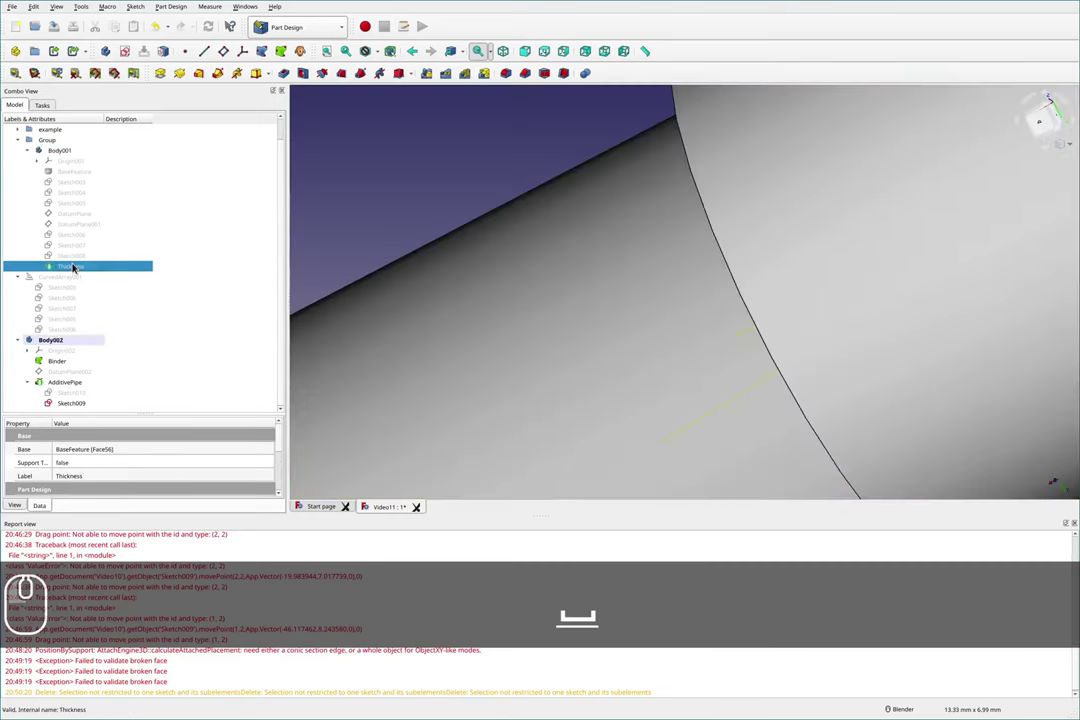
key("space")
key("space")
key("space")
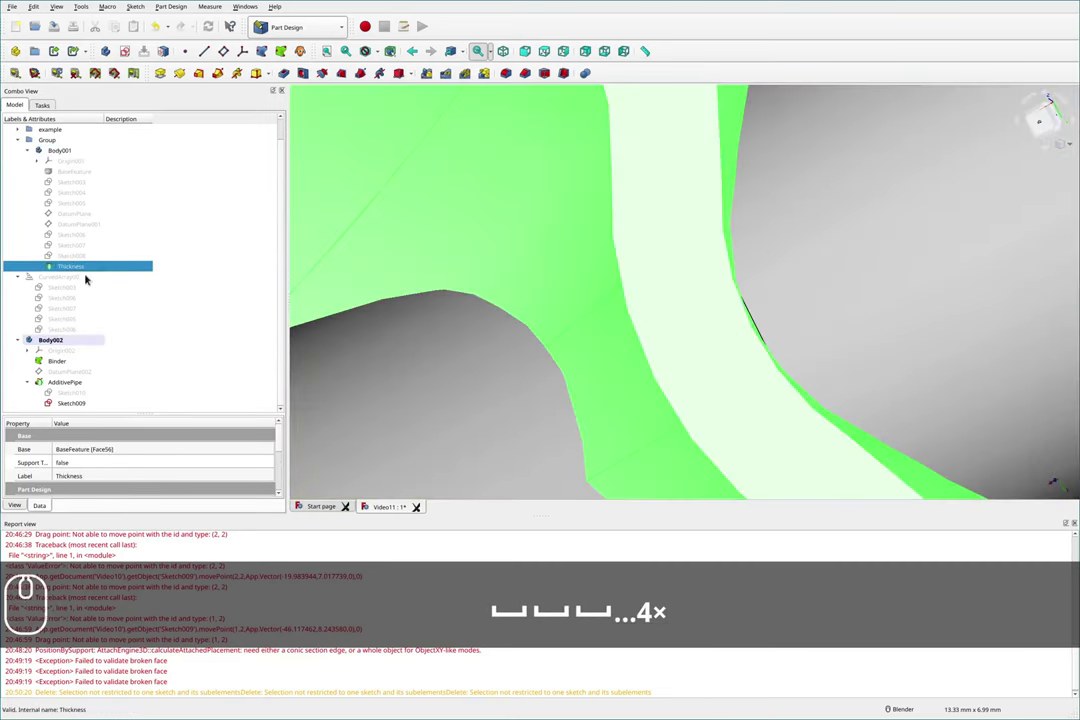